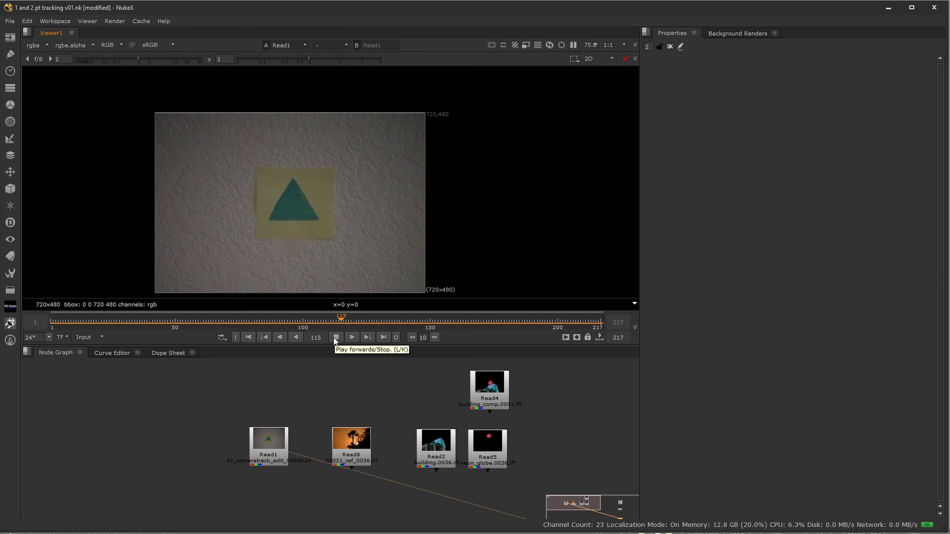
Play the triangle footage in the viewer to review its motion and return to the start of the clip.
{"action": "left_click", "coordinate": [336, 337]}
{"action": "left_click", "coordinate": [51, 322]}
{"action": "left_click", "coordinate": [51, 323]}
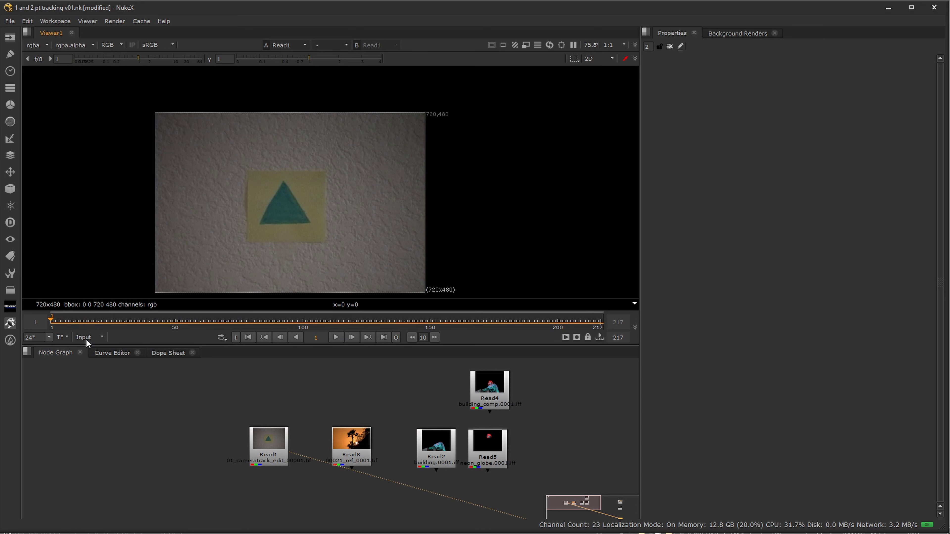
{"action": "left_click", "coordinate": [333, 335]}
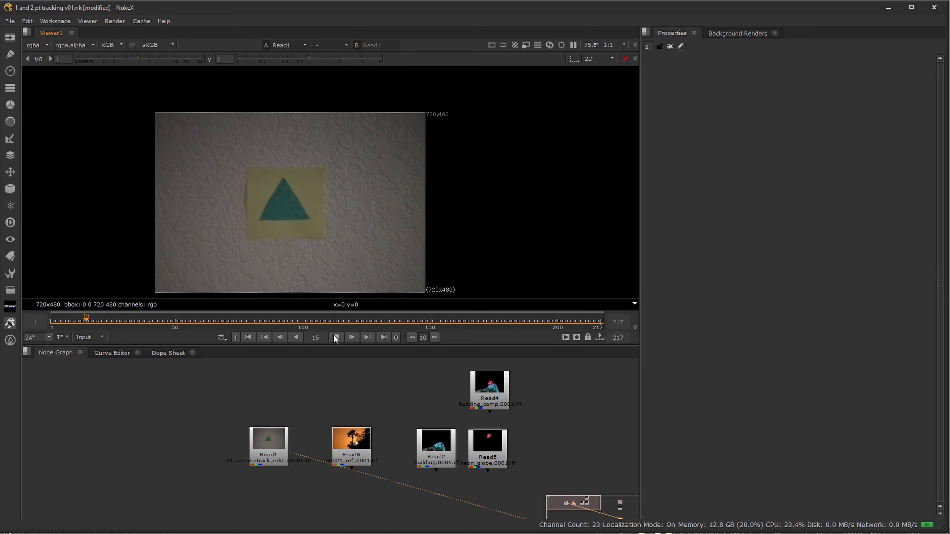
{"action": "left_click", "coordinate": [335, 337]}
{"action": "left_click_drag", "start_coordinate": [198, 325], "coordinate": [51, 325]}
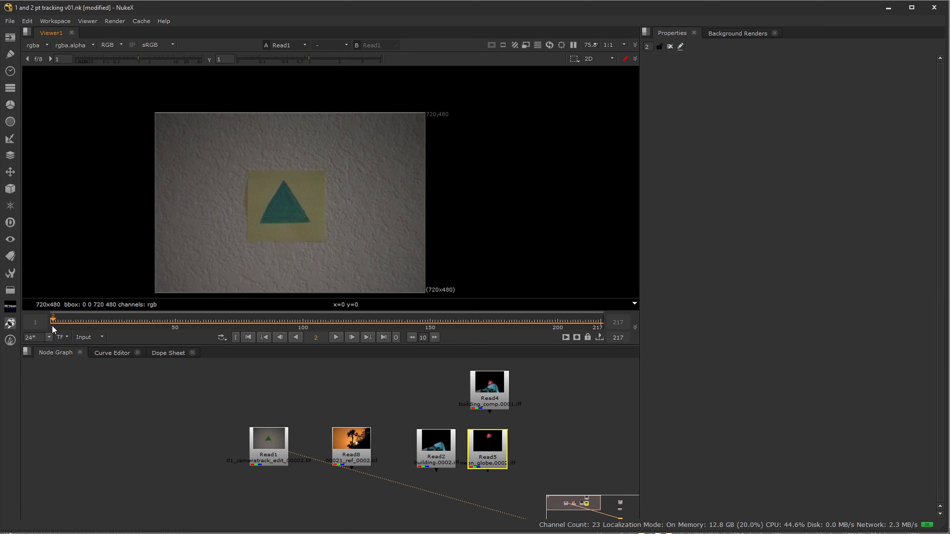
Add an unconnected Tracker node beside the Read1 node in the node graph.
{"action": "left_click", "coordinate": [257, 453]}
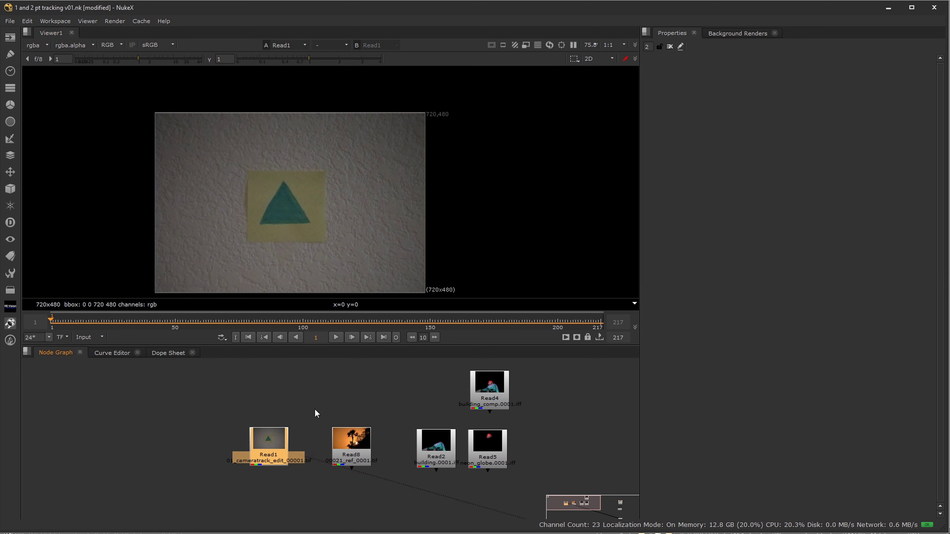
{"action": "left_click", "coordinate": [190, 432]}
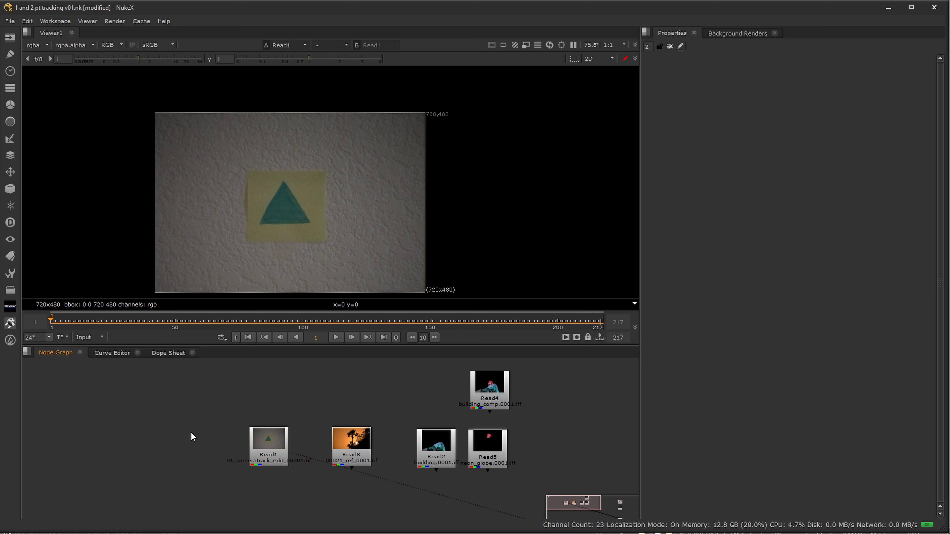
{"action": "key", "text": "Tab"}
{"action": "type", "text": "track"}
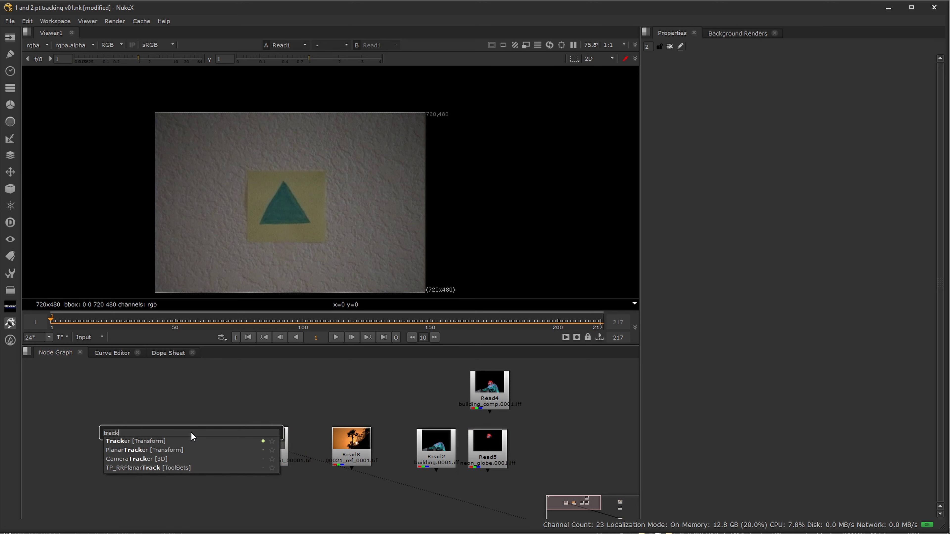
{"action": "key", "text": "Down"}
{"action": "key", "text": "Return"}
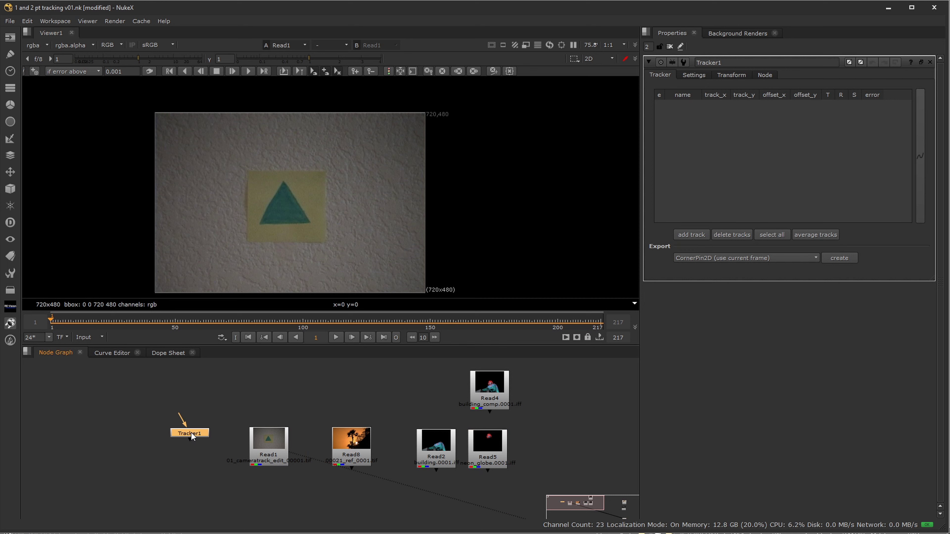
Place the Tracker node below Read1, connect its input to Read1 and show the tracker's output in the viewer.
{"action": "left_click_drag", "start_coordinate": [190, 433], "coordinate": [270, 495]}
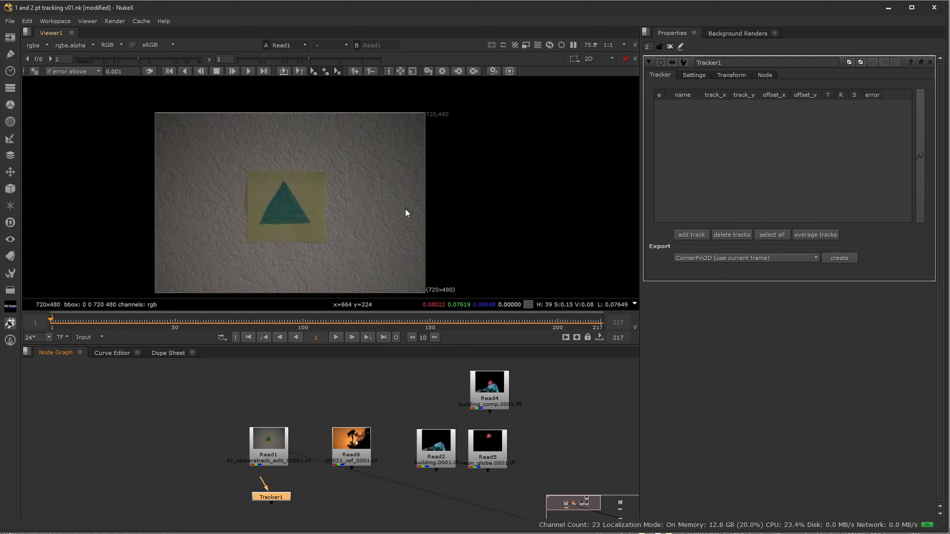
{"action": "scroll", "coordinate": [324, 475], "scroll_direction": "up", "scroll_amount": 2}
{"action": "left_click_drag", "start_coordinate": [253, 474], "coordinate": [263, 436]}
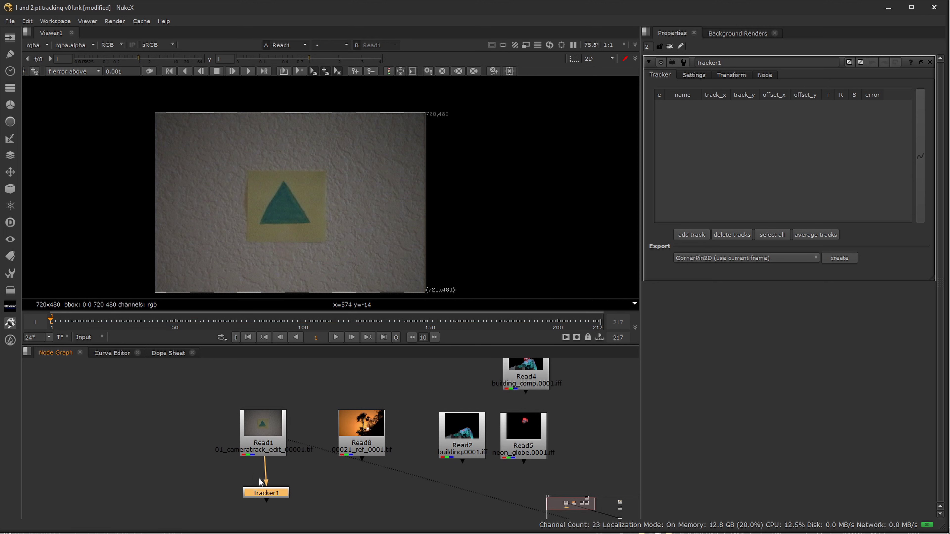
{"action": "left_click_drag", "start_coordinate": [267, 493], "coordinate": [263, 482]}
{"action": "key", "text": "1"}
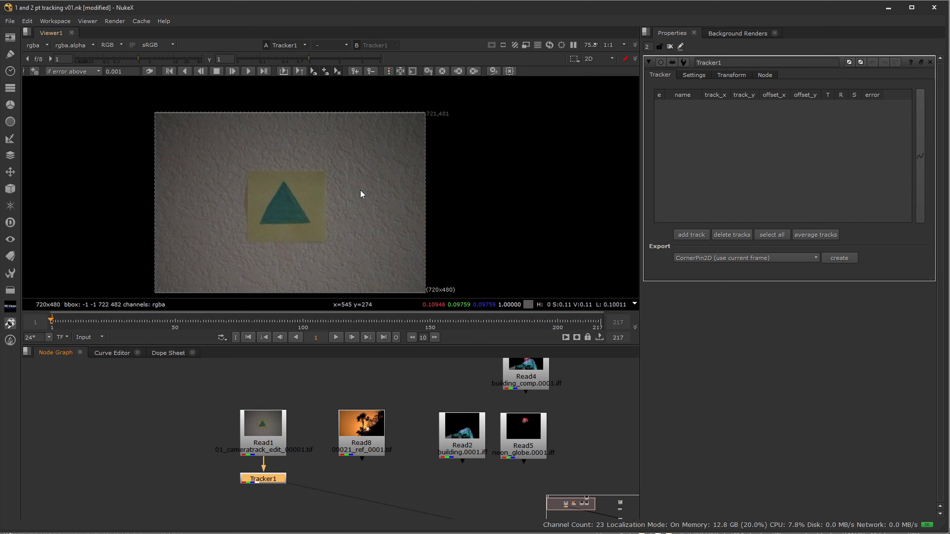
Add a track to the tracker and place its centre on the green triangle's top tip at frame 1.
{"action": "middle_click_drag", "start_coordinate": [367, 184], "coordinate": [382, 174]}
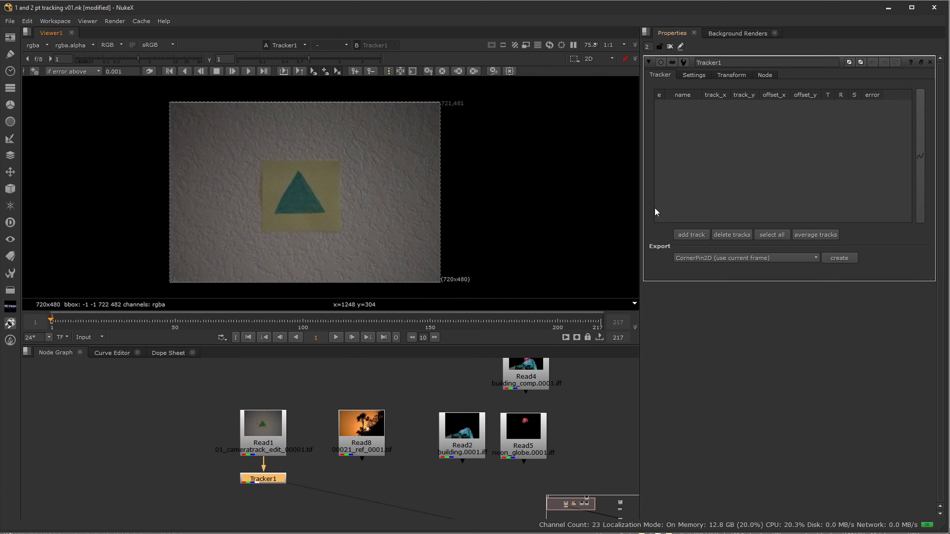
{"action": "left_click", "coordinate": [689, 236]}
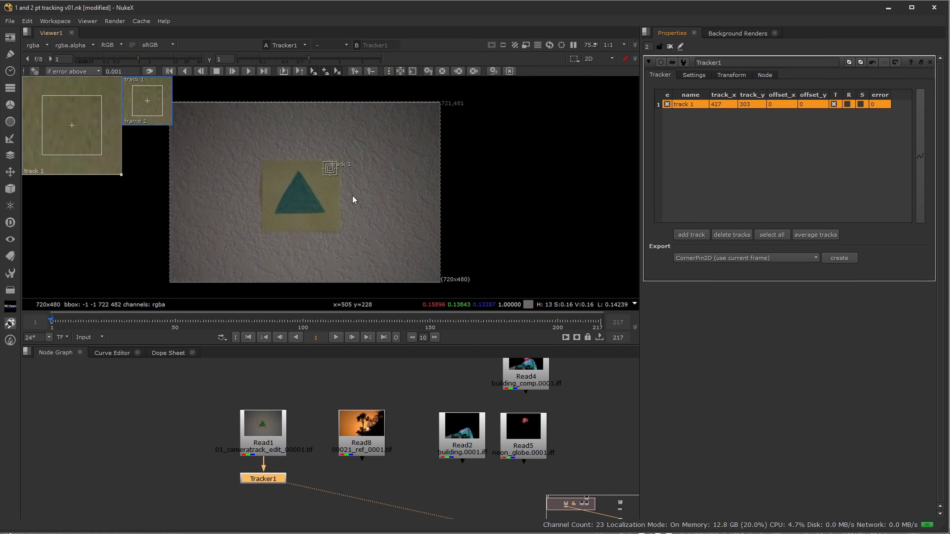
{"action": "scroll", "coordinate": [334, 184], "scroll_direction": "up", "scroll_amount": 5}
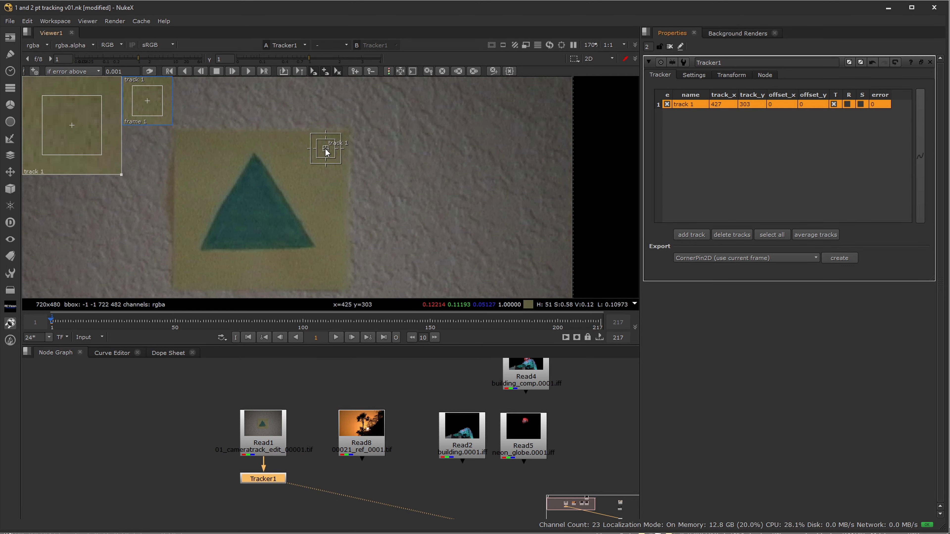
{"action": "left_click_drag", "start_coordinate": [321, 151], "coordinate": [304, 164]}
{"action": "scroll", "coordinate": [325, 167], "scroll_direction": "up", "scroll_amount": 3}
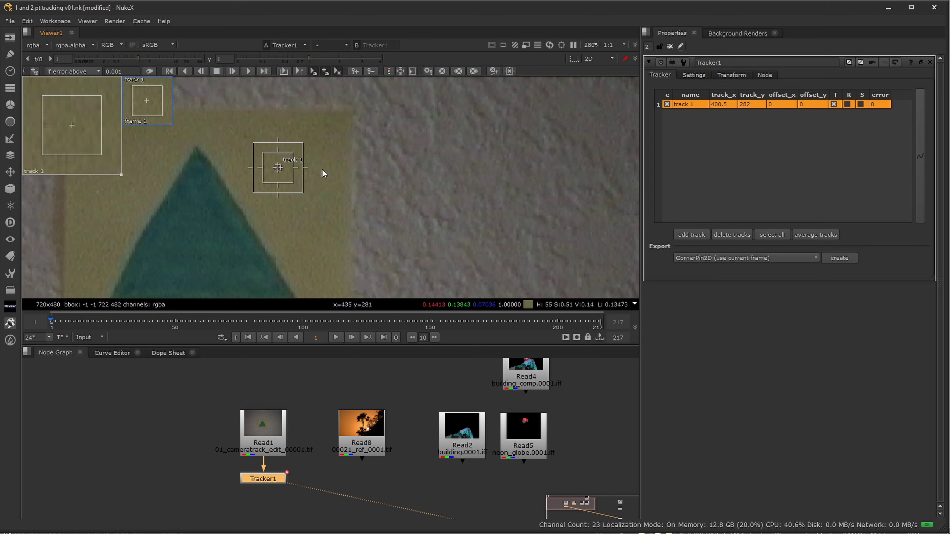
{"action": "middle_click_drag", "start_coordinate": [323, 167], "coordinate": [431, 170]}
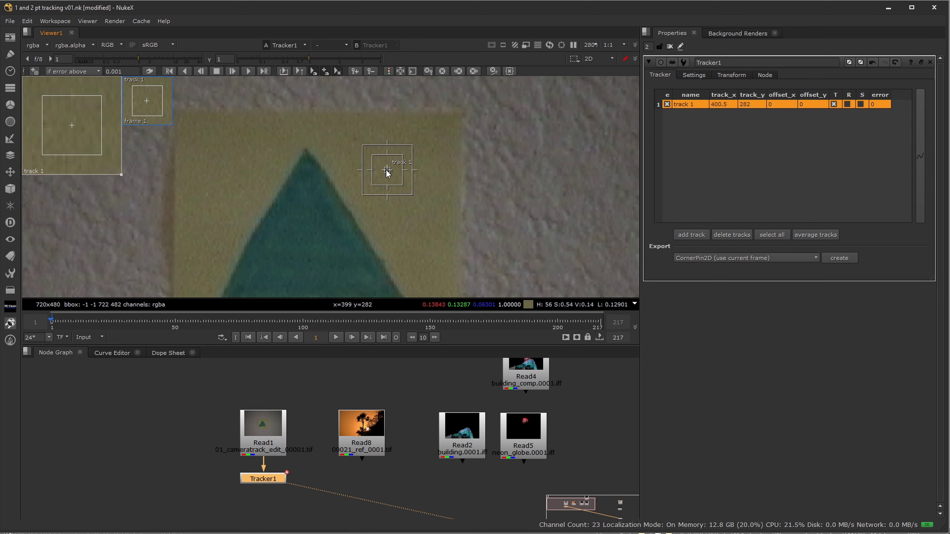
{"action": "left_click_drag", "start_coordinate": [387, 170], "coordinate": [306, 150]}
{"action": "scroll", "coordinate": [333, 162], "scroll_direction": "down", "scroll_amount": 2}
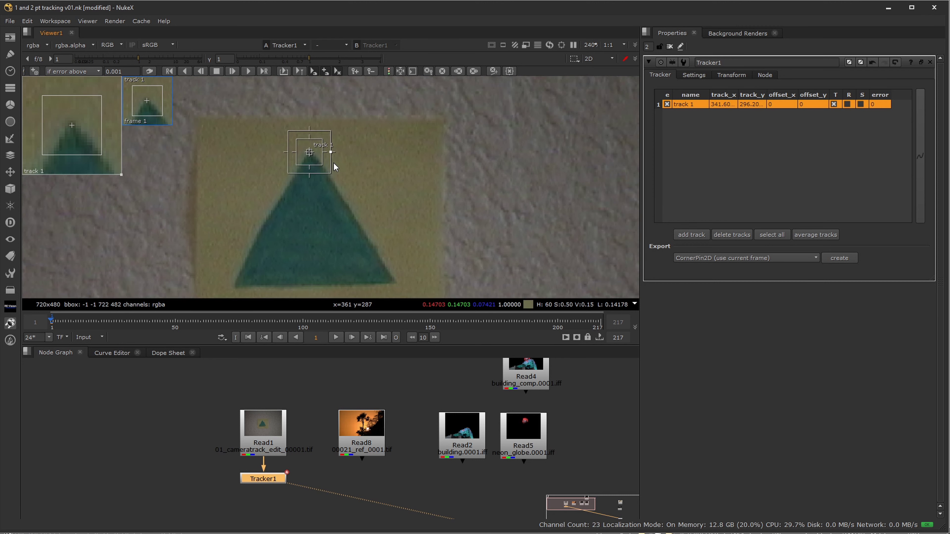
Examine the track's pattern and search boxes up close, compare them with the triangle around frame 120, and return to frame 1.
{"action": "scroll", "coordinate": [336, 165], "scroll_direction": "up", "scroll_amount": 5}
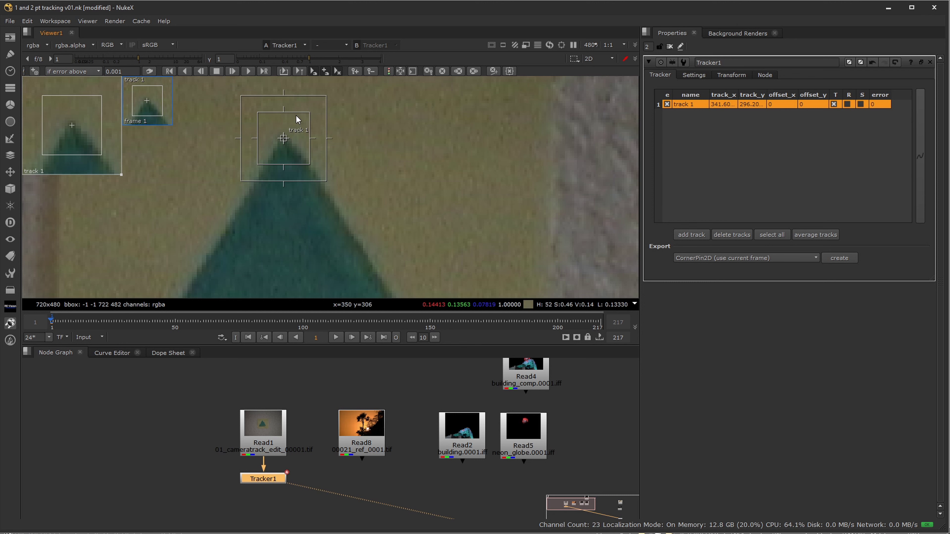
{"action": "scroll", "coordinate": [410, 151], "scroll_direction": "down", "scroll_amount": 2}
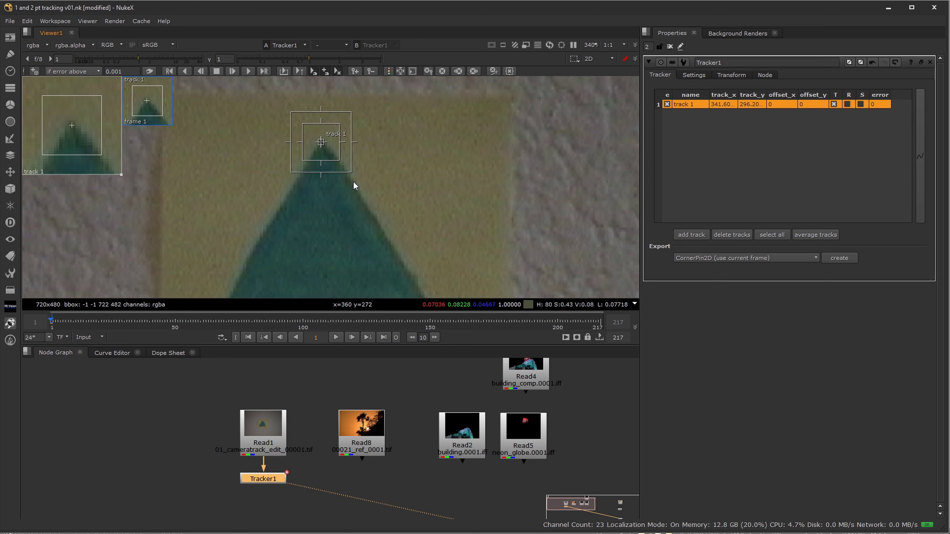
{"action": "scroll", "coordinate": [370, 174], "scroll_direction": "down", "scroll_amount": 2}
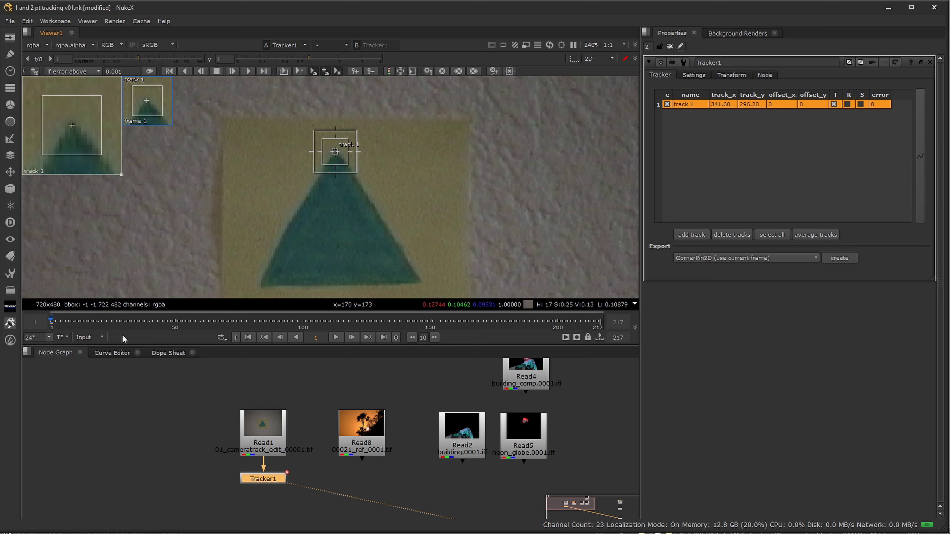
{"action": "left_click", "coordinate": [316, 320]}
{"action": "mouse_move", "coordinate": [345, 318]}
{"action": "left_mouse_down"}
{"action": "mouse_move", "coordinate": [377, 318]}
{"action": "mouse_move", "coordinate": [355, 318]}
{"action": "left_mouse_up"}
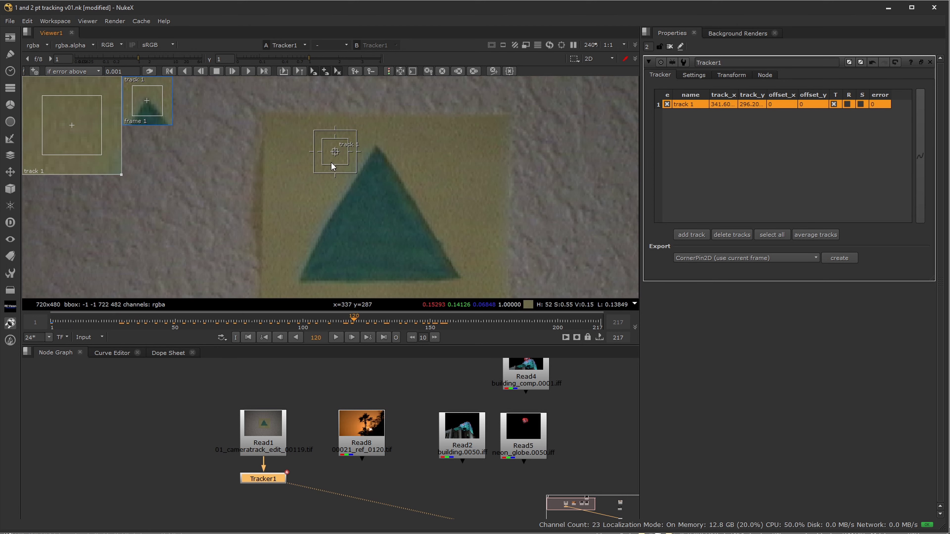
{"action": "left_click", "coordinate": [70, 322]}
{"action": "left_click_drag", "start_coordinate": [68, 322], "coordinate": [51, 327]}
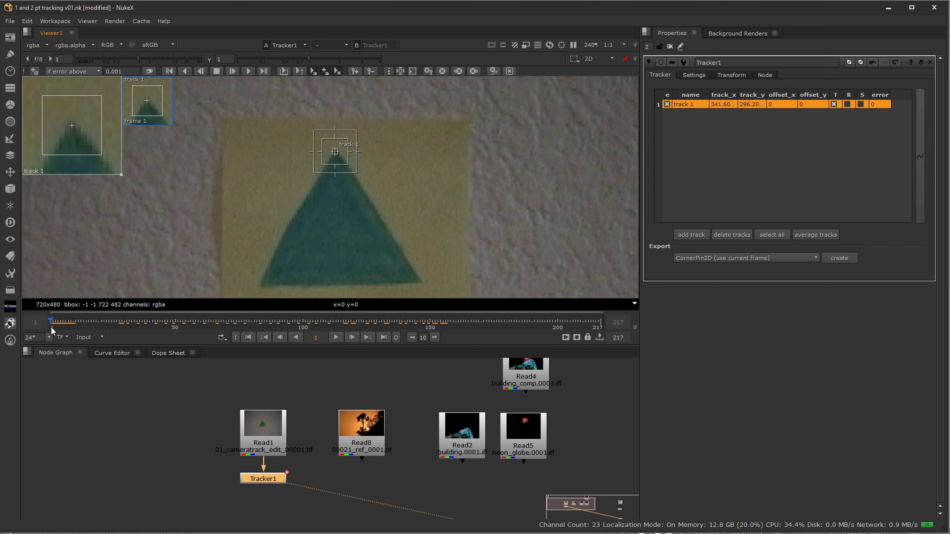
Try the track's search area barely larger than its pattern box, then enlarged to cover most of the image.
{"action": "mouse_move", "coordinate": [355, 172]}
{"action": "left_mouse_down"}
{"action": "mouse_move", "coordinate": [401, 205]}
{"action": "mouse_move", "coordinate": [358, 170]}
{"action": "mouse_move", "coordinate": [426, 204]}
{"action": "mouse_move", "coordinate": [352, 168]}
{"action": "left_mouse_up"}
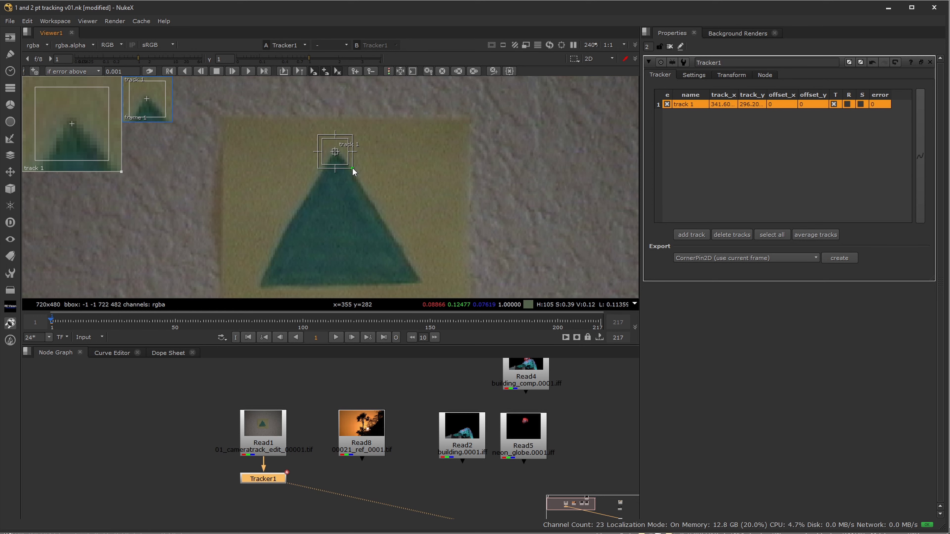
{"action": "left_click_drag", "start_coordinate": [352, 167], "coordinate": [552, 273]}
{"action": "scroll", "coordinate": [474, 220], "scroll_direction": "down", "scroll_amount": 3}
{"action": "scroll", "coordinate": [474, 219], "scroll_direction": "down", "scroll_amount": 1}
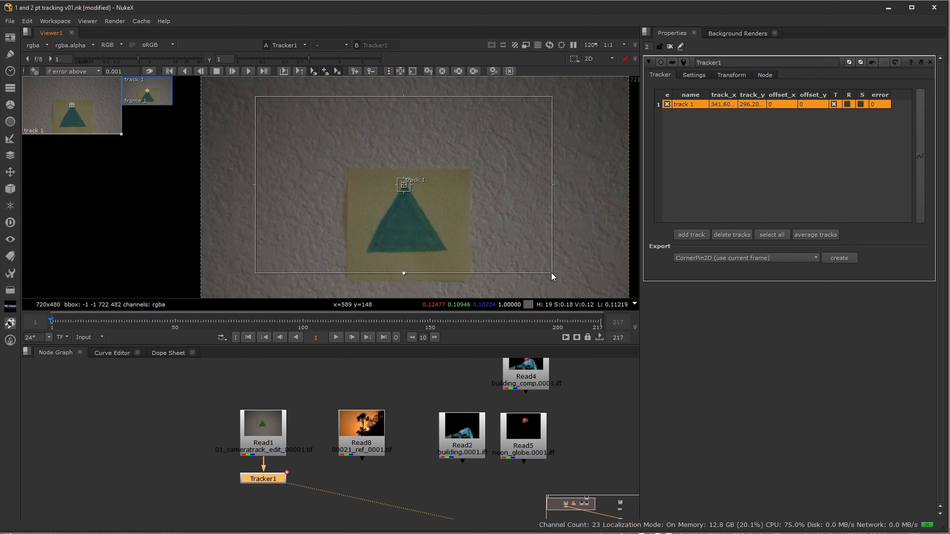
Try reducing the search area close to the triangle's tip, then widening it into a rectangle extending above the sticky note.
{"action": "left_click_drag", "start_coordinate": [552, 272], "coordinate": [418, 196]}
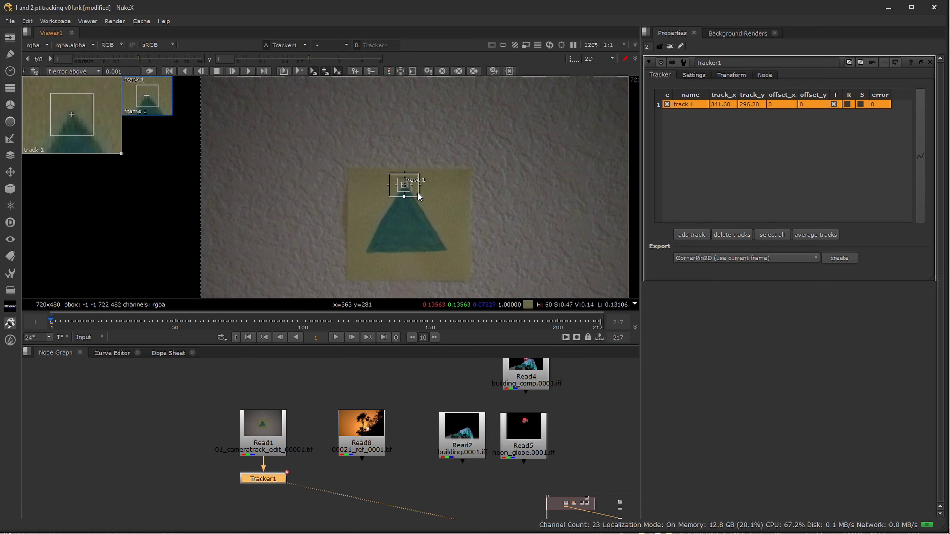
{"action": "scroll", "coordinate": [425, 184], "scroll_direction": "up", "scroll_amount": 5}
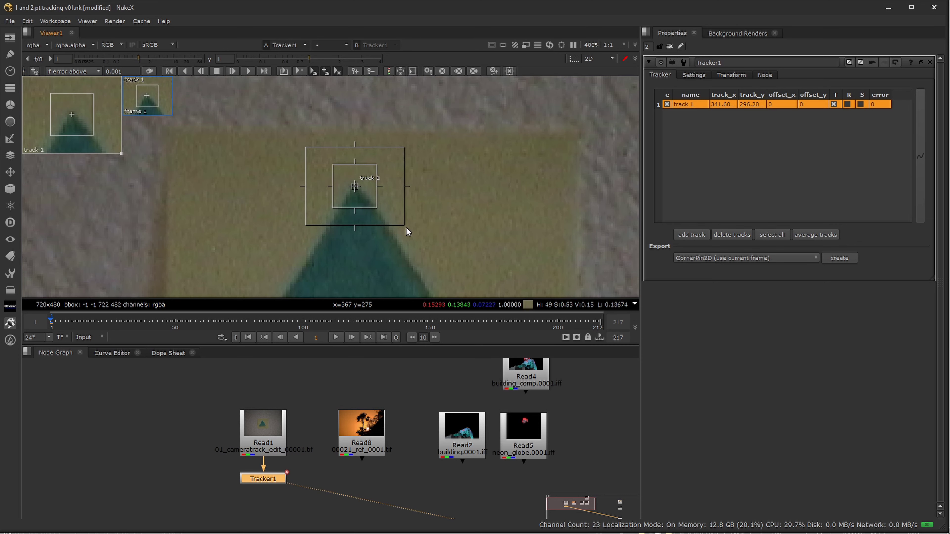
{"action": "left_click_drag", "start_coordinate": [402, 225], "coordinate": [435, 233]}
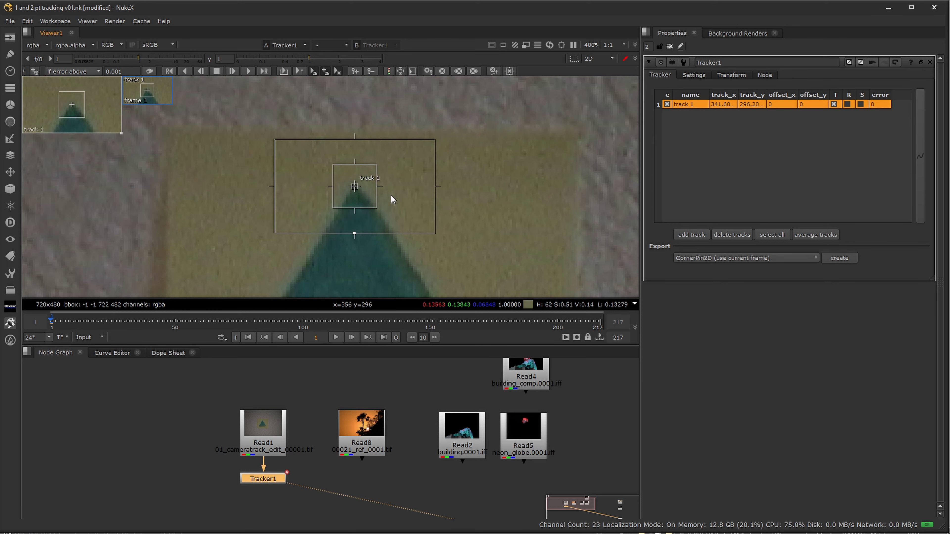
{"action": "left_click_drag", "start_coordinate": [434, 233], "coordinate": [488, 260]}
{"action": "scroll", "coordinate": [437, 189], "scroll_direction": "down", "scroll_amount": 5}
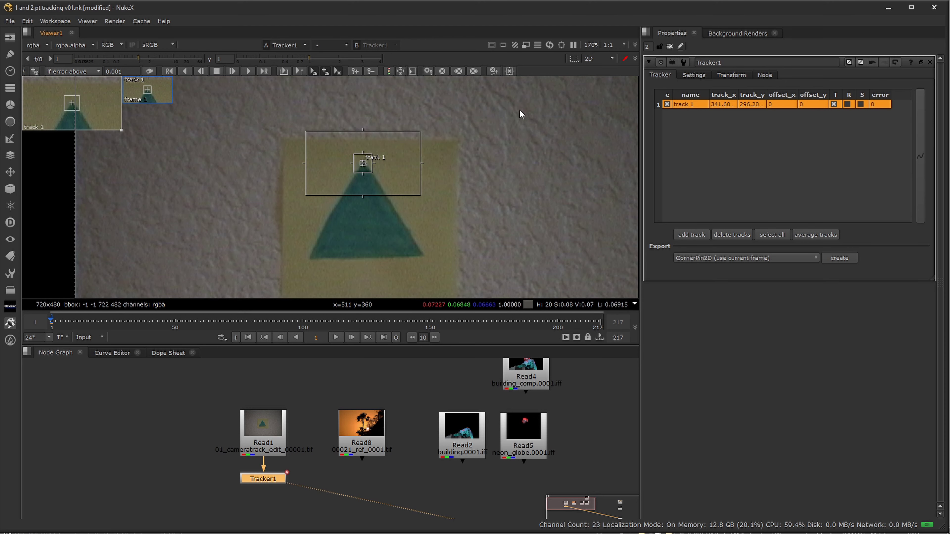
Shrink the track's search area to a moderate rectangle around the triangle's tip, within the sticky note.
{"action": "scroll", "coordinate": [407, 198], "scroll_direction": "up", "scroll_amount": 2}
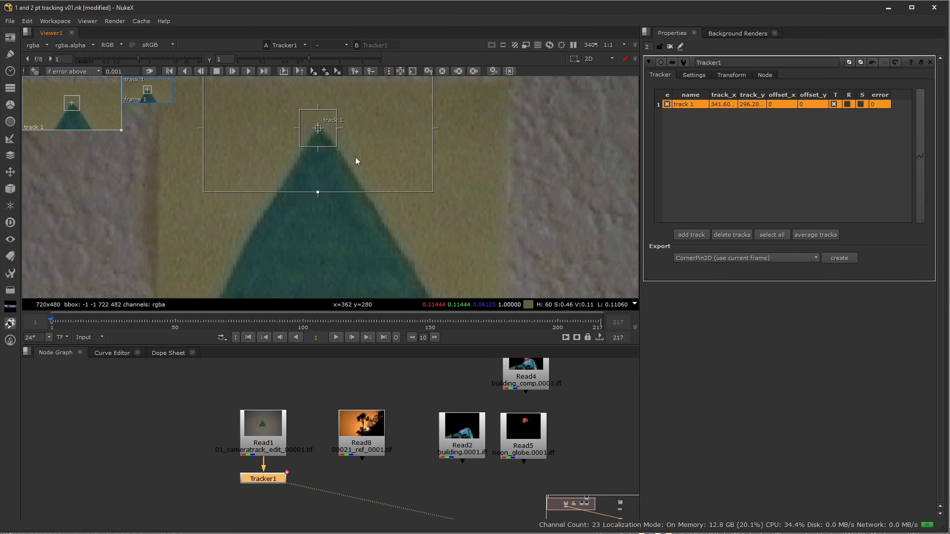
{"action": "scroll", "coordinate": [356, 157], "scroll_direction": "up", "scroll_amount": 2}
{"action": "left_click_drag", "start_coordinate": [481, 251], "coordinate": [422, 222]}
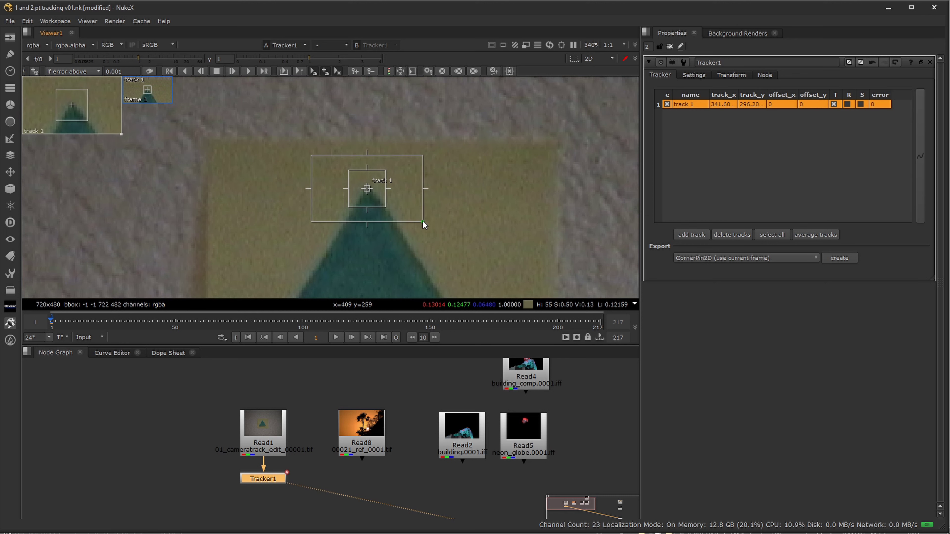
{"action": "scroll", "coordinate": [483, 236], "scroll_direction": "down", "scroll_amount": 1}
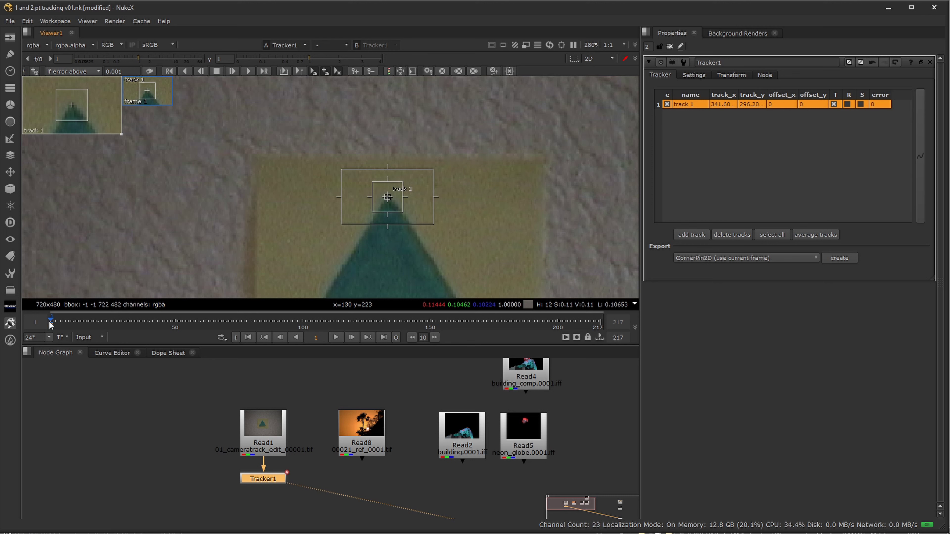
Set the tracker's transform reference frame to the current frame, 100.
{"action": "left_click", "coordinate": [721, 75]}
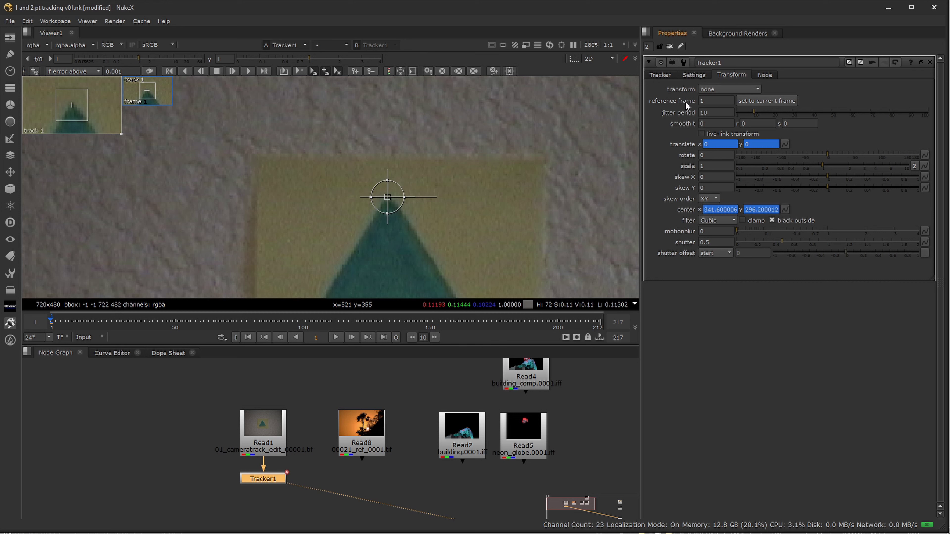
{"action": "left_click", "coordinate": [304, 324]}
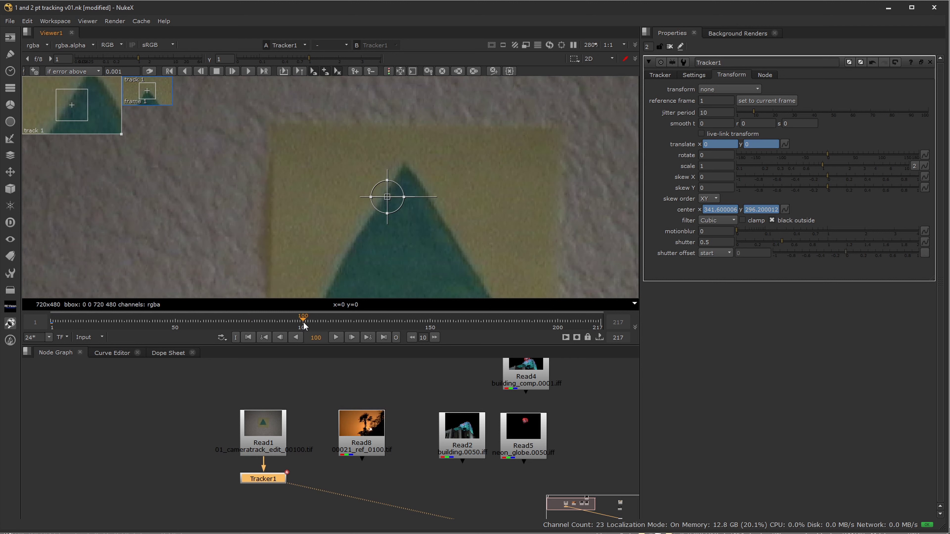
{"action": "left_click", "coordinate": [755, 102]}
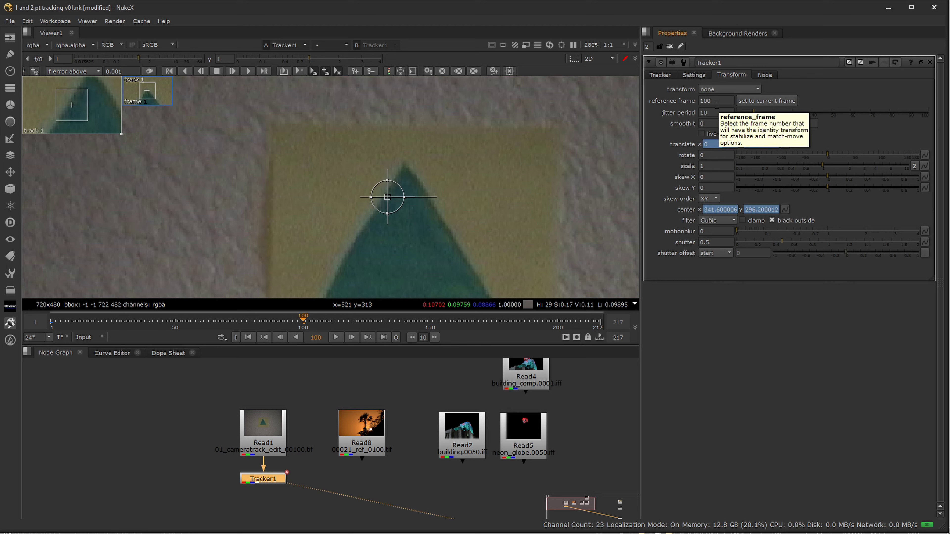
Return to frame 1 and set the tracker's transform reference frame to 1.
{"action": "left_click", "coordinate": [57, 322]}
{"action": "left_click_drag", "start_coordinate": [56, 322], "coordinate": [52, 324]}
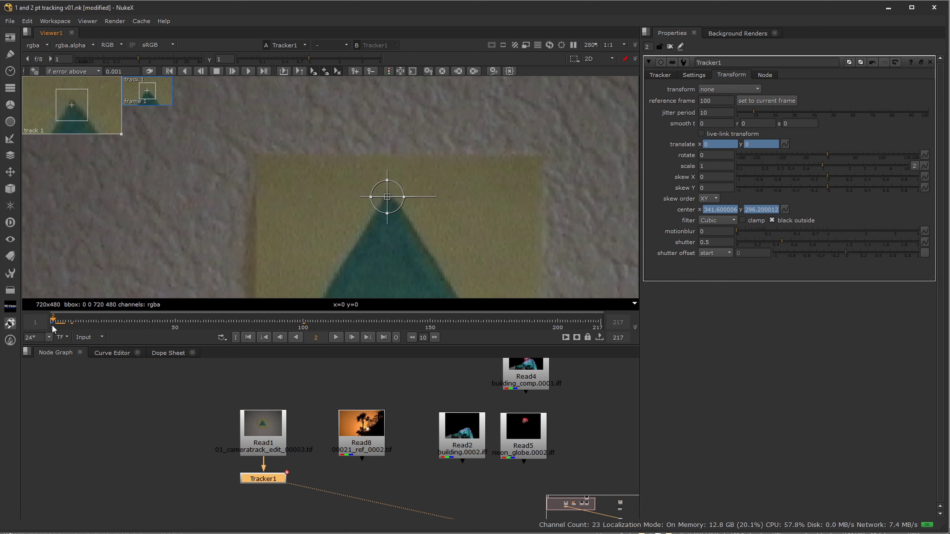
{"action": "left_click", "coordinate": [754, 100]}
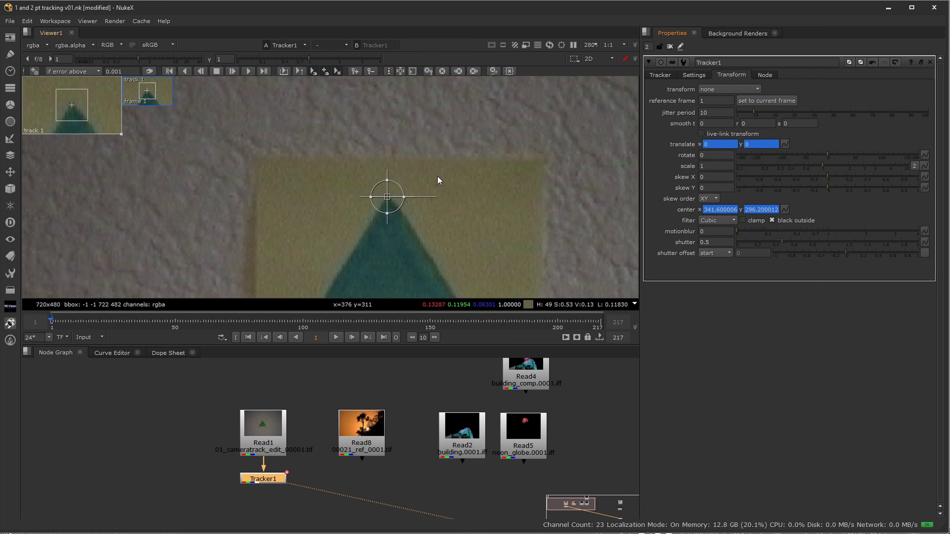
Track the triangle's tip forward from frame 1 to frame 100 in steps of 1.
{"action": "left_click", "coordinate": [660, 74]}
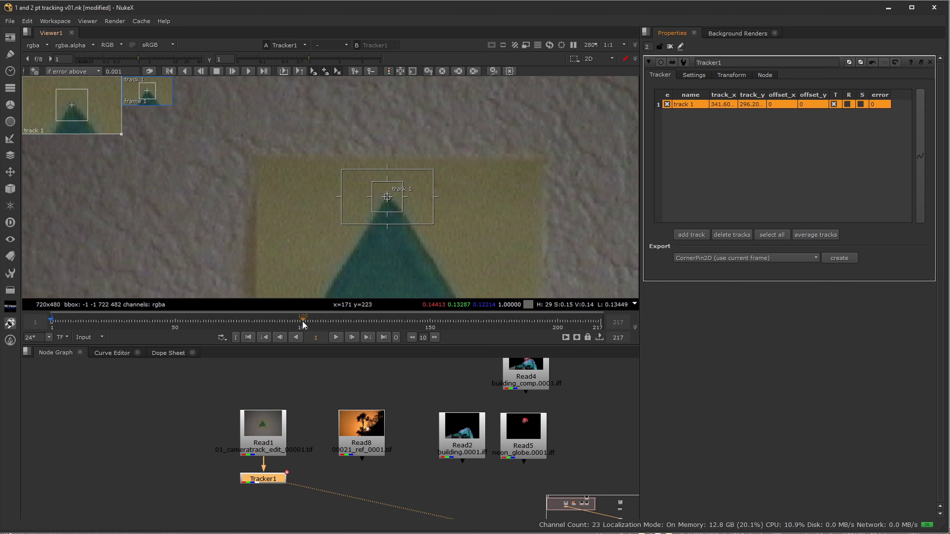
{"action": "left_click", "coordinate": [266, 71]}
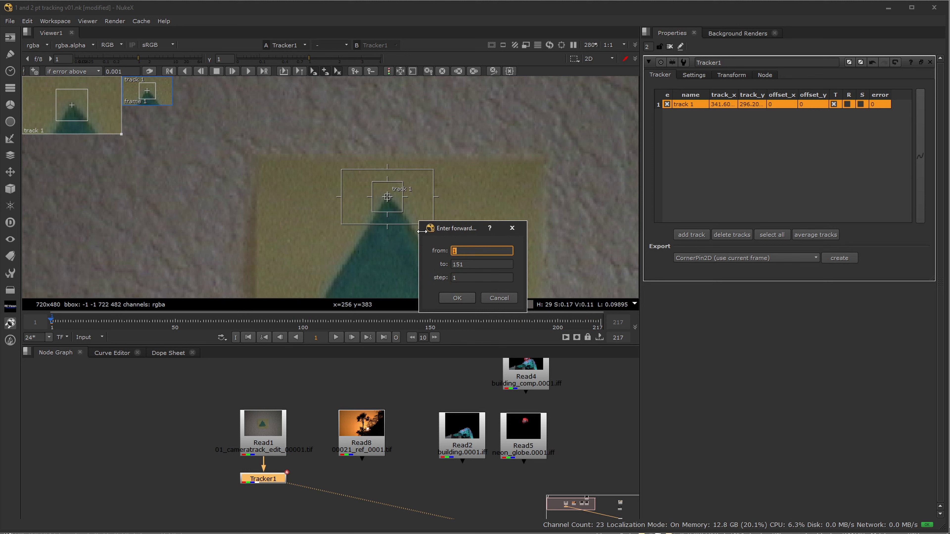
{"action": "key", "text": "Tab"}
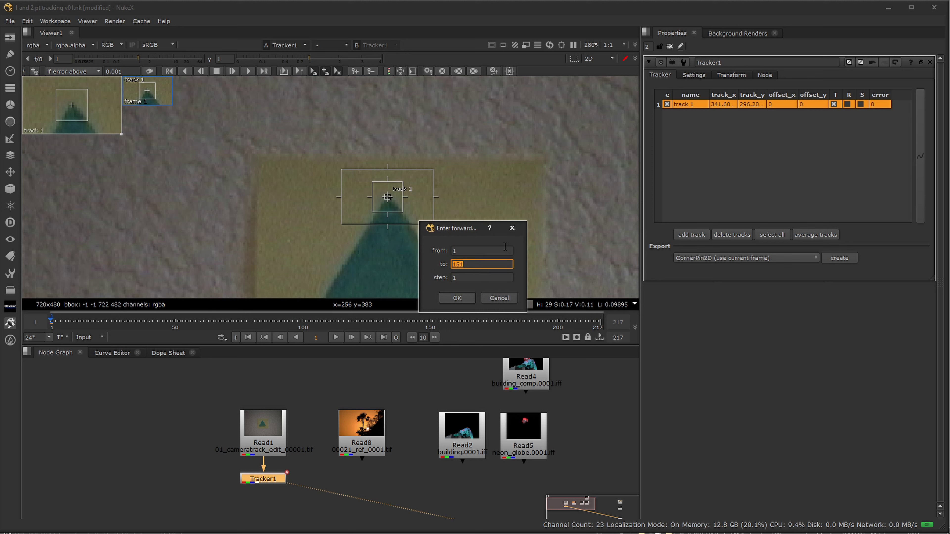
{"action": "type", "text": "100"}
{"action": "left_click", "coordinate": [457, 298]}
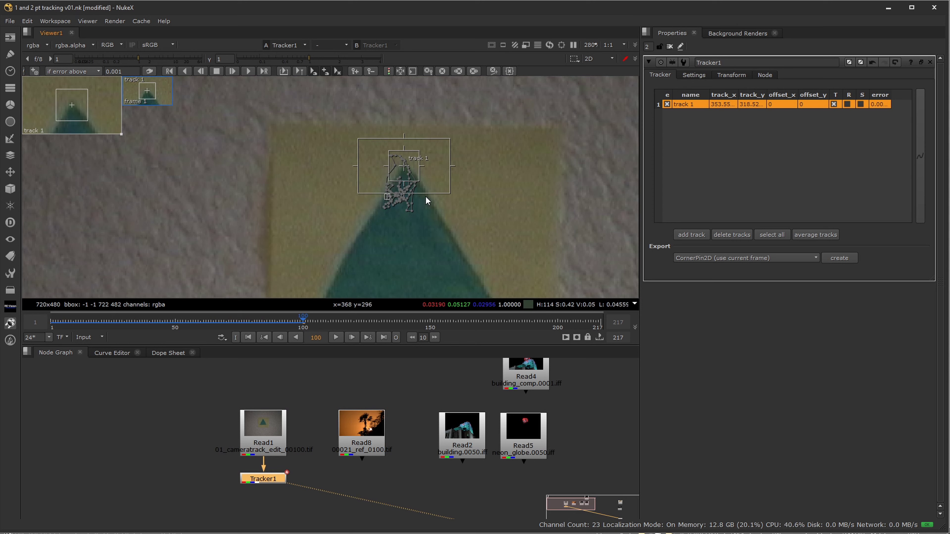
Scrub back through the tracked frames to frame 71 and examine the tracker's keyframes in the Dope Sheet.
{"action": "left_click_drag", "start_coordinate": [292, 316], "coordinate": [227, 320]}
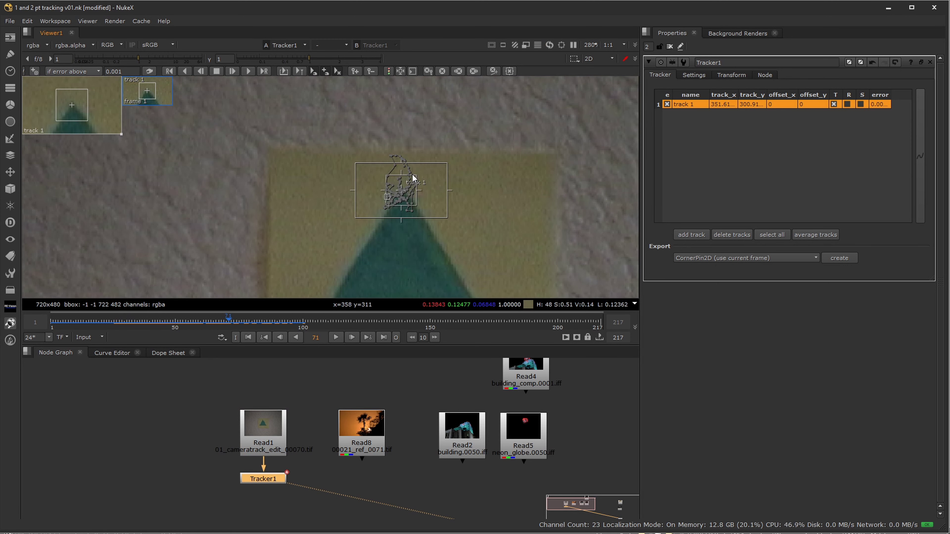
{"action": "left_click", "coordinate": [176, 355]}
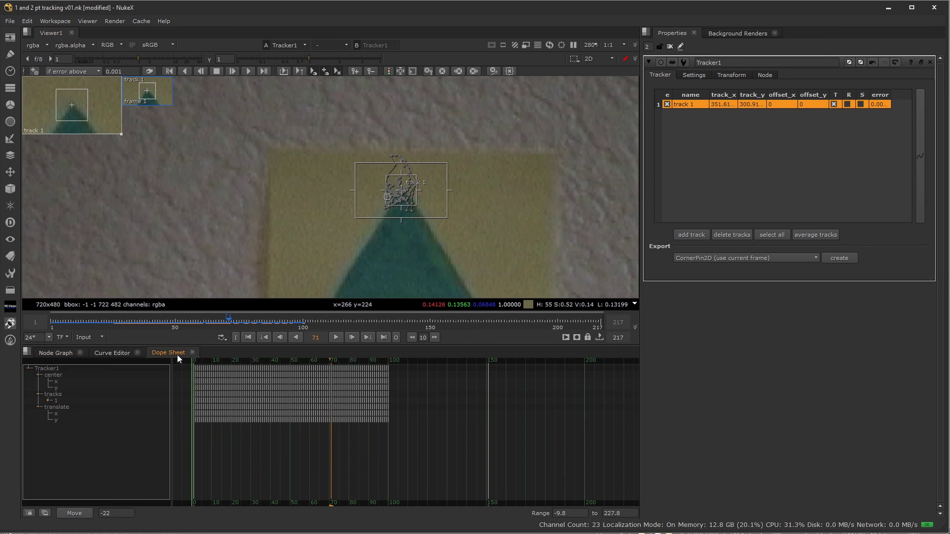
{"action": "scroll", "coordinate": [333, 404], "scroll_direction": "up", "scroll_amount": 4}
{"action": "scroll", "coordinate": [333, 403], "scroll_direction": "down", "scroll_amount": 1}
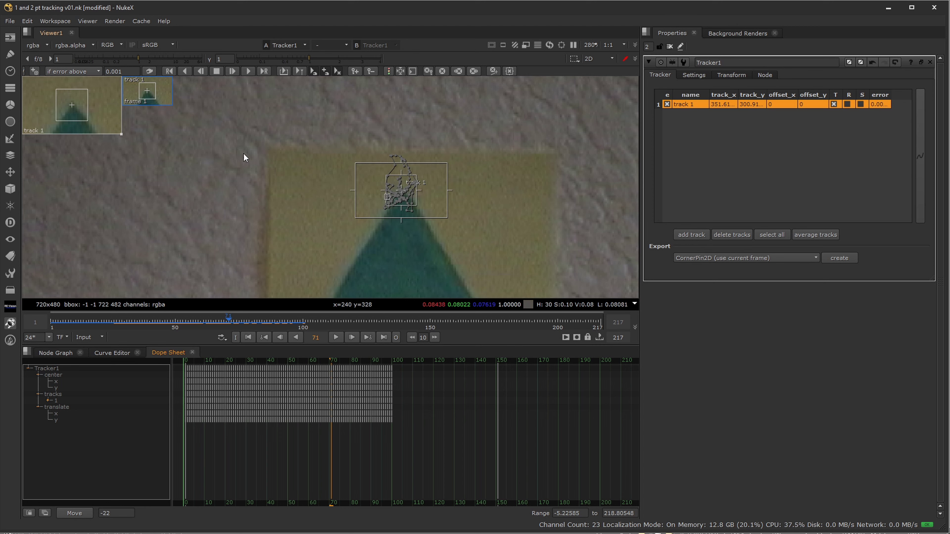
{"action": "left_click", "coordinate": [58, 354]}
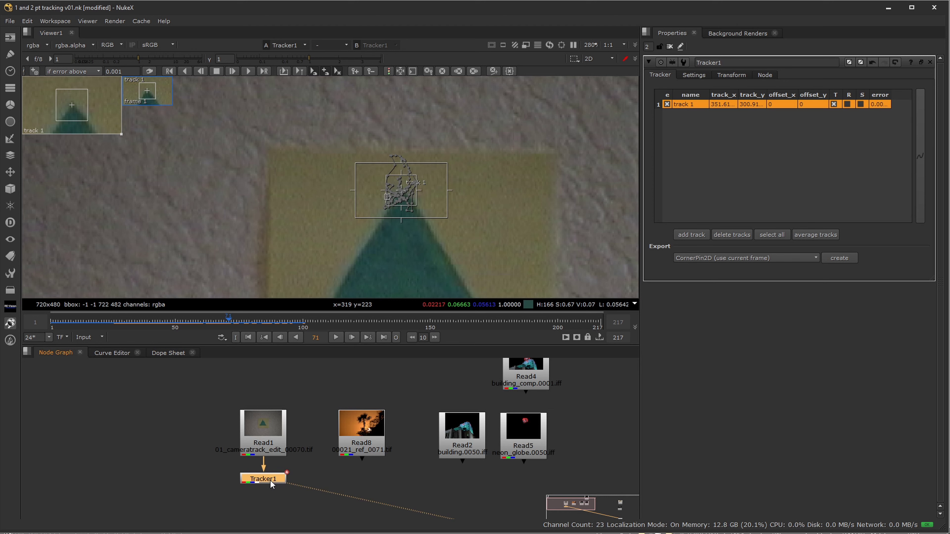
Set the tracker's transform mode to stabilize, keeping reference frame 1.
{"action": "left_click", "coordinate": [730, 75]}
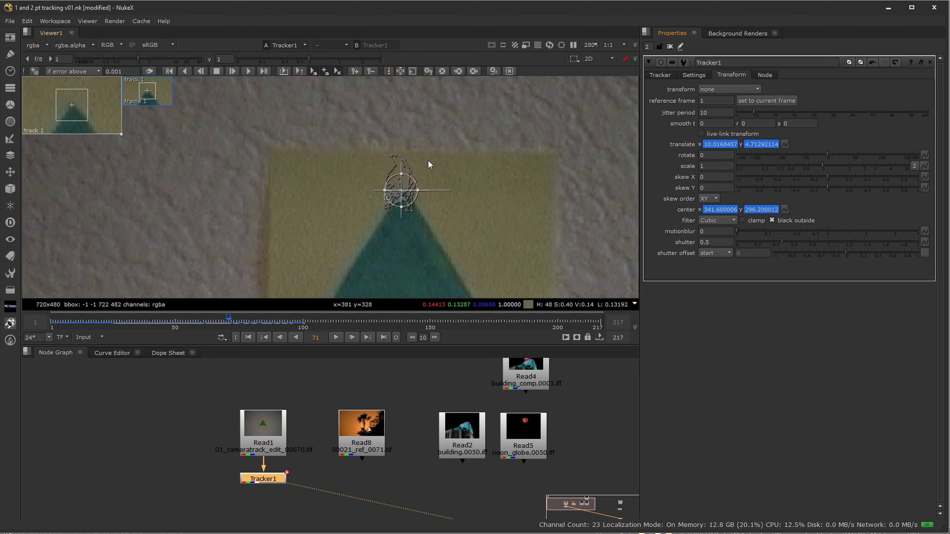
{"action": "key", "text": "minus"}
{"action": "key", "text": "minus"}
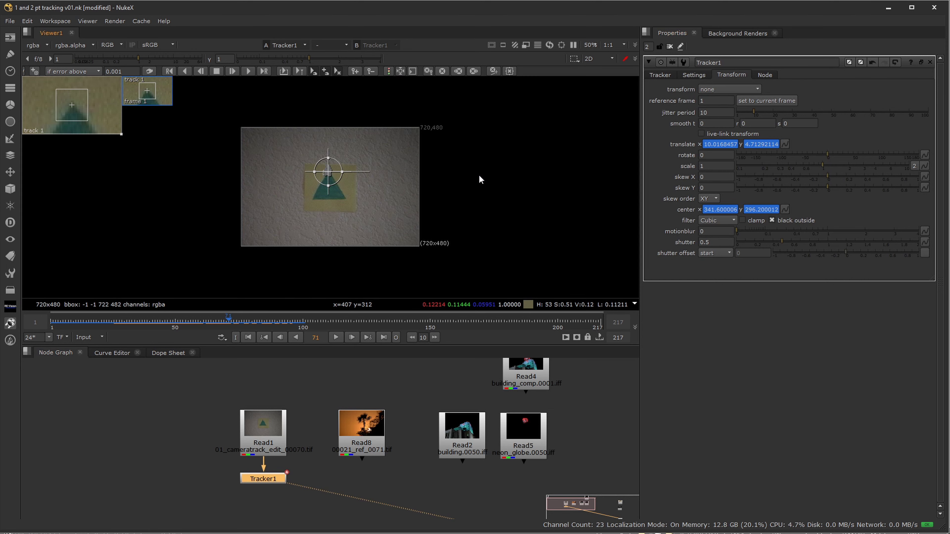
{"action": "scroll", "coordinate": [412, 190], "scroll_direction": "up", "scroll_amount": 2}
{"action": "scroll", "coordinate": [377, 196], "scroll_direction": "down", "scroll_amount": 2}
{"action": "scroll", "coordinate": [402, 208], "scroll_direction": "up", "scroll_amount": 4}
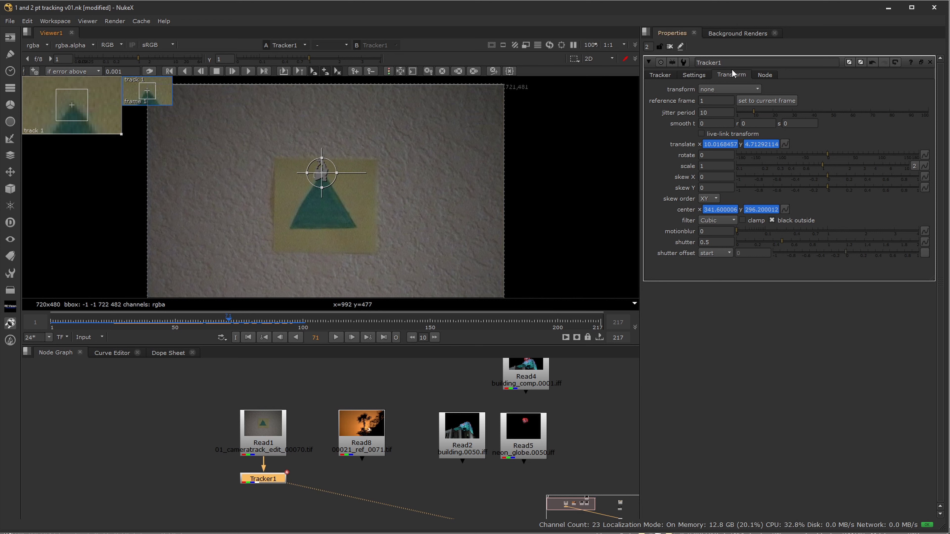
{"action": "left_click", "coordinate": [712, 91]}
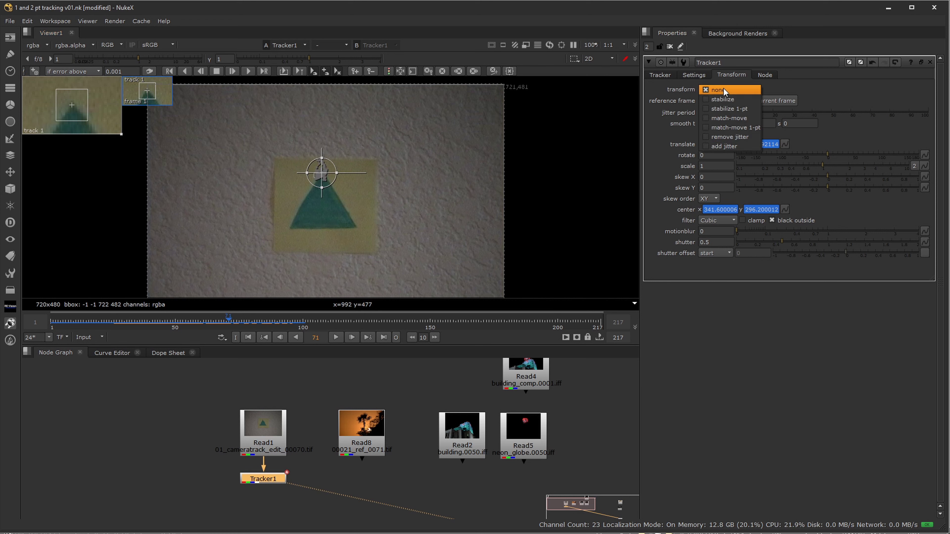
{"action": "left_click", "coordinate": [736, 101]}
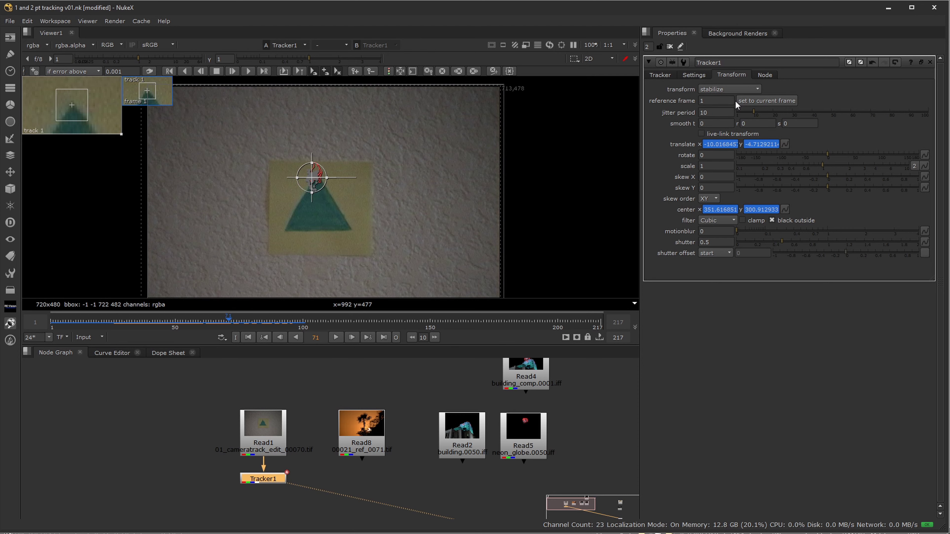
Close the tracker's properties and play the stabilized footage from frame 1 past the end of the tracked range.
{"action": "left_click", "coordinate": [931, 62]}
{"action": "scroll", "coordinate": [315, 189], "scroll_direction": "up", "scroll_amount": 3}
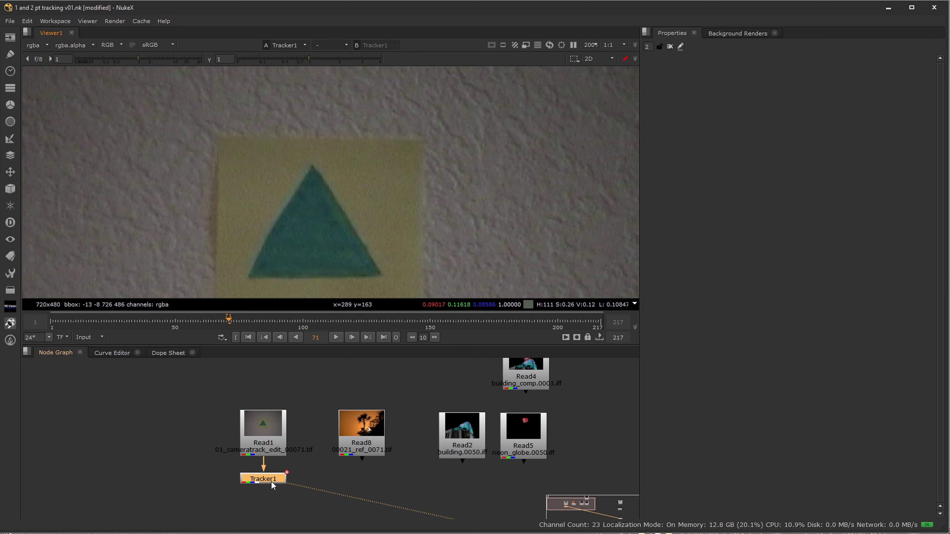
{"action": "left_click", "coordinate": [293, 439]}
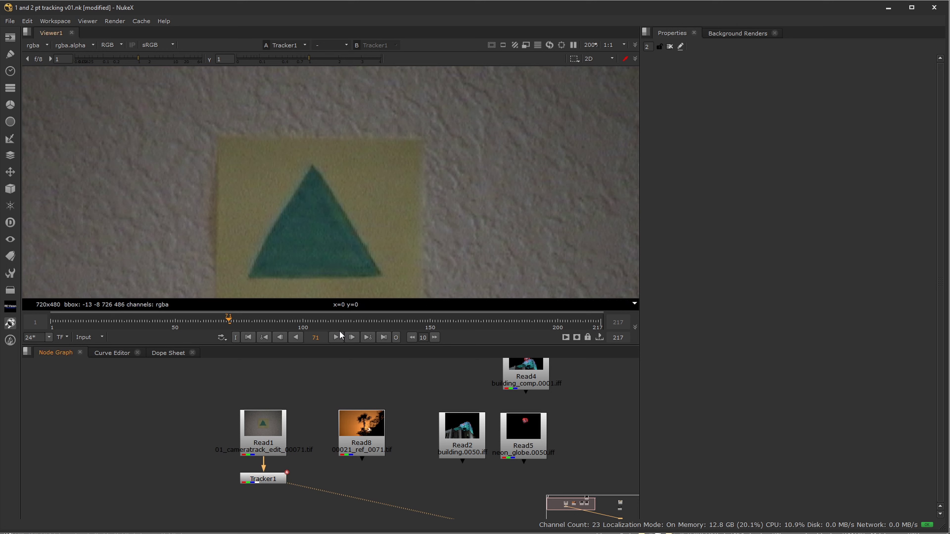
{"action": "left_click", "coordinate": [55, 320]}
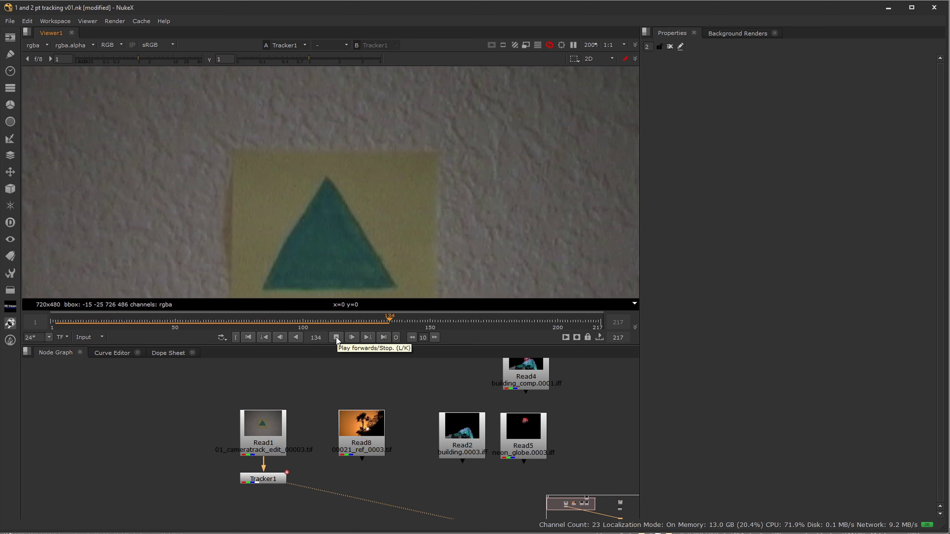
{"action": "left_click", "coordinate": [335, 339]}
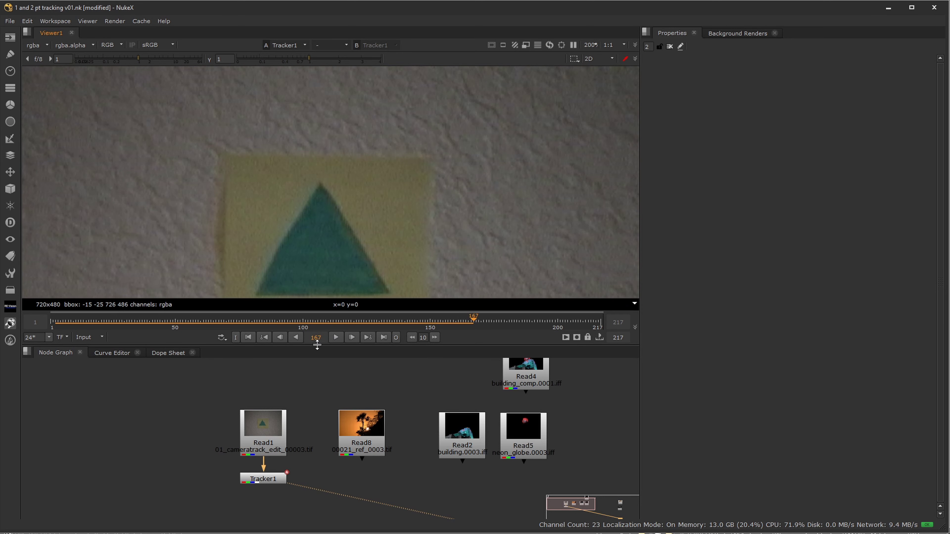
Reopen Tracker1 and compare its Dope Sheet keyframes with playback from frame 1, closing its properties when done.
{"action": "left_click", "coordinate": [169, 352]}
{"action": "left_click", "coordinate": [56, 352]}
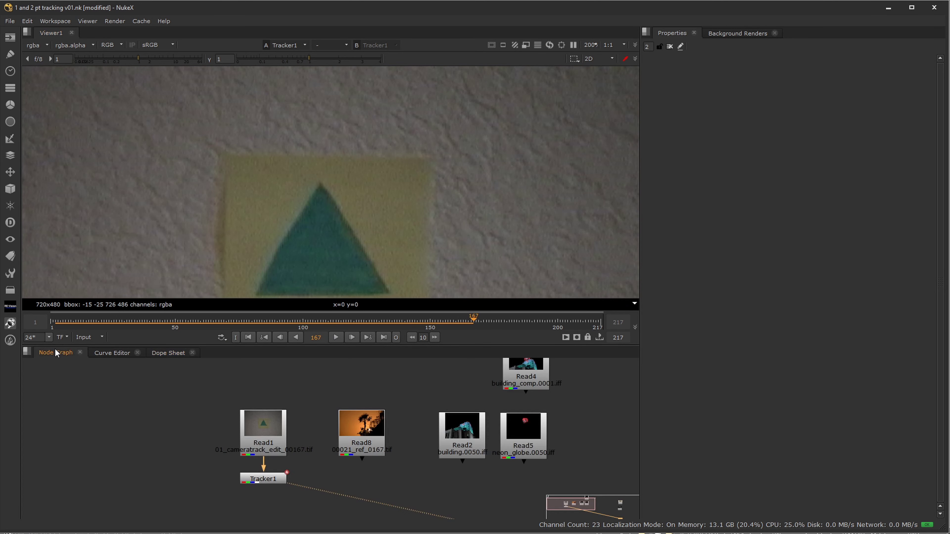
{"action": "double_click", "coordinate": [262, 471]}
{"action": "left_click", "coordinate": [168, 353]}
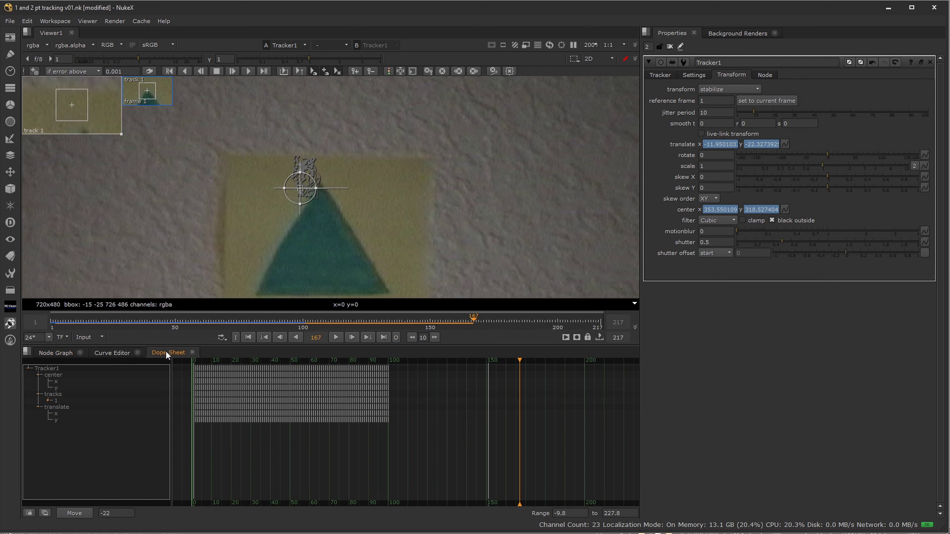
{"action": "left_click", "coordinate": [52, 321]}
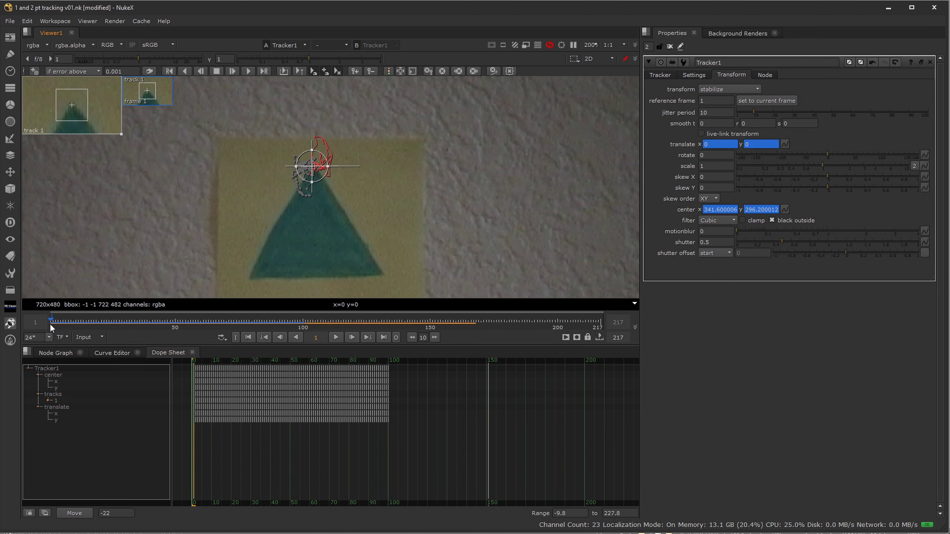
{"action": "left_click", "coordinate": [335, 337]}
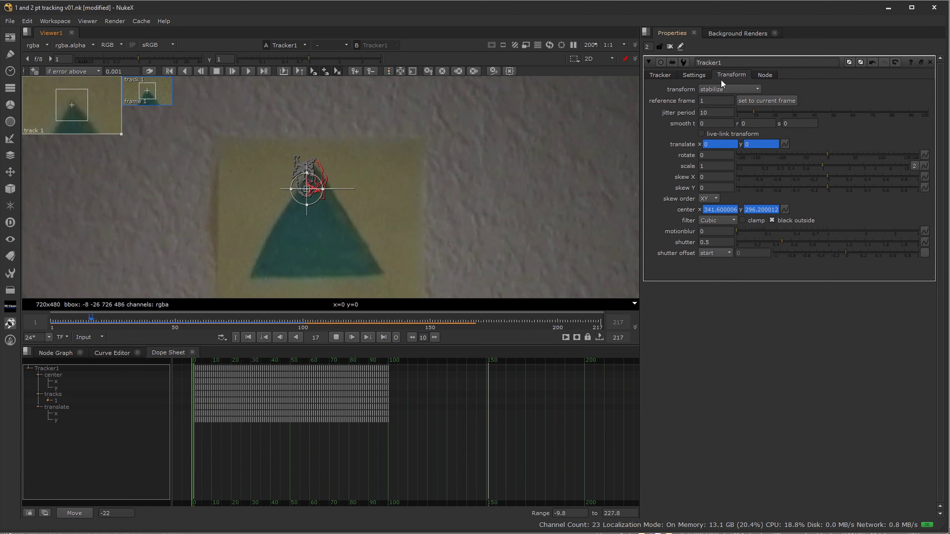
{"action": "left_click", "coordinate": [930, 62]}
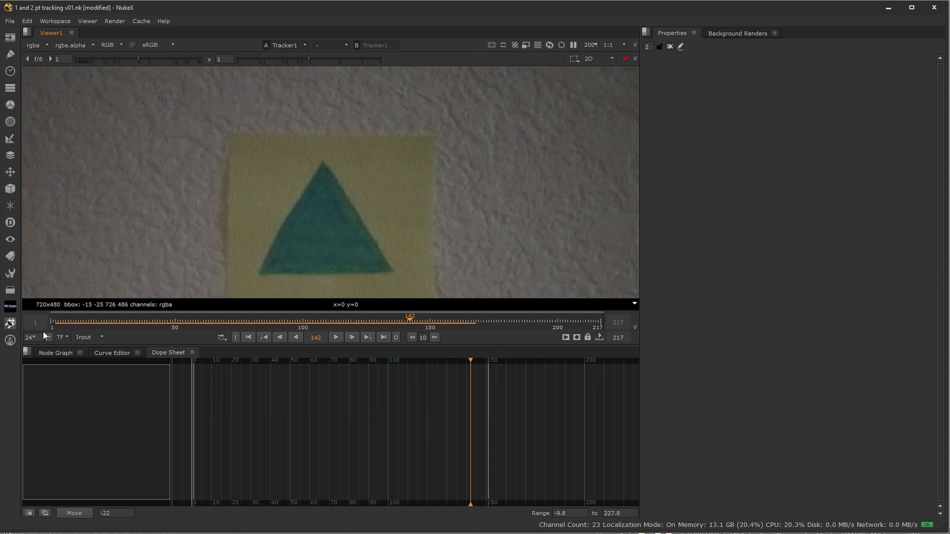
Return to the Node Graph and move Tracker1 further below Read1.
{"action": "left_click", "coordinate": [61, 352]}
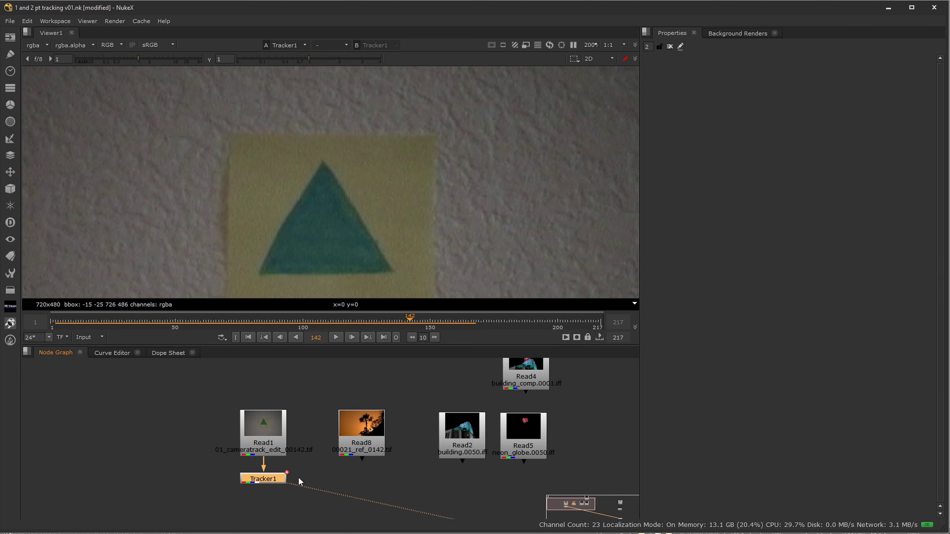
{"action": "middle_click_drag", "start_coordinate": [298, 477], "coordinate": [298, 463]}
{"action": "left_click_drag", "start_coordinate": [264, 465], "coordinate": [264, 481]}
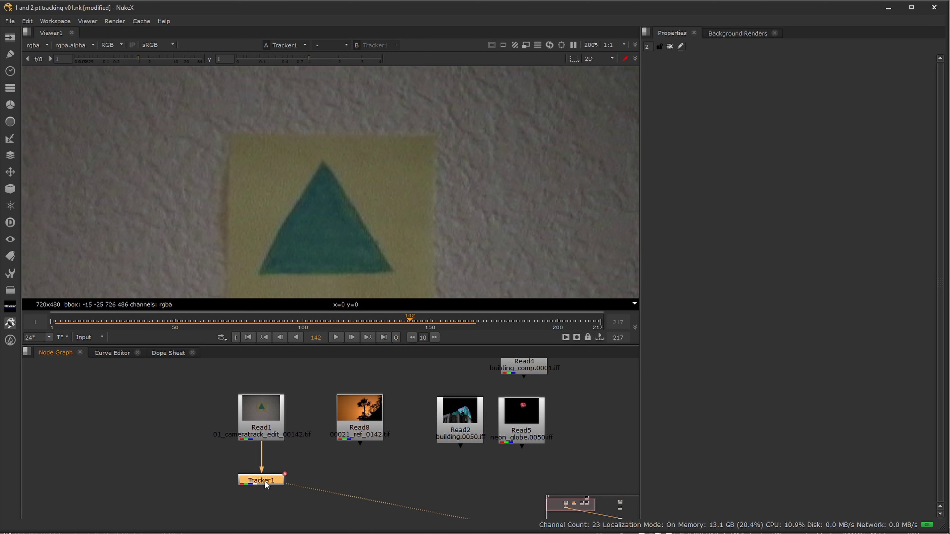
Play the stabilized footage with the frame borders in view and examine how the image edges move.
{"action": "scroll", "coordinate": [316, 201], "scroll_direction": "down", "scroll_amount": 2}
{"action": "scroll", "coordinate": [315, 201], "scroll_direction": "down", "scroll_amount": 3}
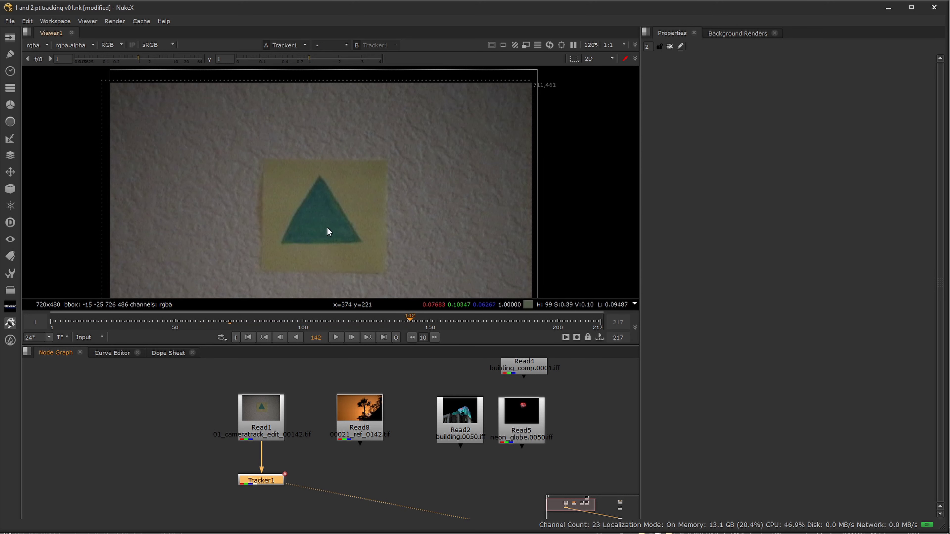
{"action": "middle_click_drag", "start_coordinate": [329, 159], "coordinate": [326, 166]}
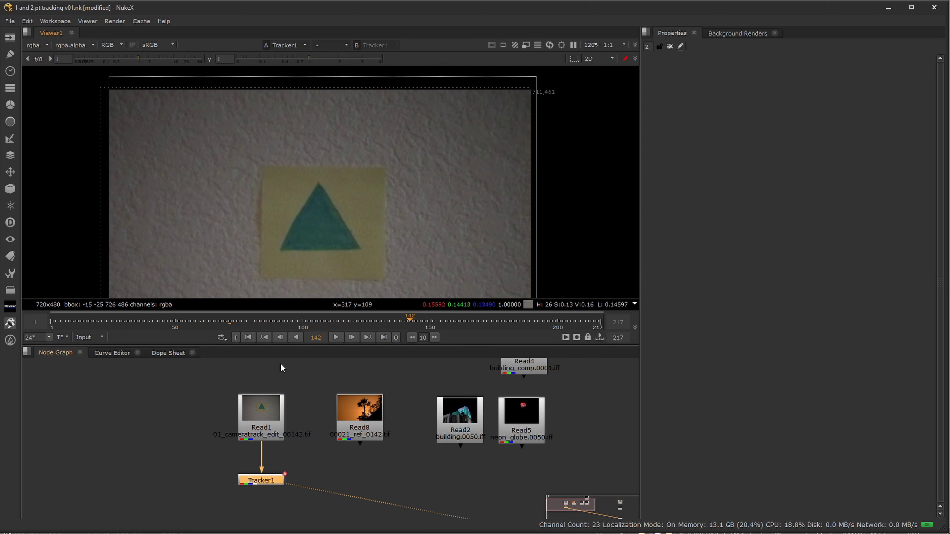
{"action": "left_click", "coordinate": [335, 337]}
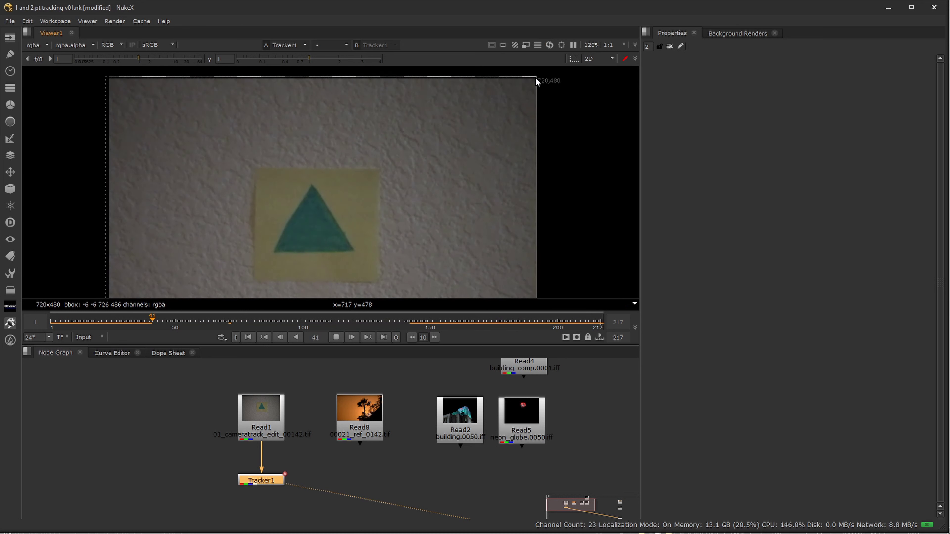
{"action": "left_click", "coordinate": [428, 320]}
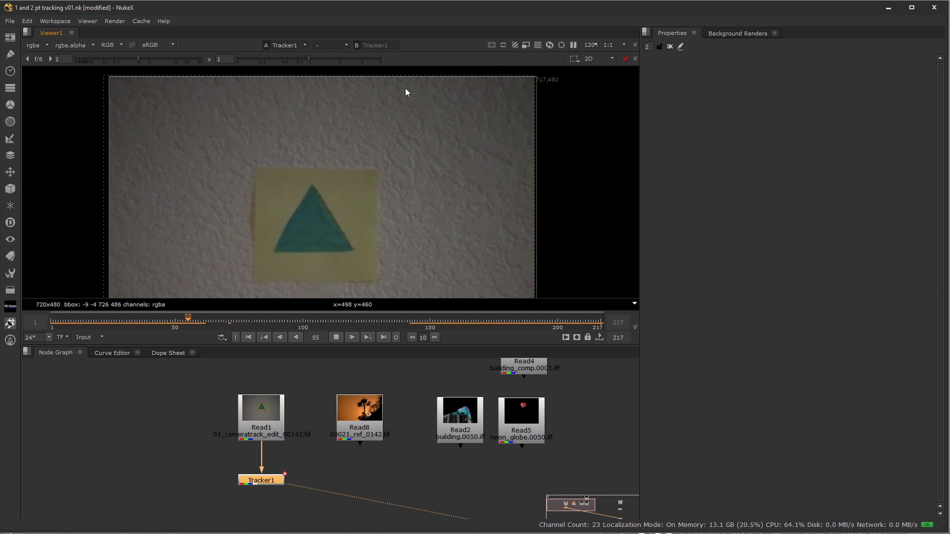
{"action": "left_click", "coordinate": [336, 337]}
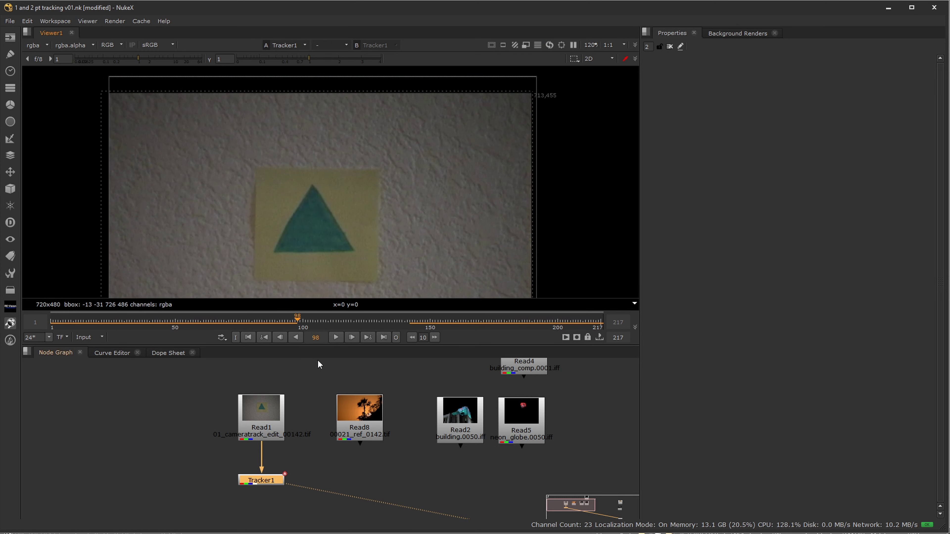
{"action": "left_click_drag", "start_coordinate": [269, 482], "coordinate": [270, 475]}
{"action": "key", "text": "ctrl+z"}
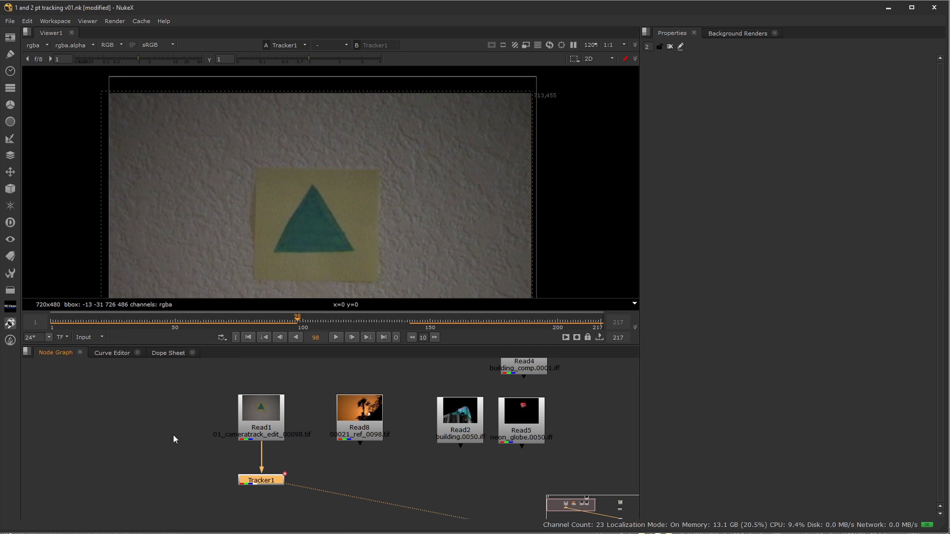
Add an unconnected ColorWheel node beside Read1 in the Node Graph.
{"action": "left_click", "coordinate": [164, 433]}
{"action": "key", "text": "Tab"}
{"action": "type", "text": "color"}
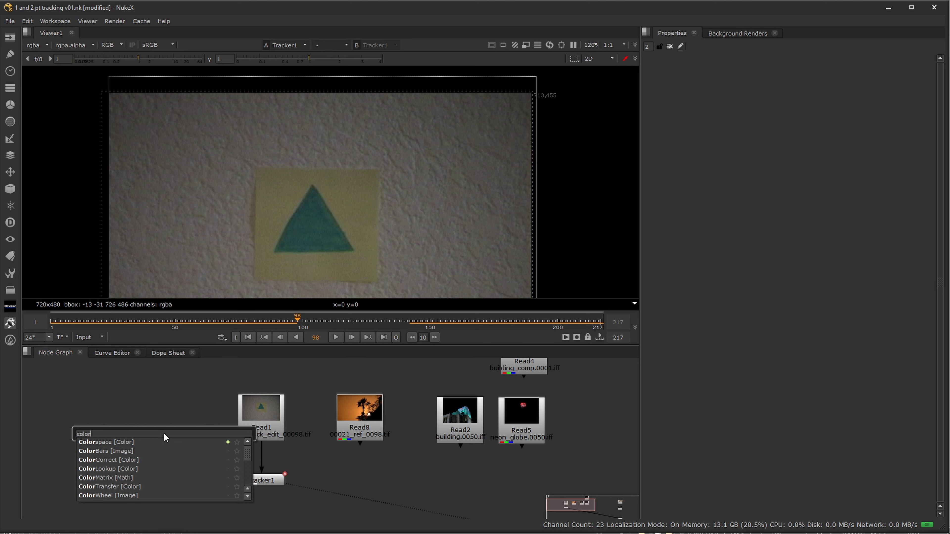
{"action": "type", "text": "w"}
{"action": "key", "text": "Return"}
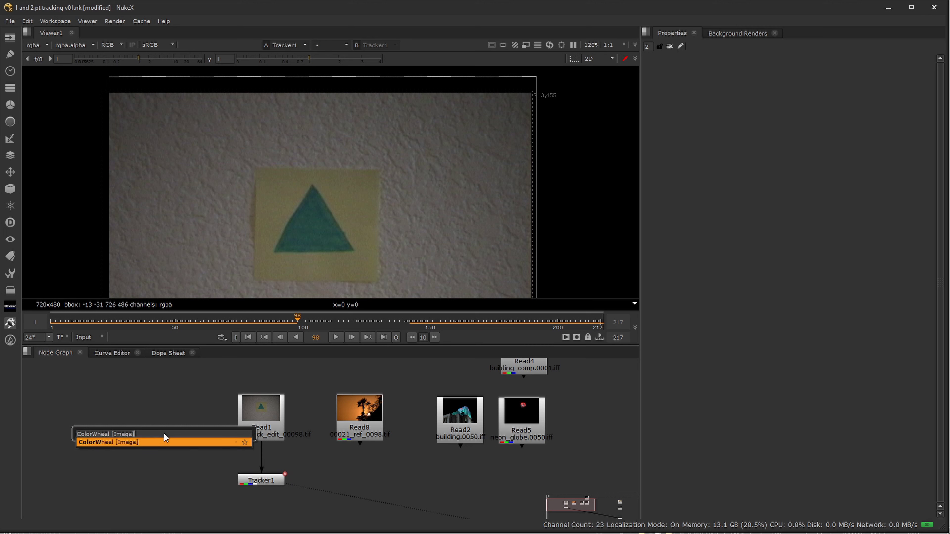
Move Tracker1 lower and detach it from Read1, and merge the ColorWheel with Read1 using over, viewing the merge.
{"action": "left_click_drag", "start_coordinate": [253, 482], "coordinate": [253, 511]}
{"action": "mouse_move", "coordinate": [256, 446]}
{"action": "left_mouse_down"}
{"action": "mouse_move", "coordinate": [236, 456]}
{"action": "mouse_move", "coordinate": [261, 430]}
{"action": "left_mouse_up"}
{"action": "left_click", "coordinate": [176, 444]}
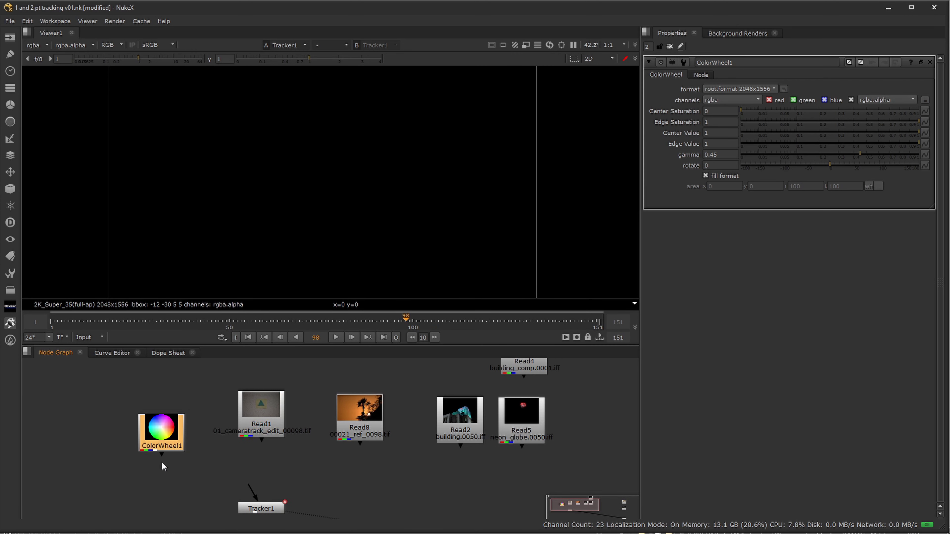
{"action": "key", "text": "m"}
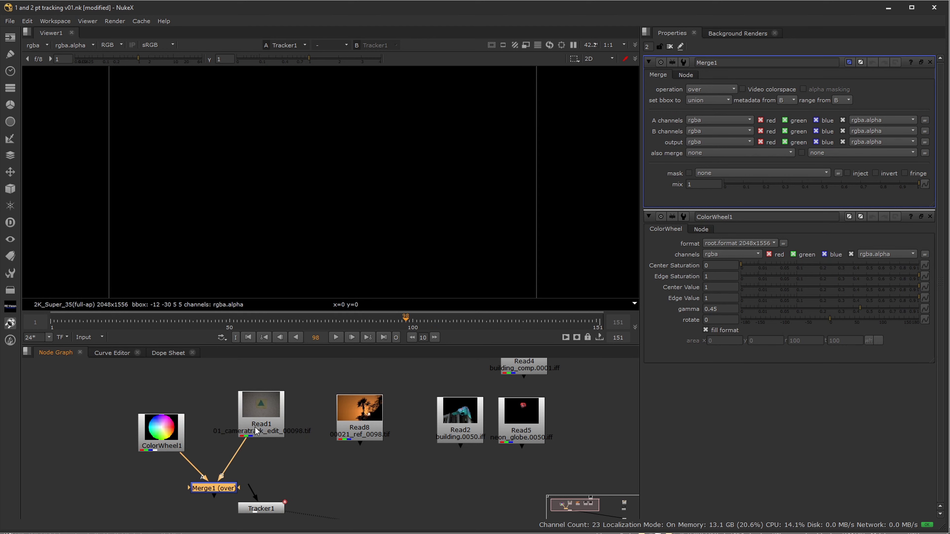
{"action": "key", "text": "1"}
{"action": "scroll", "coordinate": [355, 250], "scroll_direction": "down", "scroll_amount": 5}
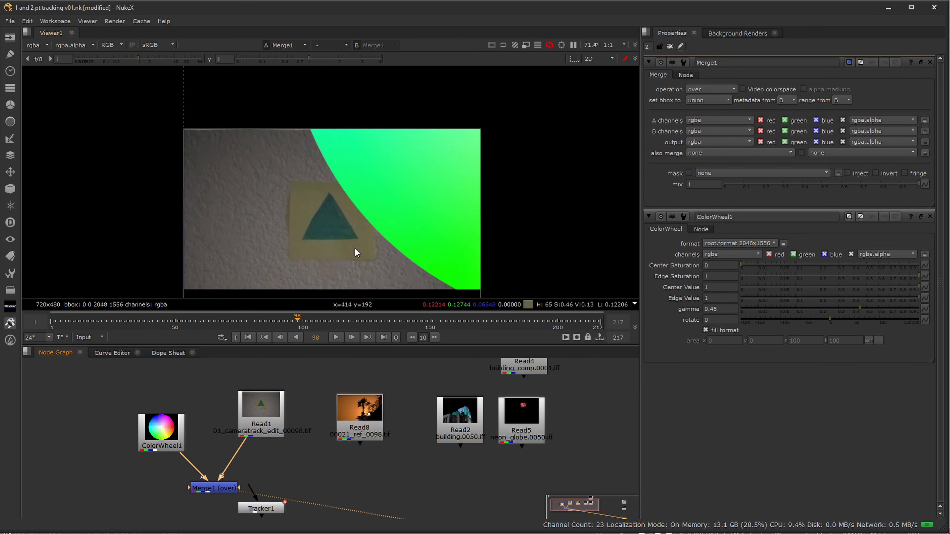
Move ColorWheel1 slightly higher in the Node Graph and add a Transform node between it and Merge1.
{"action": "left_click", "coordinate": [164, 441]}
{"action": "left_click_drag", "start_coordinate": [164, 442], "coordinate": [172, 426]}
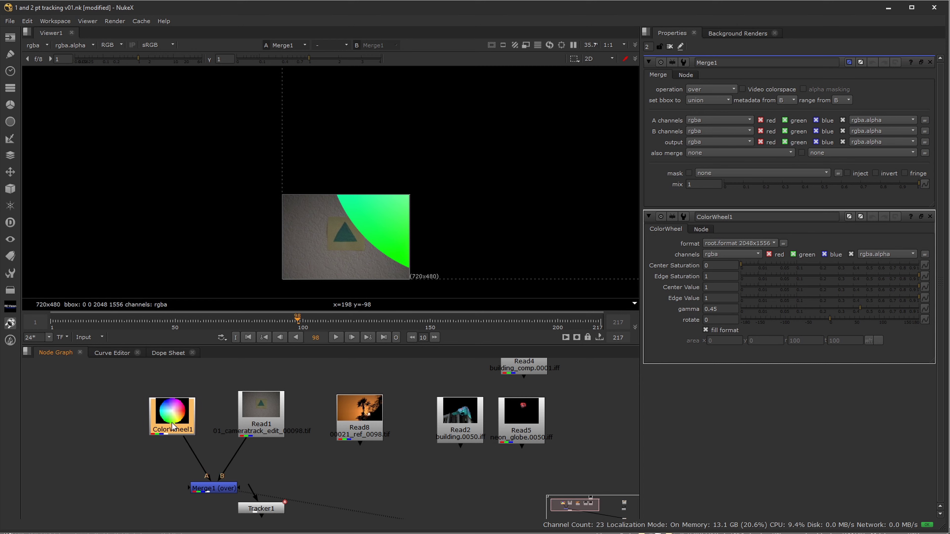
{"action": "key", "text": "t"}
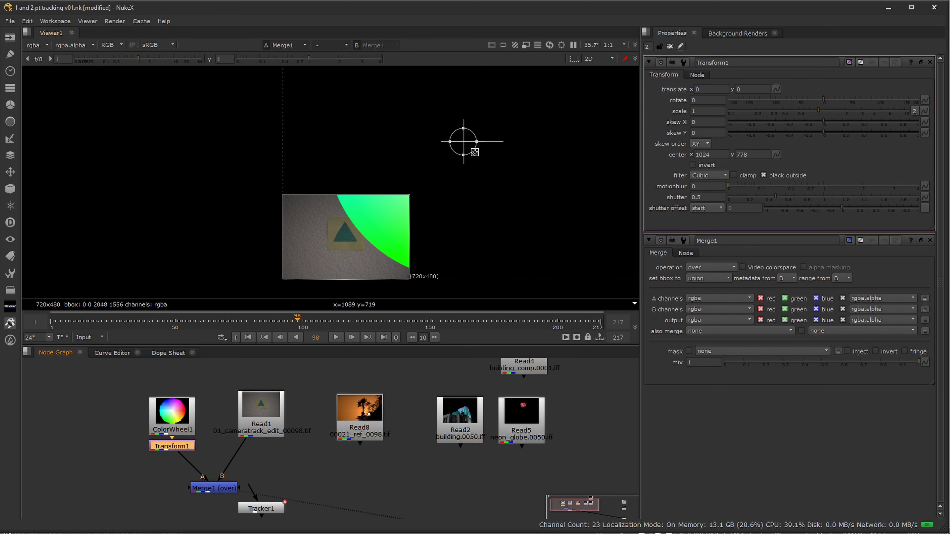
Scale the color wheel to 0.037 with Transform1 and place it on the triangle at translate -672, -525.
{"action": "left_click_drag", "start_coordinate": [471, 149], "coordinate": [293, 258]}
{"action": "scroll", "coordinate": [367, 227], "scroll_direction": "up", "scroll_amount": 4}
{"action": "scroll", "coordinate": [306, 205], "scroll_direction": "up", "scroll_amount": 3}
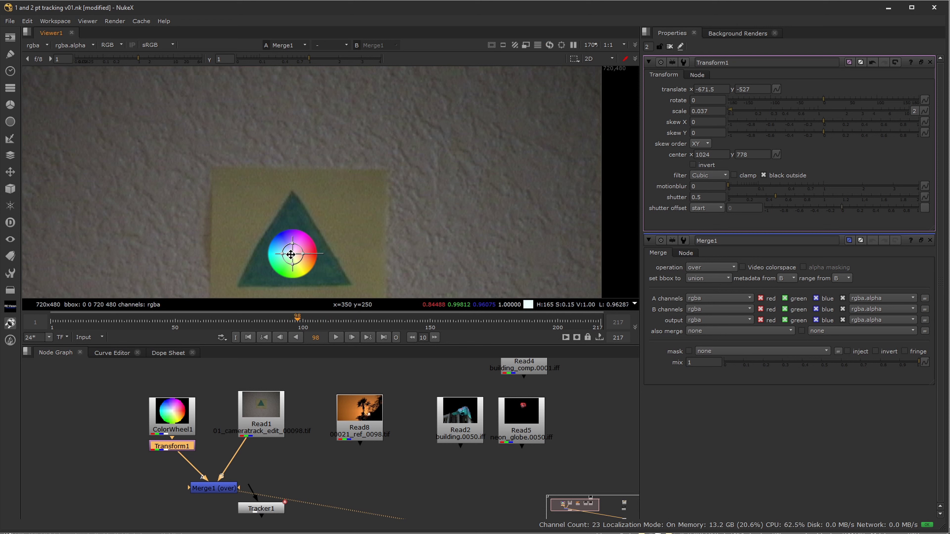
{"action": "left_click_drag", "start_coordinate": [292, 254], "coordinate": [291, 252]}
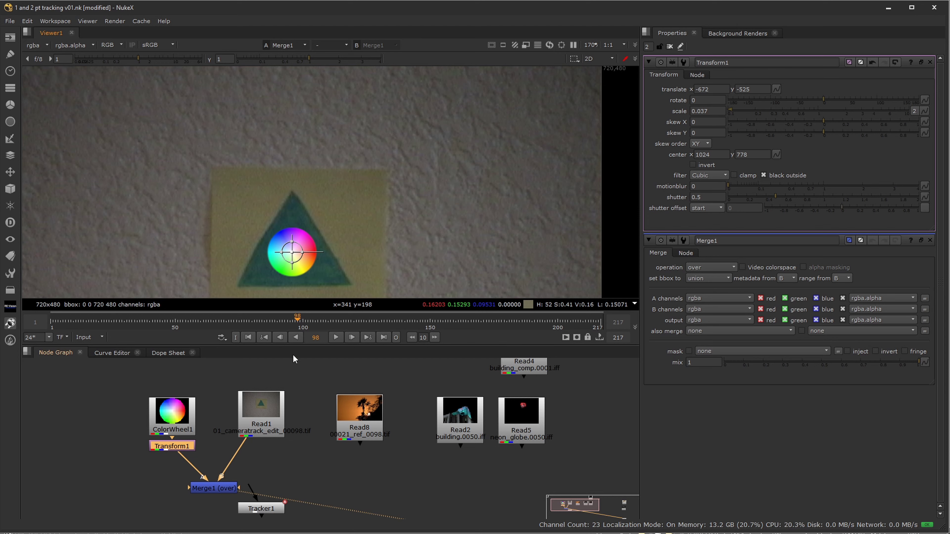
Play the merge to examine the wheel against the moving triangle, and return to frame 98.
{"action": "left_click", "coordinate": [336, 337]}
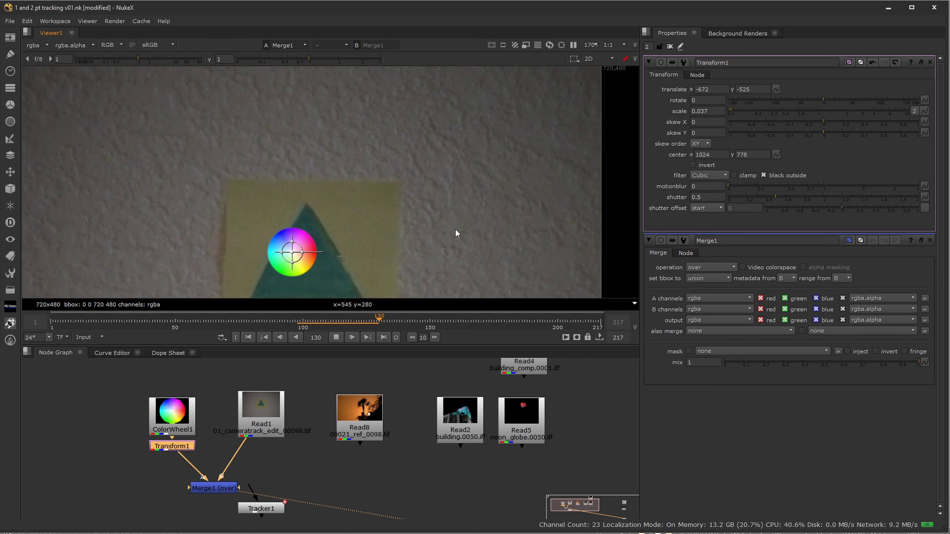
{"action": "left_click", "coordinate": [336, 337]}
{"action": "mouse_move", "coordinate": [292, 322]}
{"action": "left_mouse_down"}
{"action": "mouse_move", "coordinate": [272, 322]}
{"action": "mouse_move", "coordinate": [298, 318]}
{"action": "left_mouse_up"}
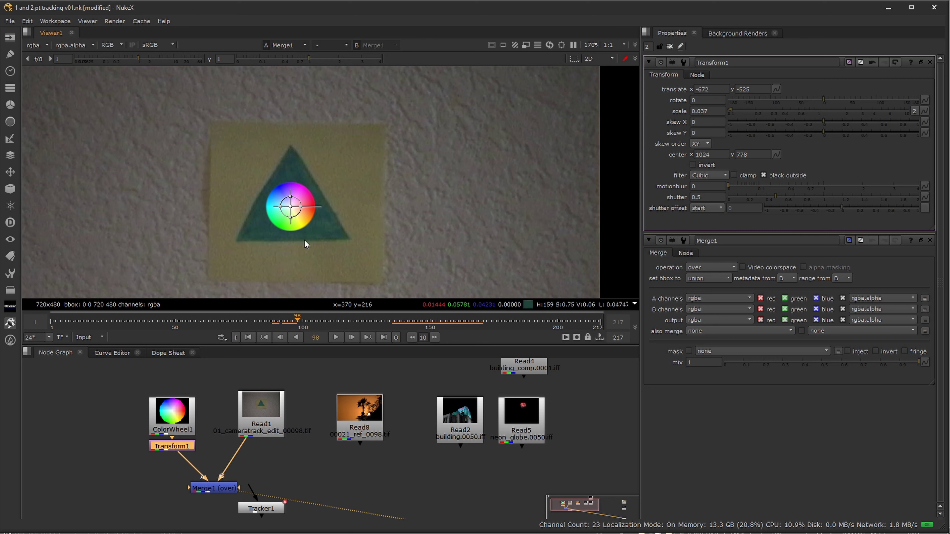
Insert Tracker1 between Transform1 and Merge1, play the result, and return to frame 98.
{"action": "left_click_drag", "start_coordinate": [261, 509], "coordinate": [177, 454]}
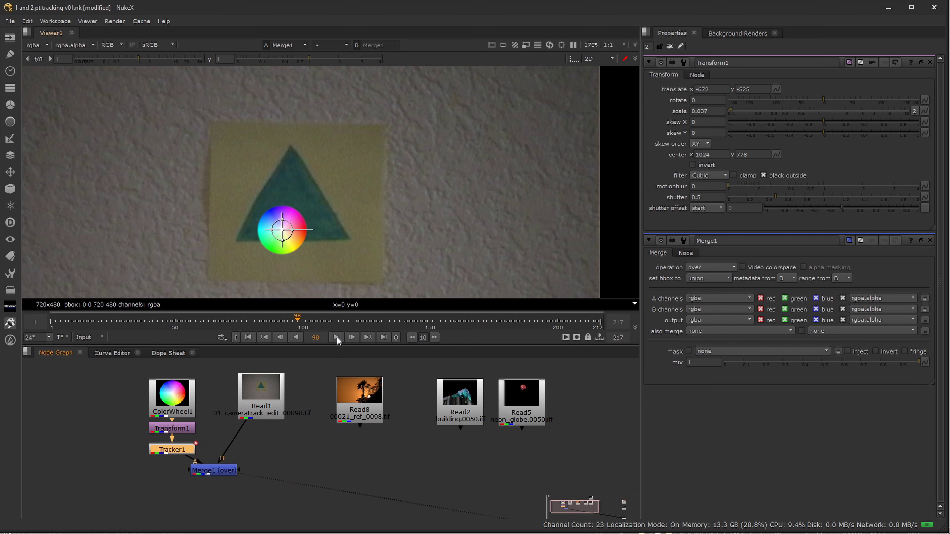
{"action": "left_click", "coordinate": [336, 337]}
{"action": "left_click", "coordinate": [337, 337]}
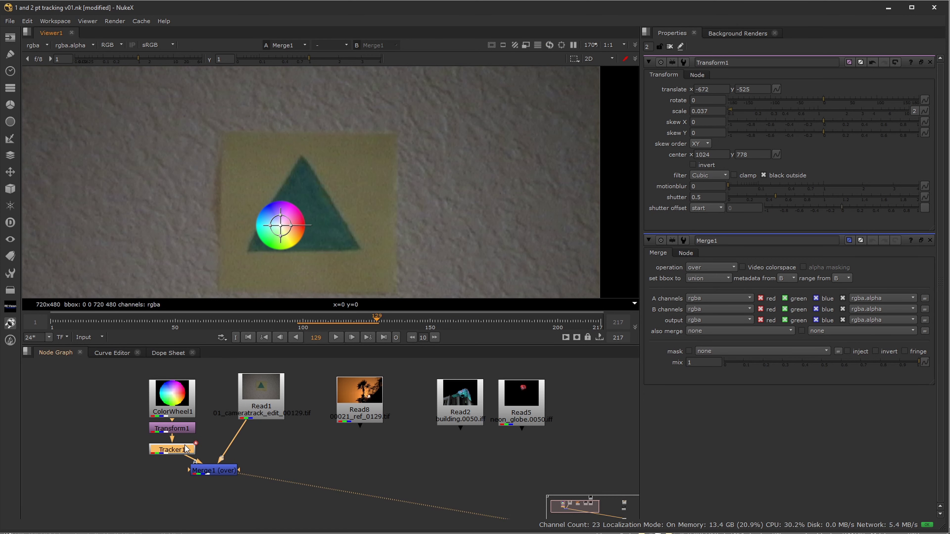
{"action": "mouse_move", "coordinate": [299, 325]}
{"action": "left_mouse_down"}
{"action": "mouse_move", "coordinate": [285, 321]}
{"action": "mouse_move", "coordinate": [295, 321]}
{"action": "left_mouse_up"}
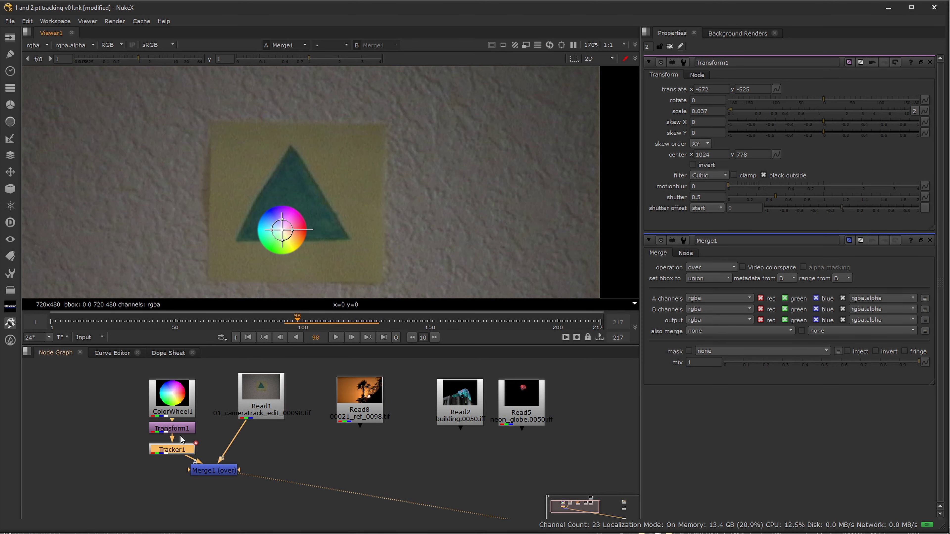
Open Tracker1's properties and set its transform to match-move 1-pt.
{"action": "left_click", "coordinate": [178, 451]}
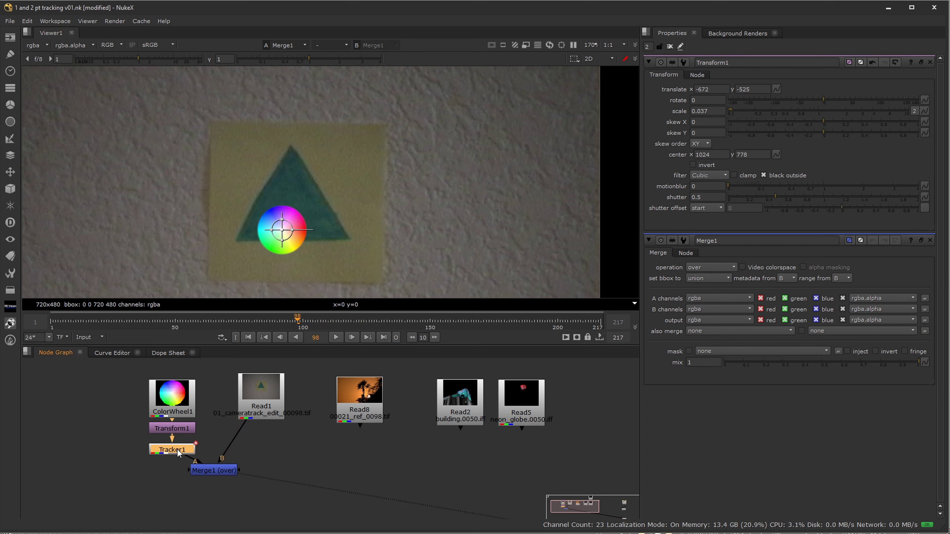
{"action": "double_click", "coordinate": [177, 451]}
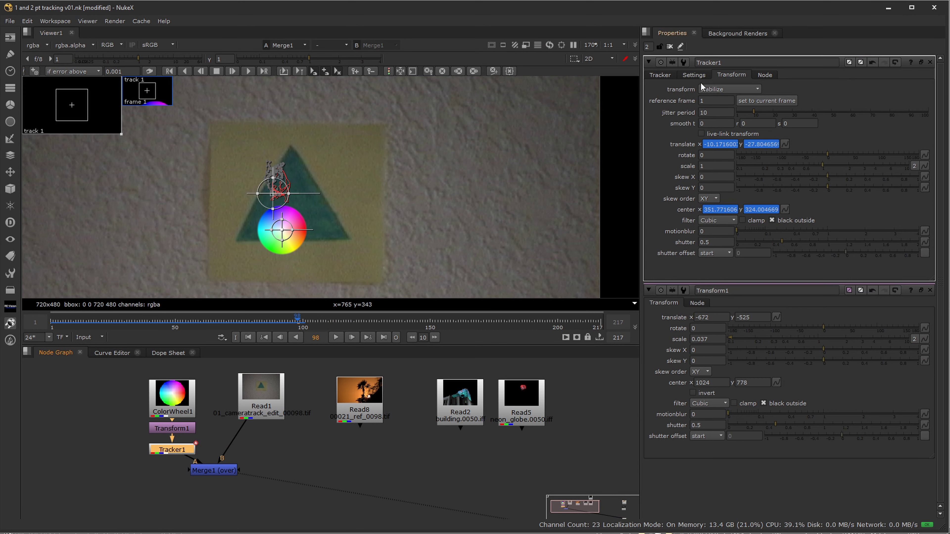
{"action": "mouse_move", "coordinate": [722, 91]}
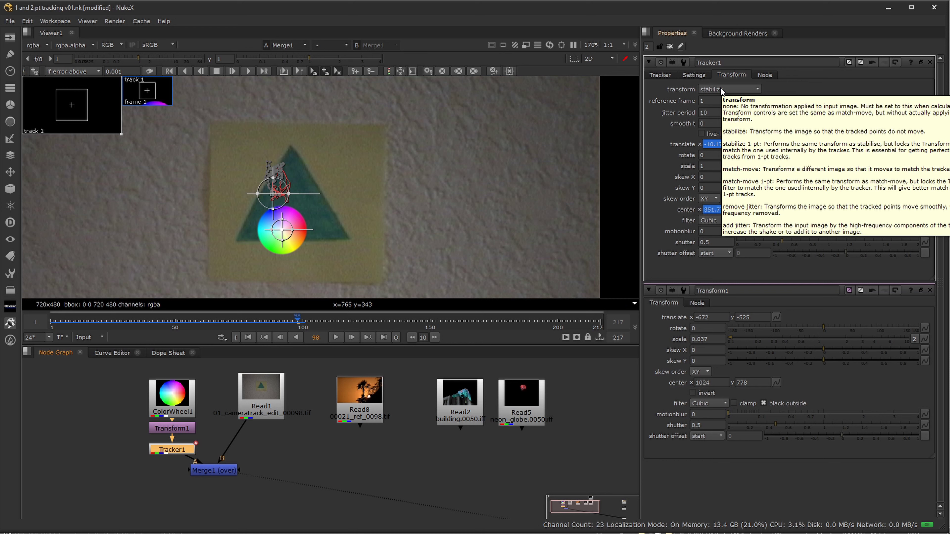
{"action": "left_click", "coordinate": [722, 90]}
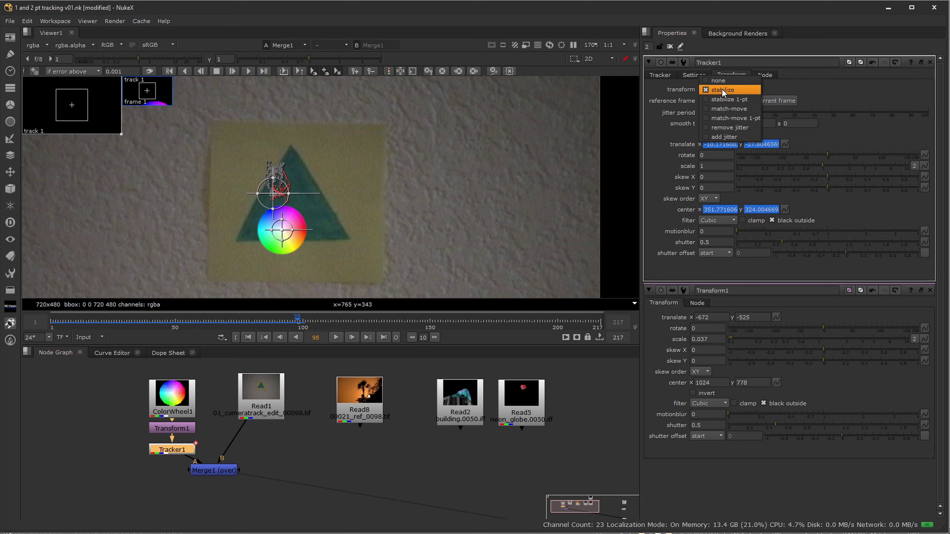
{"action": "left_click", "coordinate": [724, 118]}
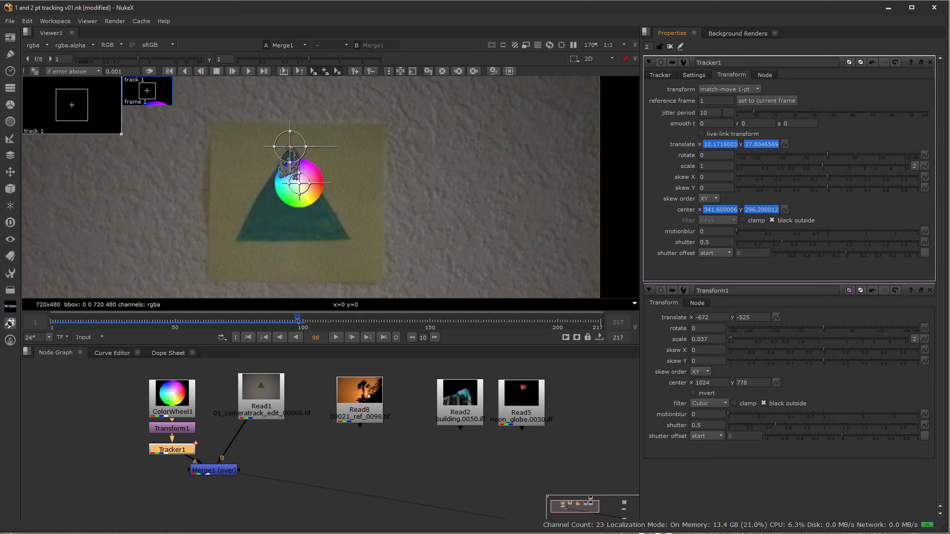
Play the match-moved composite from frame 24 and examine how the wheel sits on the triangle.
{"action": "left_click", "coordinate": [334, 489]}
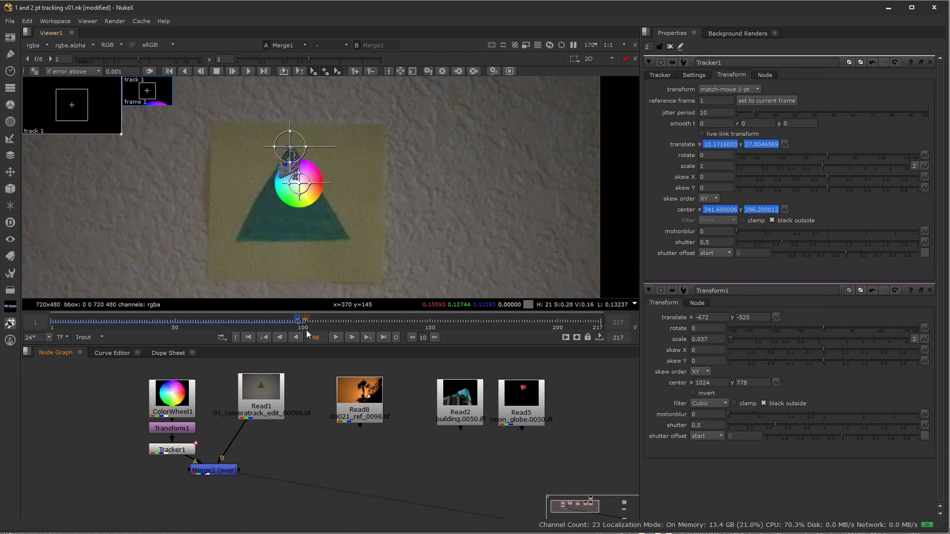
{"action": "left_click", "coordinate": [119, 321]}
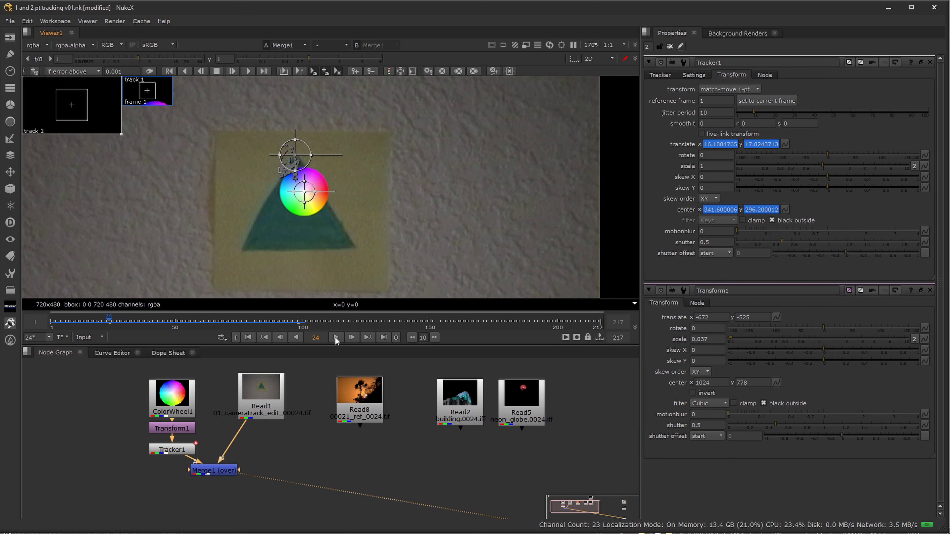
{"action": "left_click", "coordinate": [338, 337]}
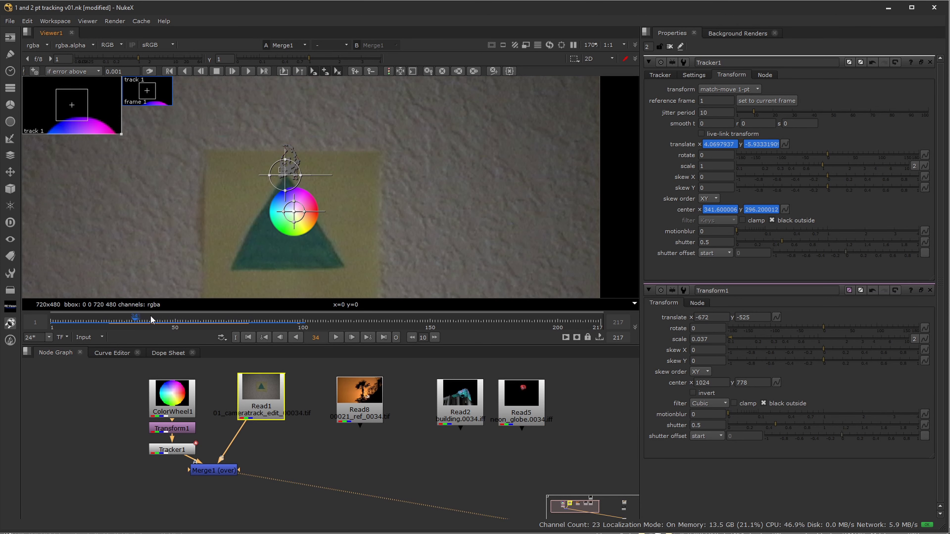
{"action": "left_click", "coordinate": [335, 338]}
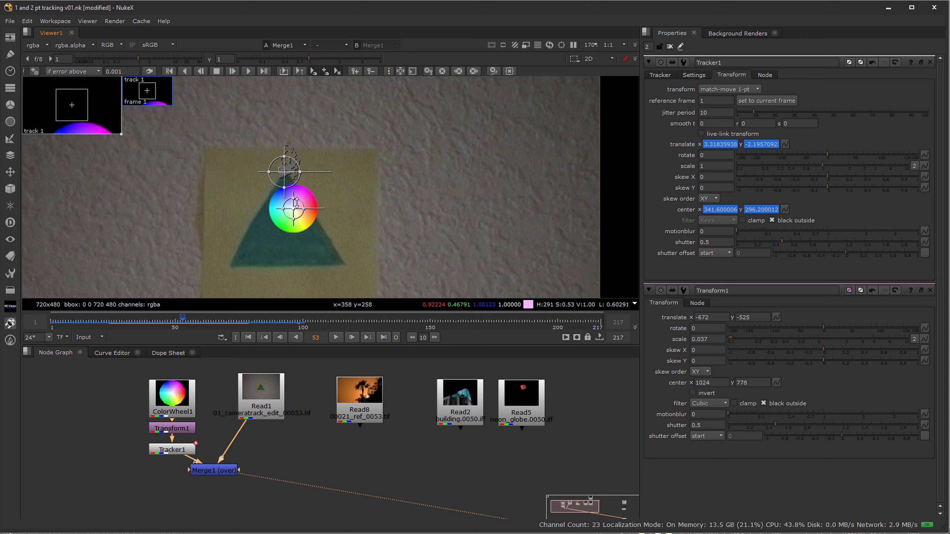
Disable Tracker1 and go to frame 98, where the wheel was positioned on the triangle.
{"action": "left_click", "coordinate": [170, 452]}
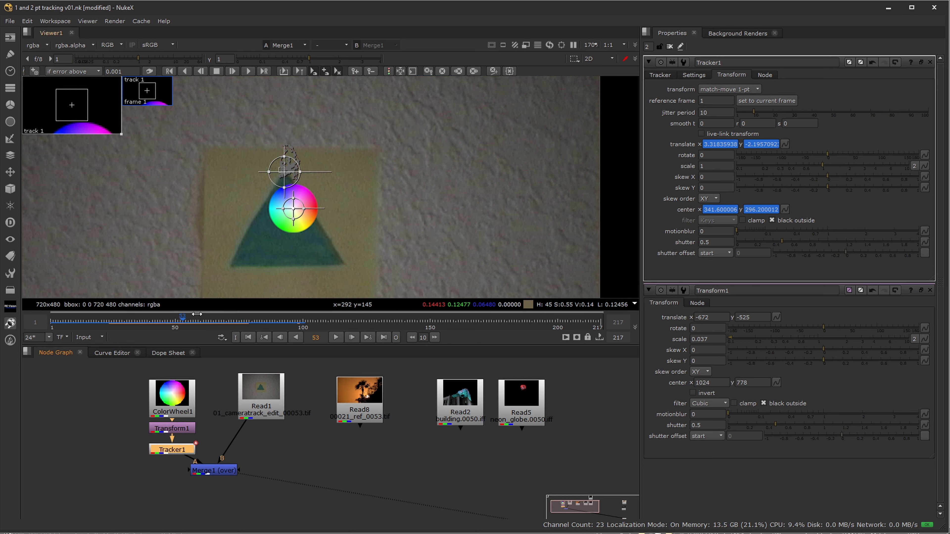
{"action": "key", "text": "d"}
{"action": "left_click_drag", "start_coordinate": [188, 322], "coordinate": [297, 329]}
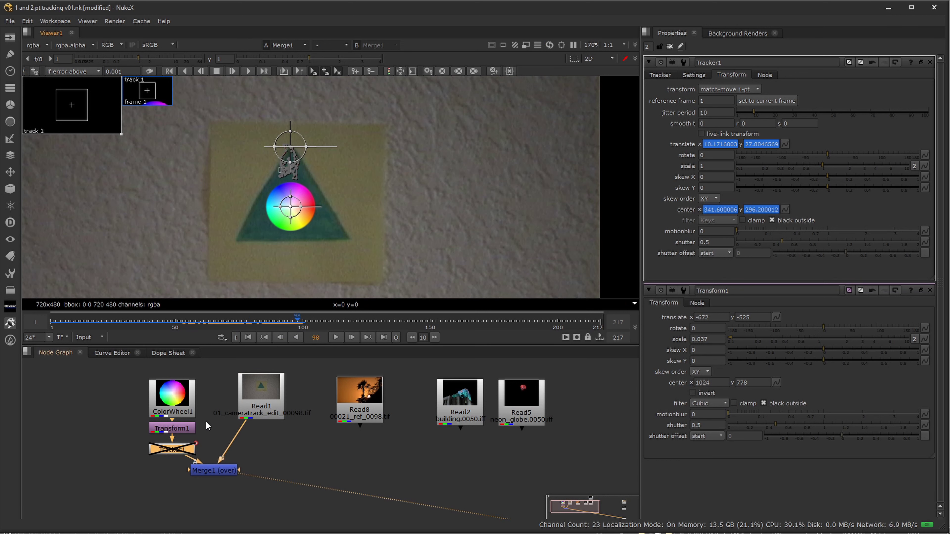
Set Tracker1's reference frame to the current frame, 98.
{"action": "left_click", "coordinate": [168, 429]}
{"action": "left_click", "coordinate": [177, 451]}
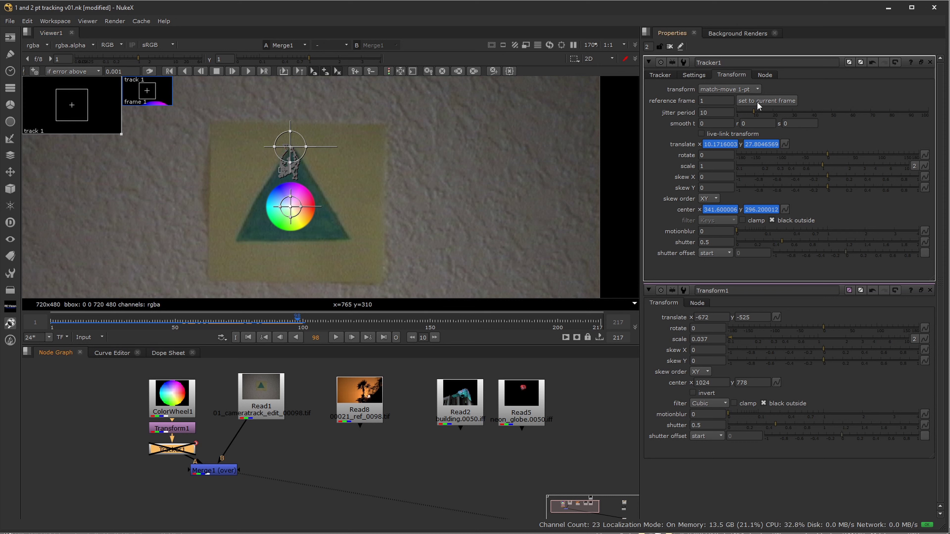
{"action": "left_click", "coordinate": [749, 105]}
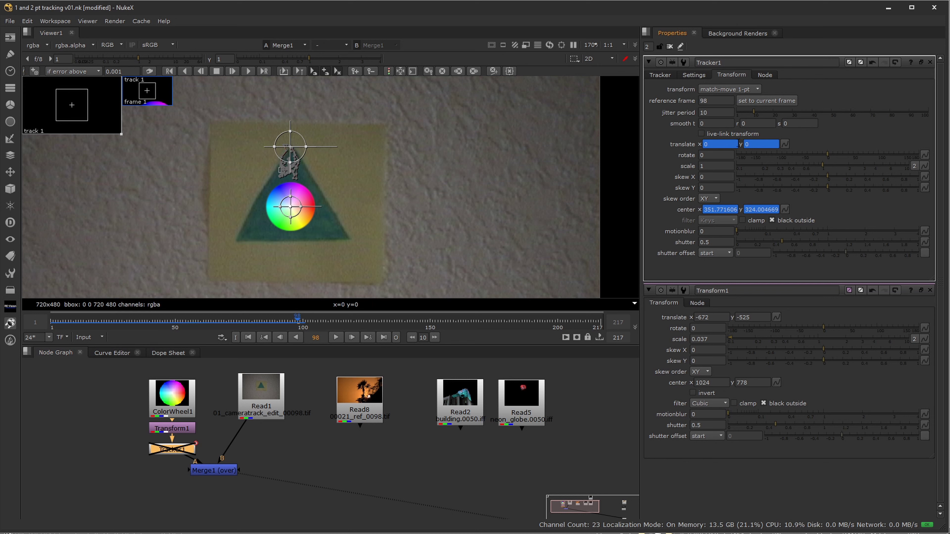
{"action": "key", "text": "ctrl+z"}
{"action": "left_click", "coordinate": [773, 101]}
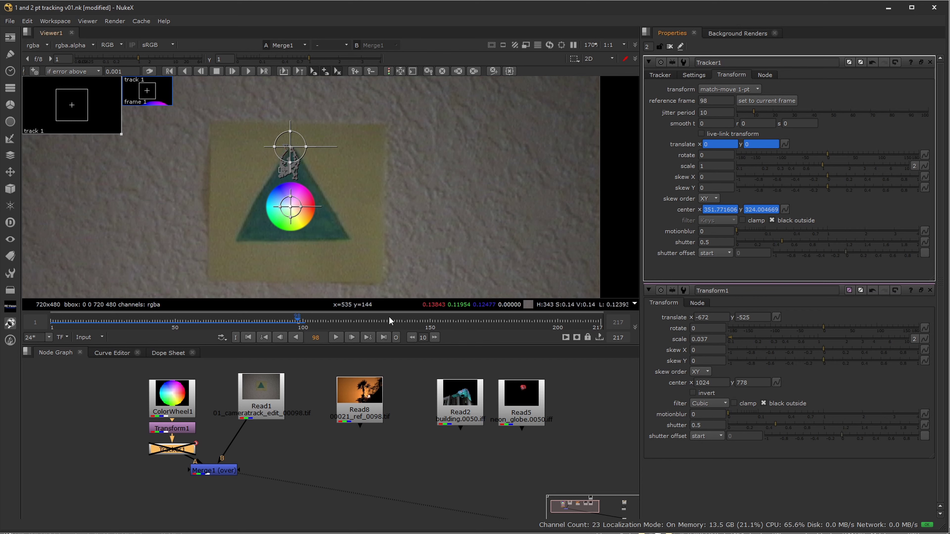
Scrub to frame 37 and re-enable Tracker1, toggling it to compare the wheel's position on the triangle.
{"action": "left_click_drag", "start_coordinate": [58, 328], "coordinate": [142, 324]}
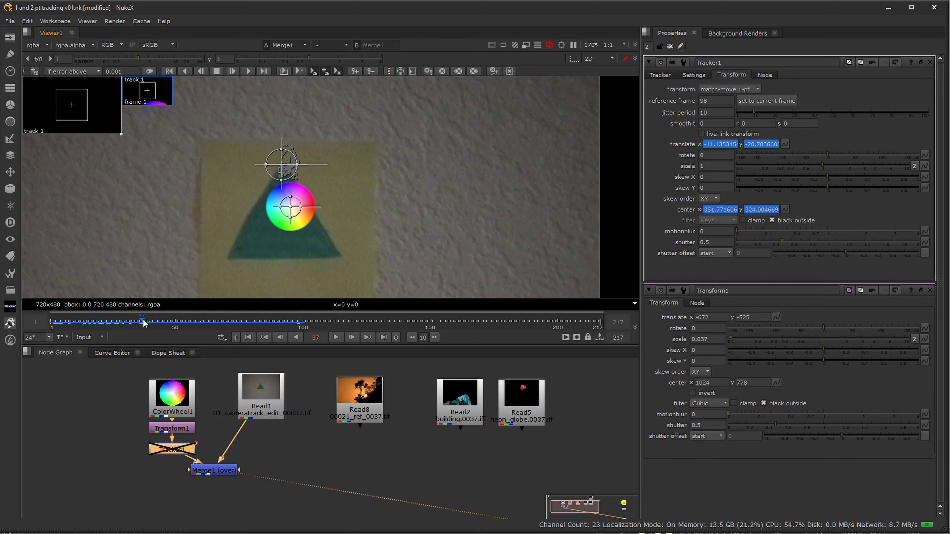
{"action": "left_click", "coordinate": [173, 450]}
{"action": "key", "text": "d"}
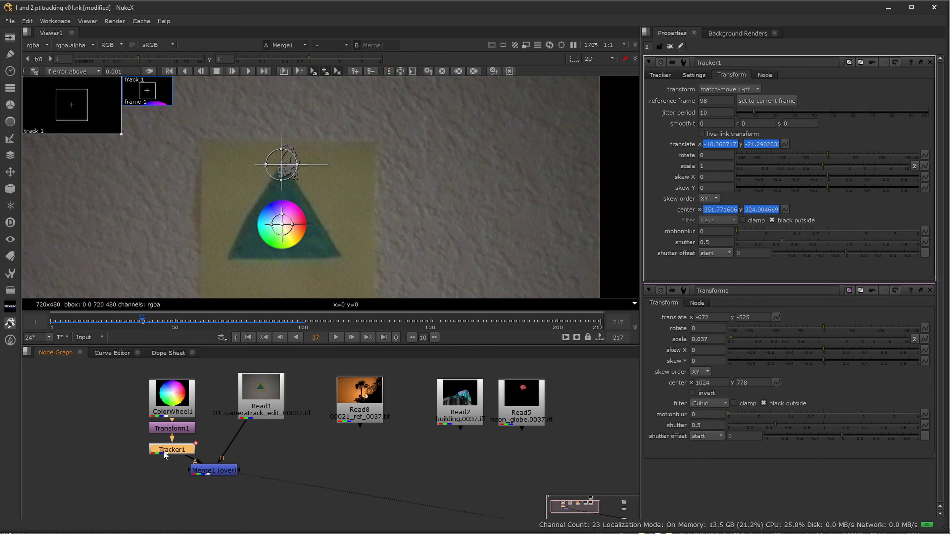
{"action": "key", "text": "d"}
{"action": "key", "text": "d"}
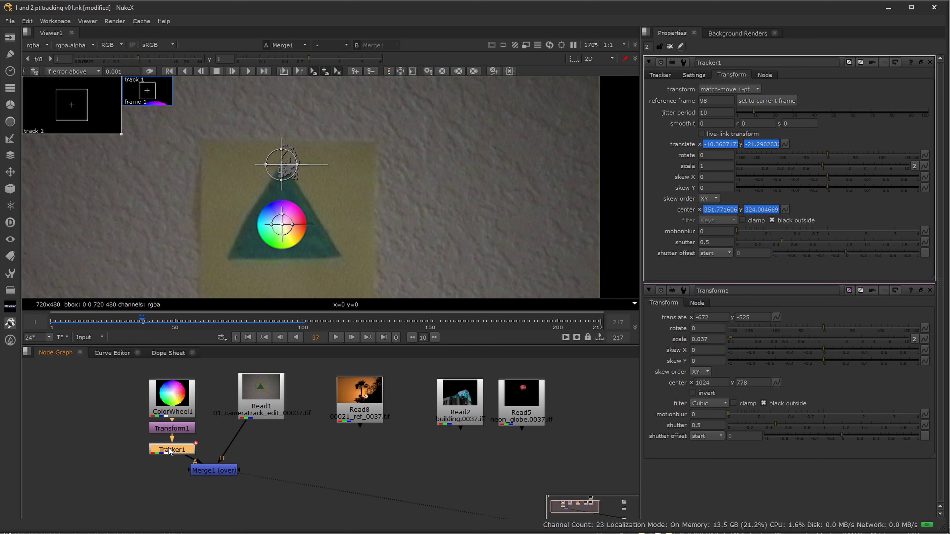
Close the open node properties and play the composite from frame 1, examining how the wheel follows the triangle.
{"action": "left_click", "coordinate": [50, 328]}
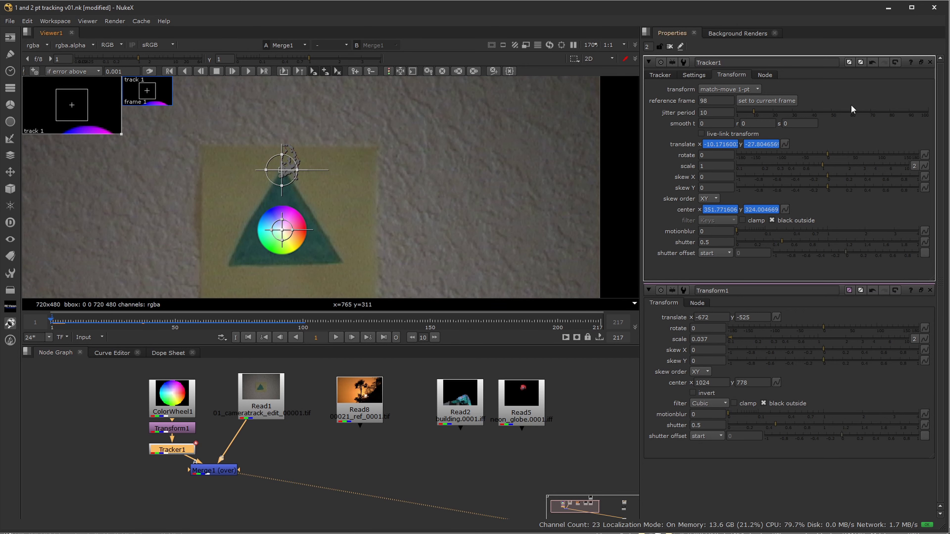
{"action": "left_click", "coordinate": [930, 63]}
{"action": "left_click", "coordinate": [930, 63]}
{"action": "left_click", "coordinate": [335, 338]}
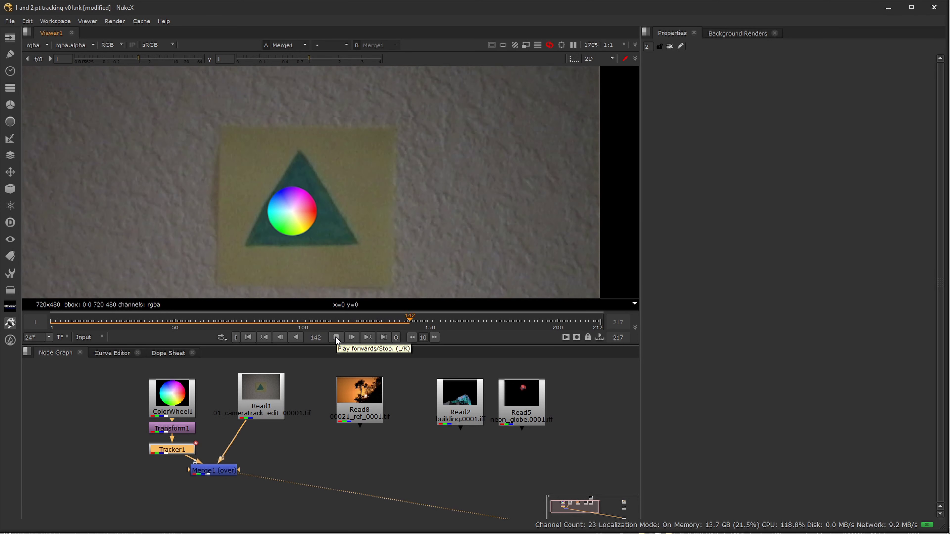
{"action": "left_click", "coordinate": [336, 339]}
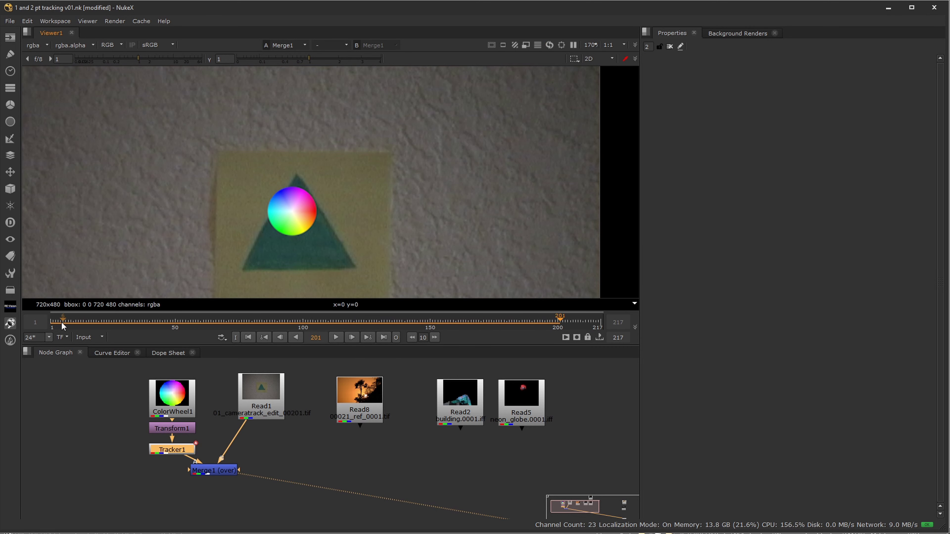
{"action": "left_click", "coordinate": [53, 324]}
{"action": "left_click", "coordinate": [336, 338]}
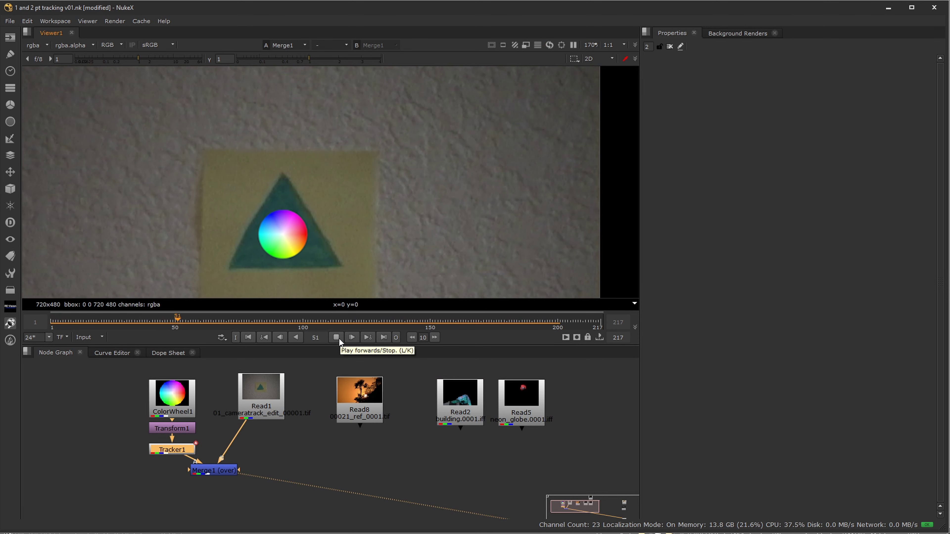
{"action": "left_click", "coordinate": [336, 338]}
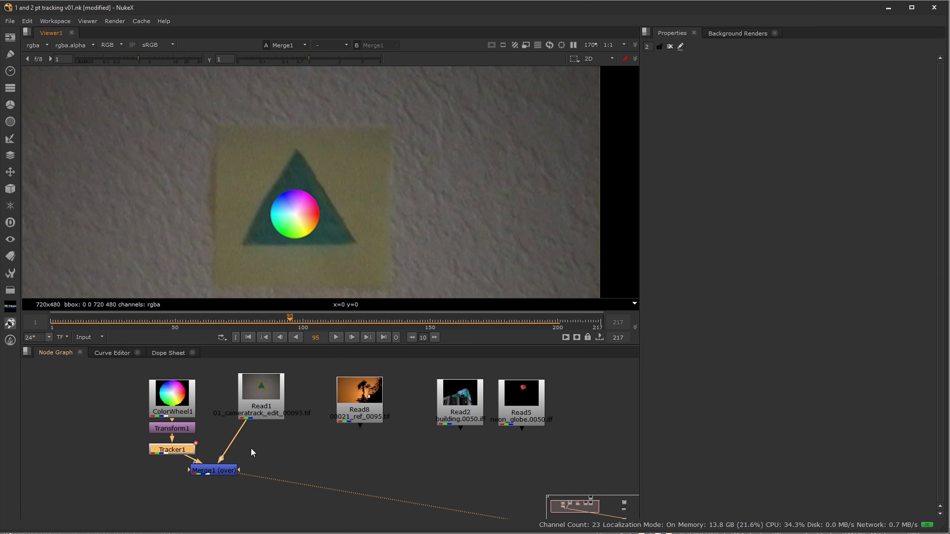
Move Merge1 lower in the Node Graph and show the Read8 palm tree footage in the viewer.
{"action": "middle_click_drag", "start_coordinate": [402, 484], "coordinate": [330, 467]}
{"action": "left_click_drag", "start_coordinate": [159, 456], "coordinate": [141, 505]}
{"action": "left_click", "coordinate": [298, 389]}
{"action": "key", "text": "1"}
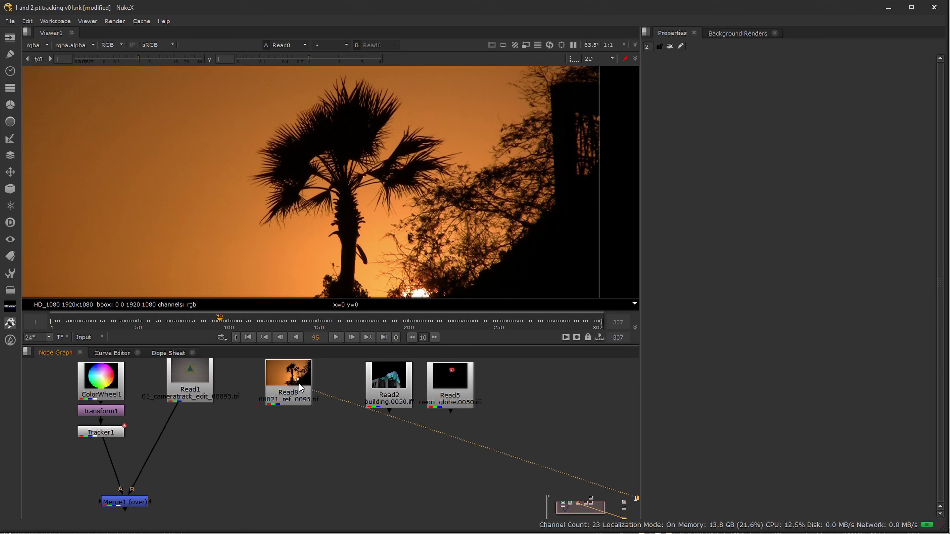
Play the Read8 footage with the palm tree in view to examine its camera motion.
{"action": "scroll", "coordinate": [442, 194], "scroll_direction": "down", "scroll_amount": 2}
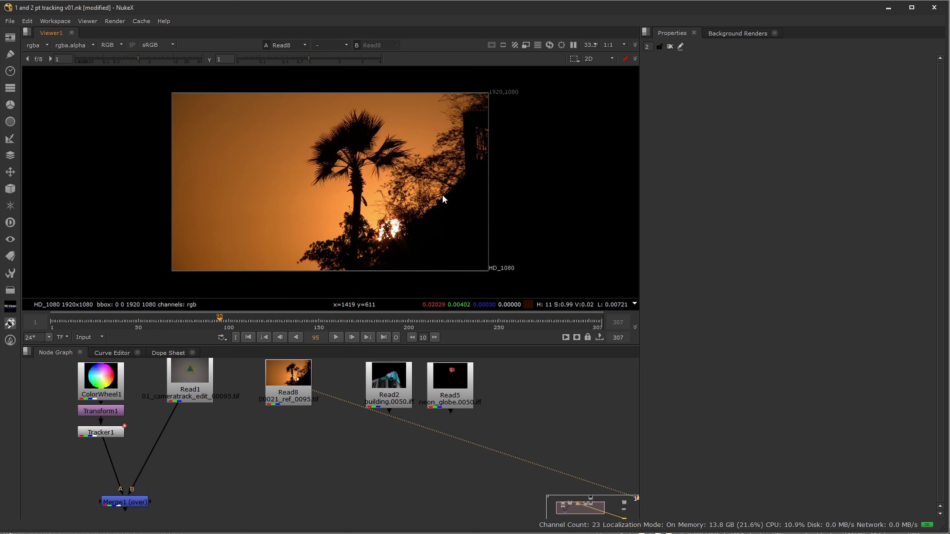
{"action": "scroll", "coordinate": [400, 212], "scroll_direction": "up", "scroll_amount": 1}
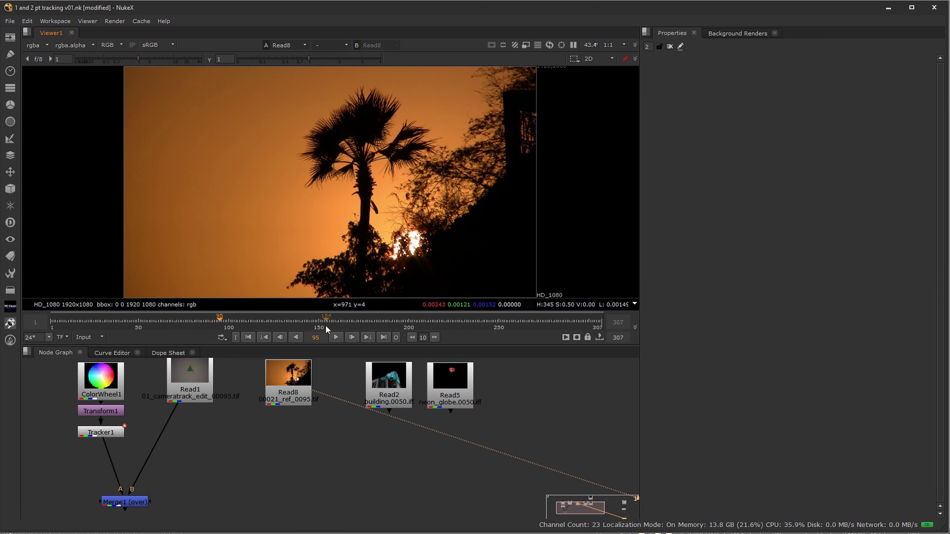
{"action": "left_click", "coordinate": [334, 336]}
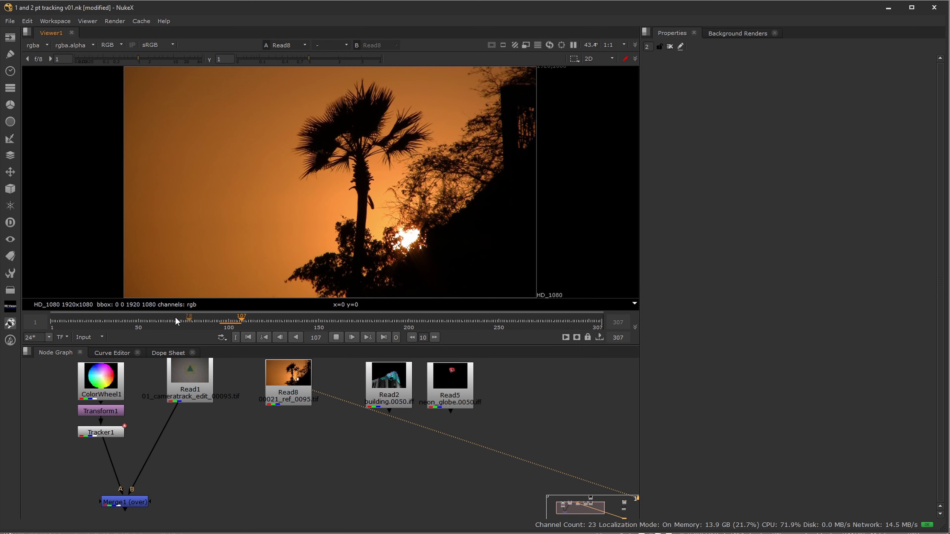
Replay the Read8 footage from frame 1 to examine its camera shake, and stop at frame 151.
{"action": "left_click", "coordinate": [248, 337]}
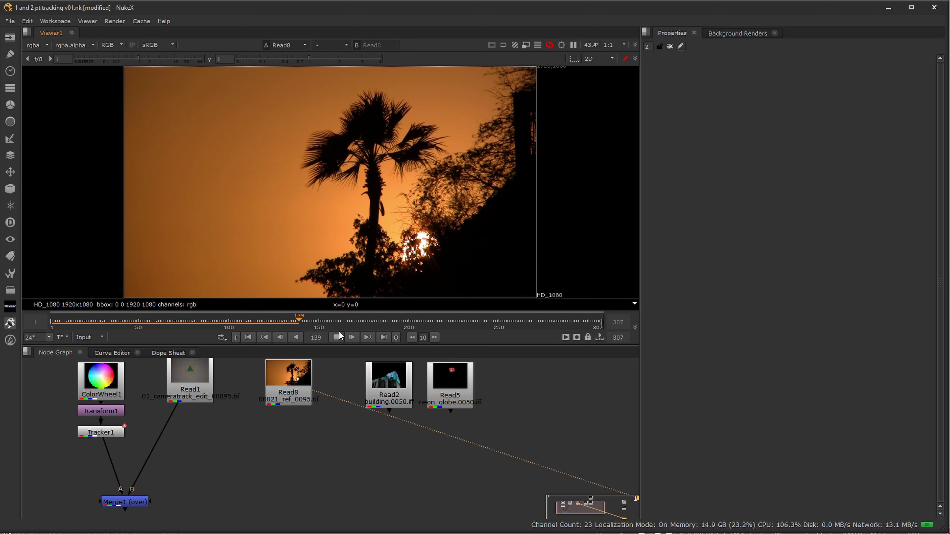
{"action": "left_click", "coordinate": [336, 337]}
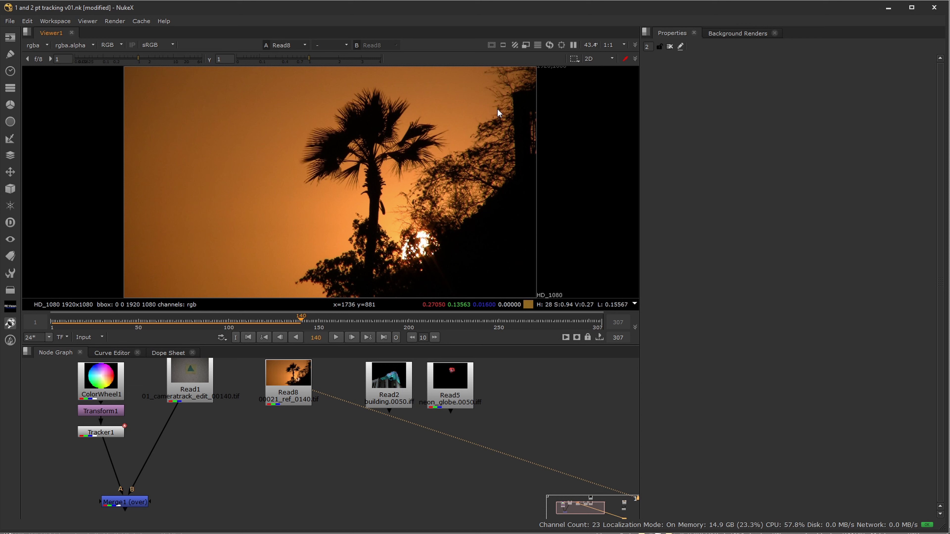
{"action": "left_click", "coordinate": [335, 338]}
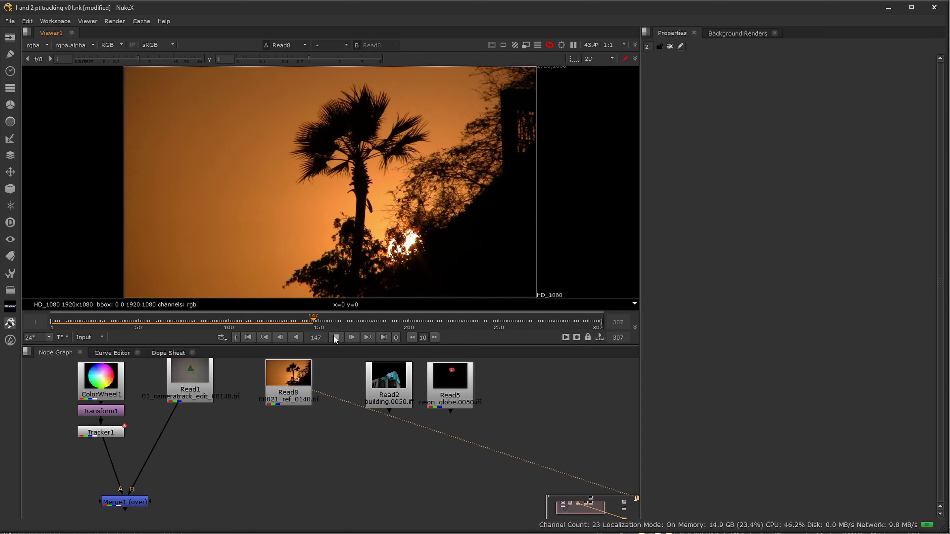
{"action": "left_click", "coordinate": [335, 338]}
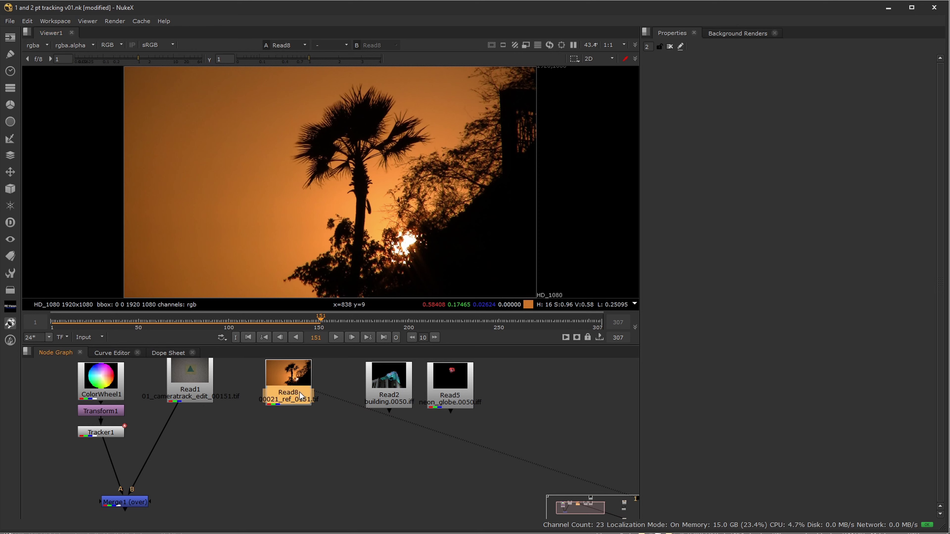
Add a Tracker node below Read8 and create one track in it.
{"action": "key", "text": "Tab"}
{"action": "type", "text": "track"}
{"action": "key", "text": "Return"}
{"action": "left_click", "coordinate": [691, 234]}
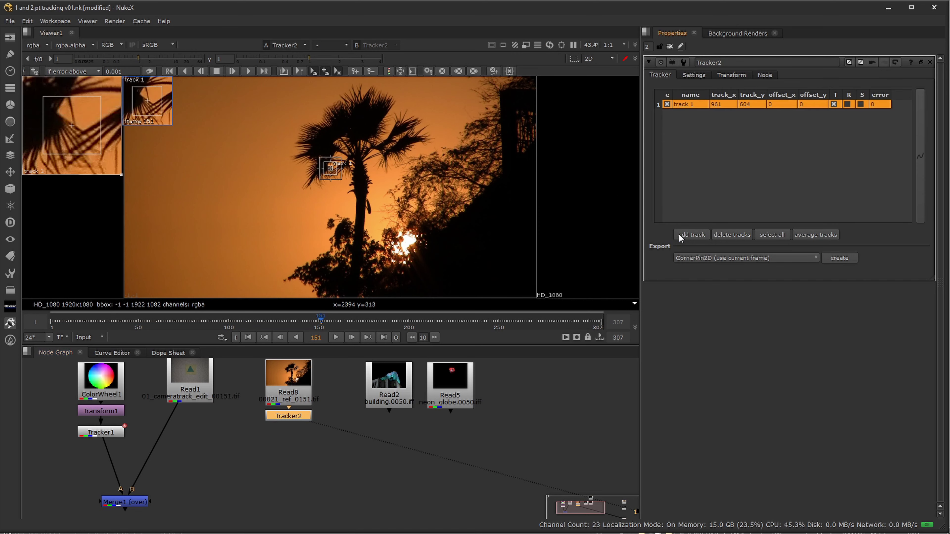
Place track 1 on the small stub of the palm trunk, tighten its pattern box and enlarge its search box.
{"action": "left_click_drag", "start_coordinate": [331, 170], "coordinate": [348, 192]}
{"action": "scroll", "coordinate": [349, 196], "scroll_direction": "up", "scroll_amount": 5}
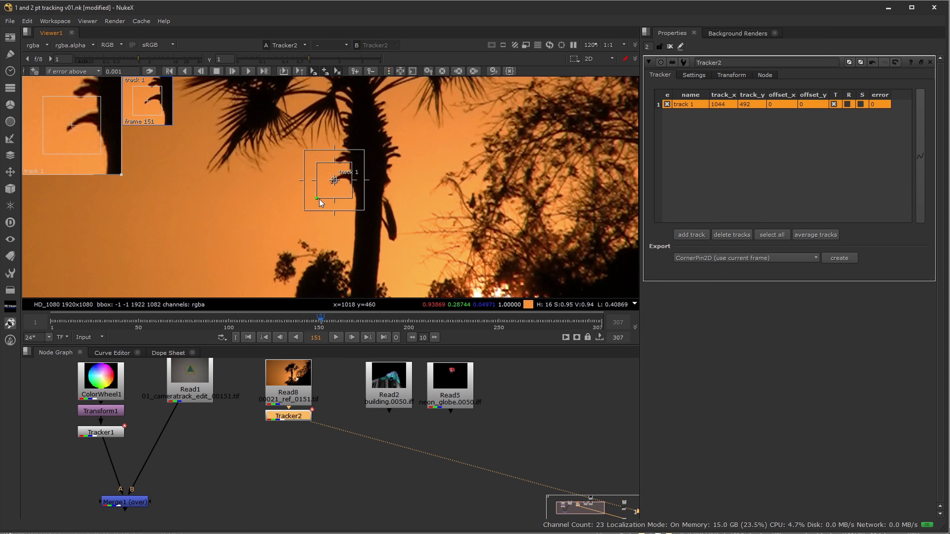
{"action": "mouse_move", "coordinate": [319, 199]}
{"action": "left_mouse_down"}
{"action": "mouse_move", "coordinate": [337, 182]}
{"action": "mouse_move", "coordinate": [305, 212]}
{"action": "left_mouse_up"}
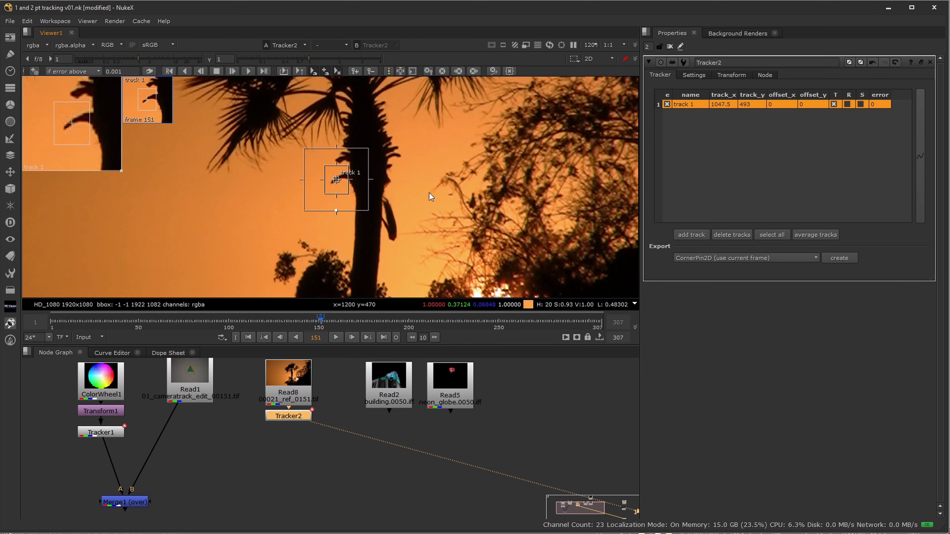
{"action": "scroll", "coordinate": [433, 192], "scroll_direction": "down", "scroll_amount": 5}
{"action": "middle_click_drag", "start_coordinate": [461, 191], "coordinate": [397, 197]}
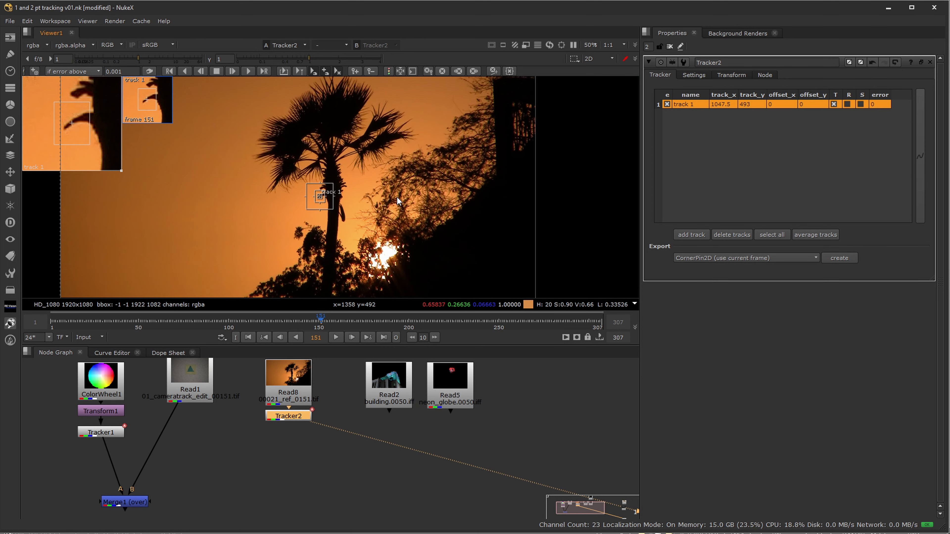
{"action": "scroll", "coordinate": [397, 197], "scroll_direction": "down", "scroll_amount": 1}
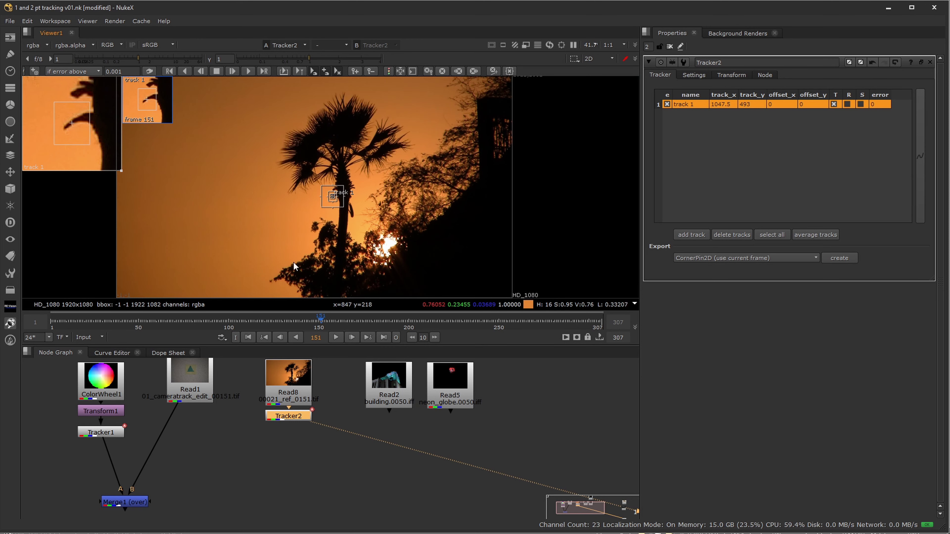
Track the stub backward from frame 151 to frame 1, and forward from frame 149 to the end of the clip.
{"action": "left_click", "coordinate": [184, 72]}
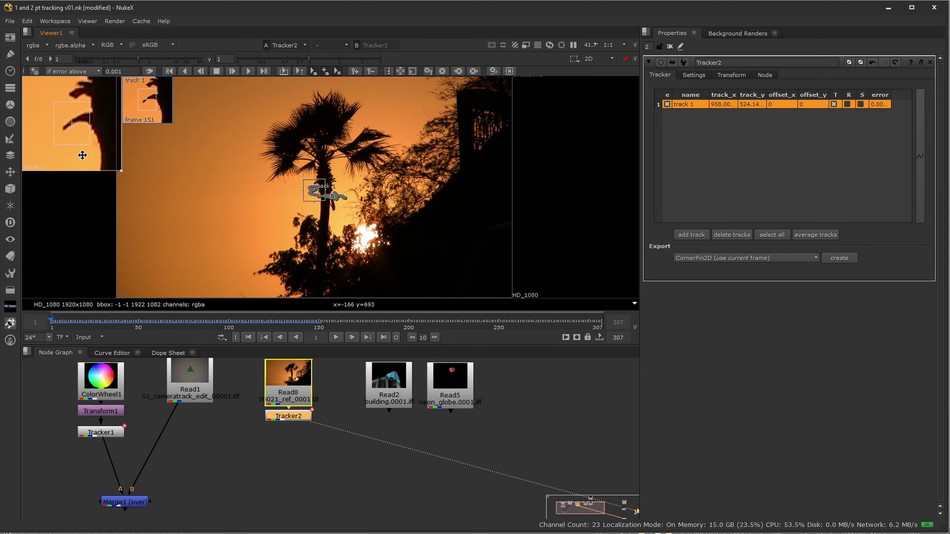
{"action": "left_click", "coordinate": [316, 322]}
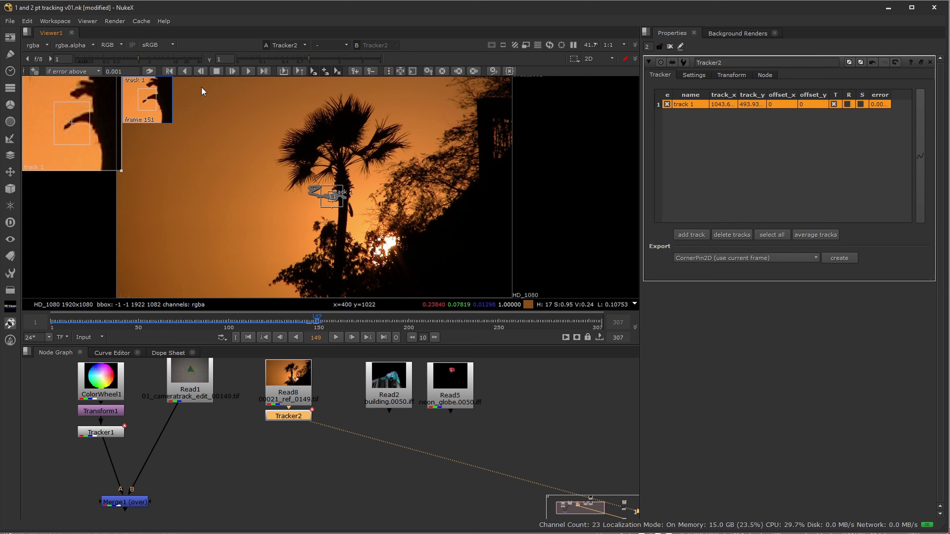
{"action": "left_click", "coordinate": [248, 71]}
{"action": "left_click", "coordinate": [248, 71]}
{"action": "left_click", "coordinate": [247, 71]}
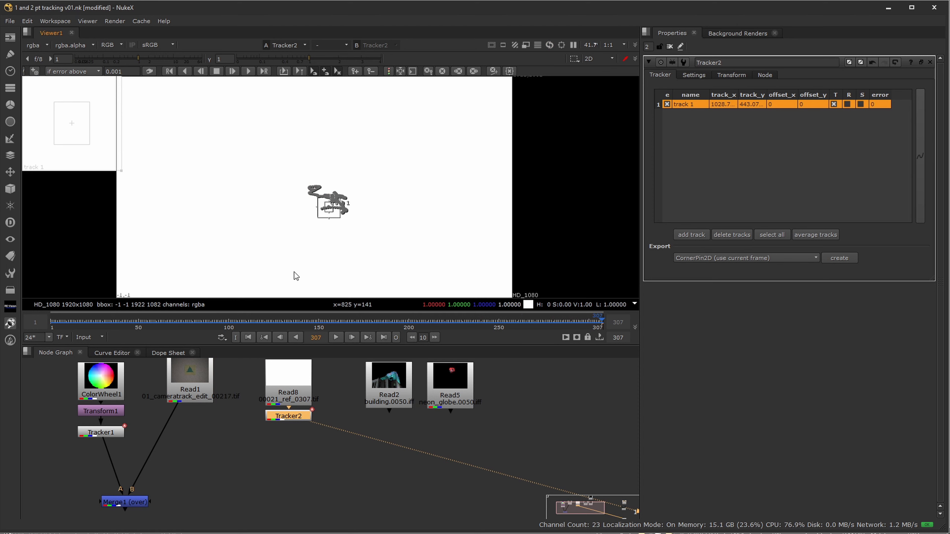
{"action": "left_click", "coordinate": [523, 321]}
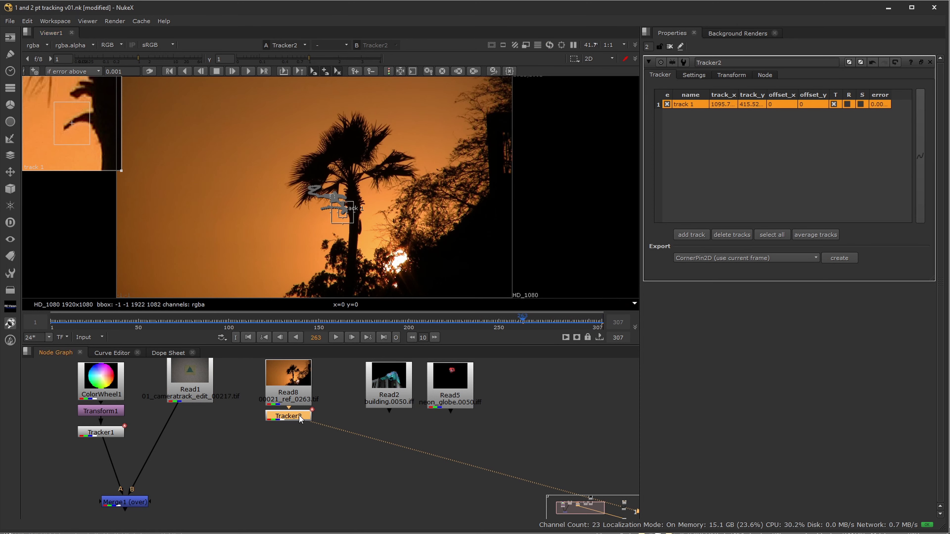
Set Tracker2's transform to stabilize 1-pt and close its properties.
{"action": "left_click", "coordinate": [731, 75]}
{"action": "left_click", "coordinate": [712, 90]}
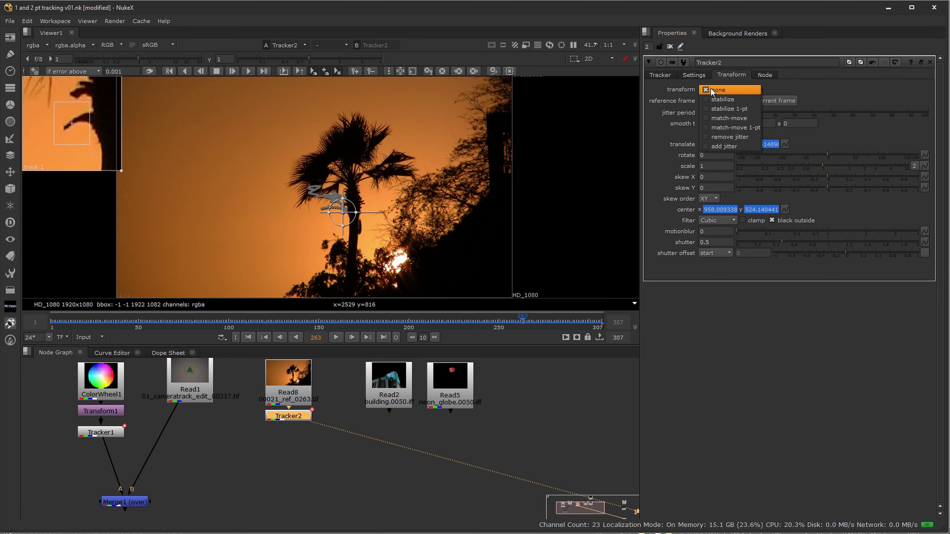
{"action": "left_click", "coordinate": [729, 109]}
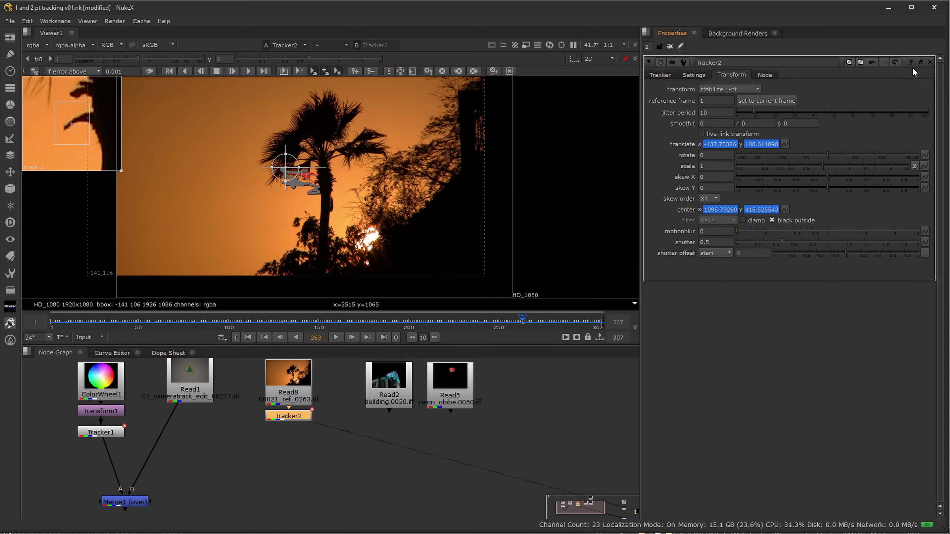
{"action": "left_click", "coordinate": [929, 63]}
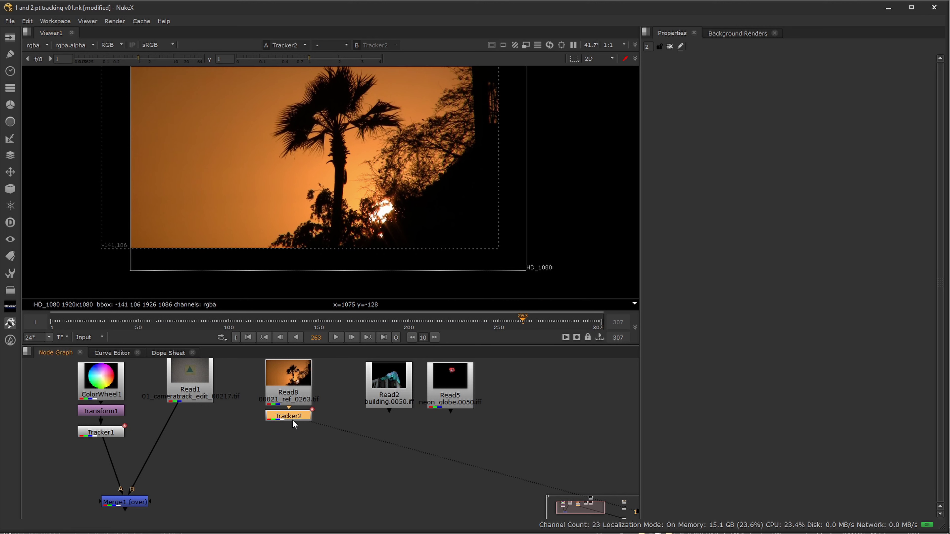
Insert a Transform between Read8 and Tracker2 and translate the image to about x 134, y -106 to recenter it.
{"action": "left_click_drag", "start_coordinate": [293, 430], "coordinate": [294, 434]}
{"action": "left_click", "coordinate": [291, 392]}
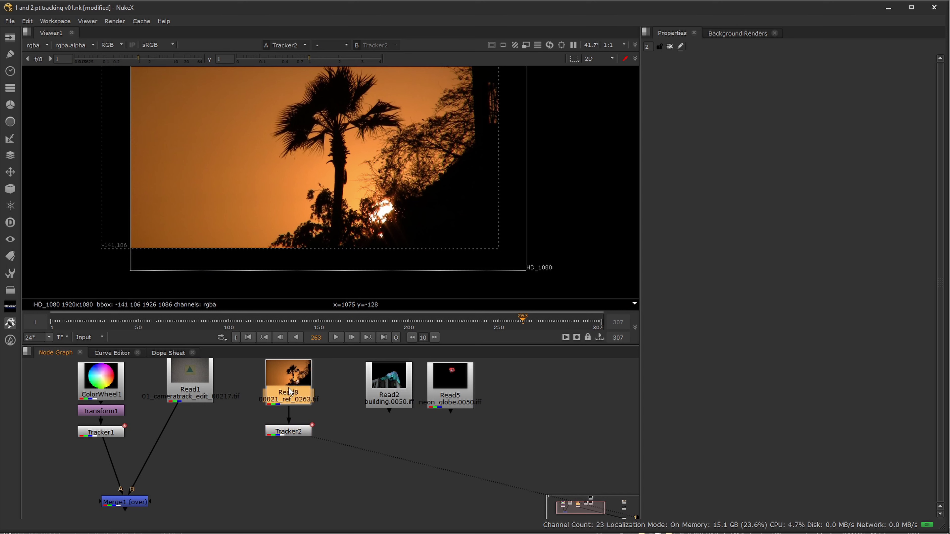
{"action": "key", "text": "t"}
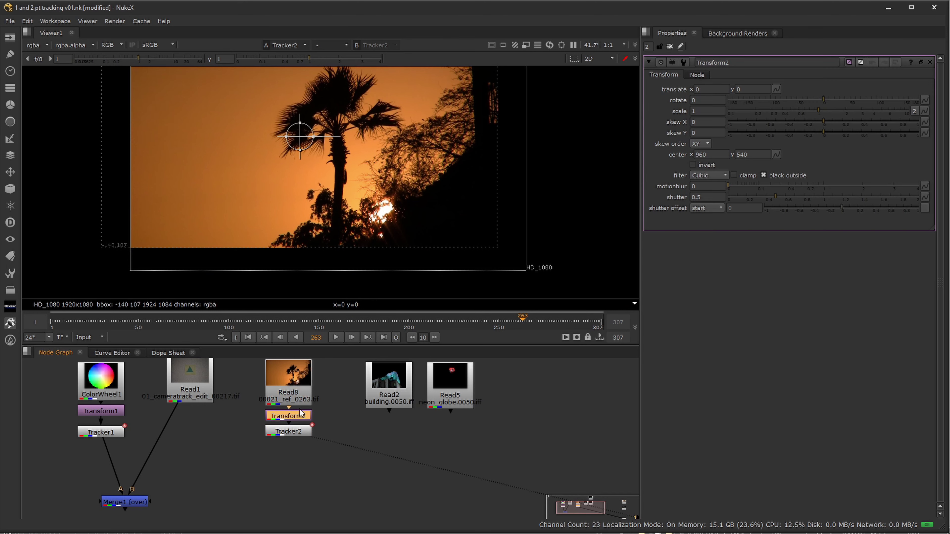
{"action": "left_click_drag", "start_coordinate": [302, 133], "coordinate": [334, 157]}
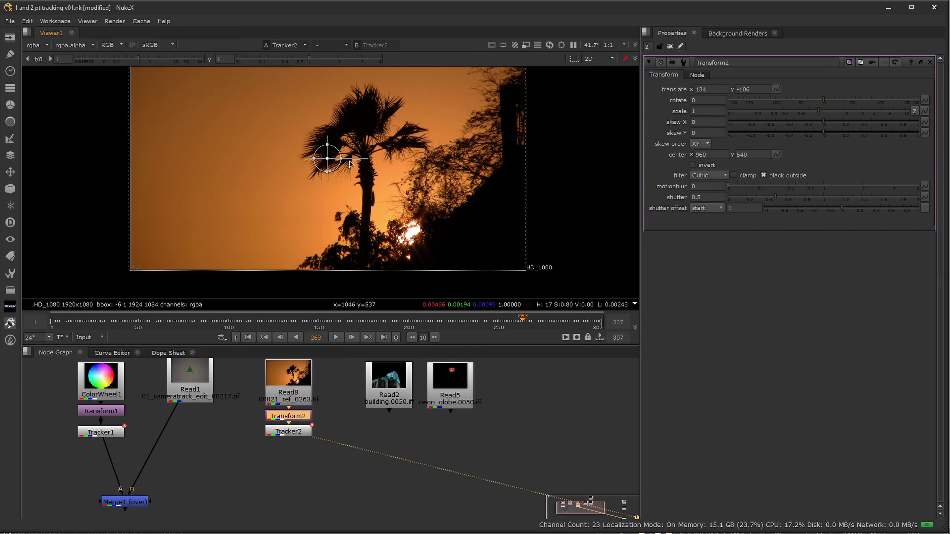
{"action": "middle_click_drag", "start_coordinate": [457, 160], "coordinate": [460, 173]}
{"action": "left_click", "coordinate": [930, 62]}
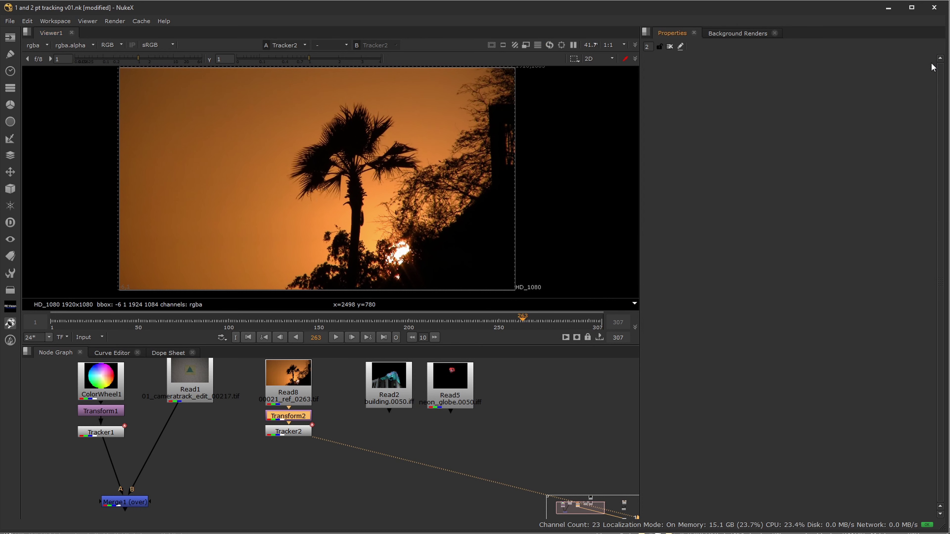
Play the stabilized palm footage and replay its early frames to examine the moving frame edges, stopping at frame 95.
{"action": "left_click", "coordinate": [272, 443]}
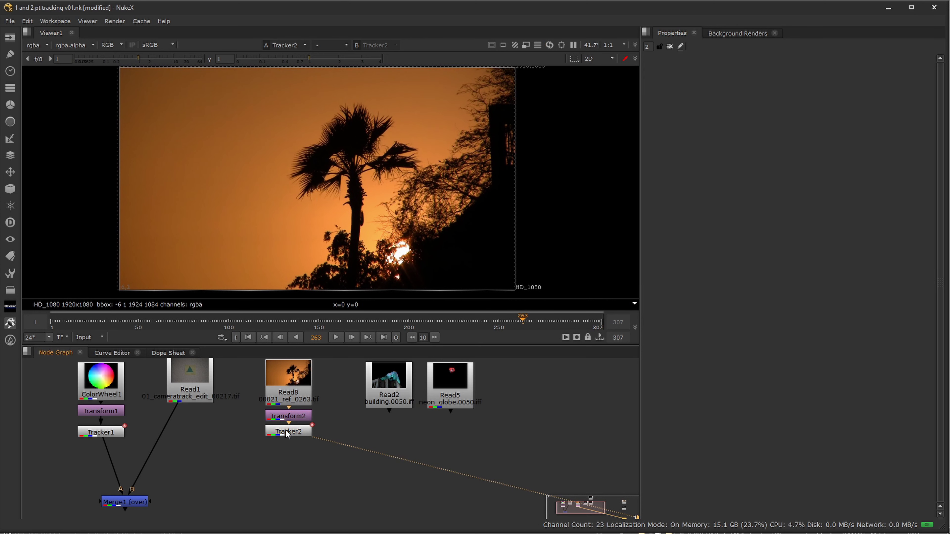
{"action": "left_click", "coordinate": [335, 337]}
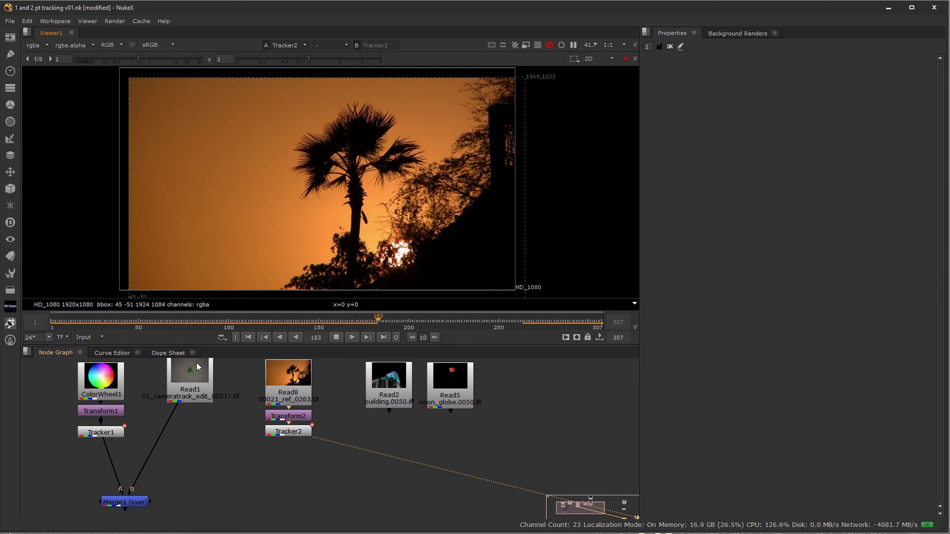
{"action": "left_click", "coordinate": [71, 322]}
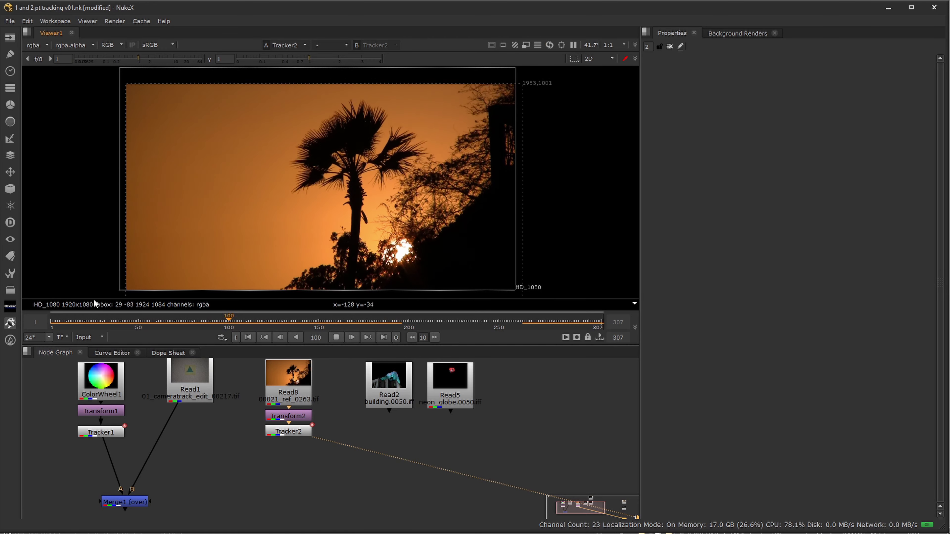
{"action": "left_click", "coordinate": [101, 318]}
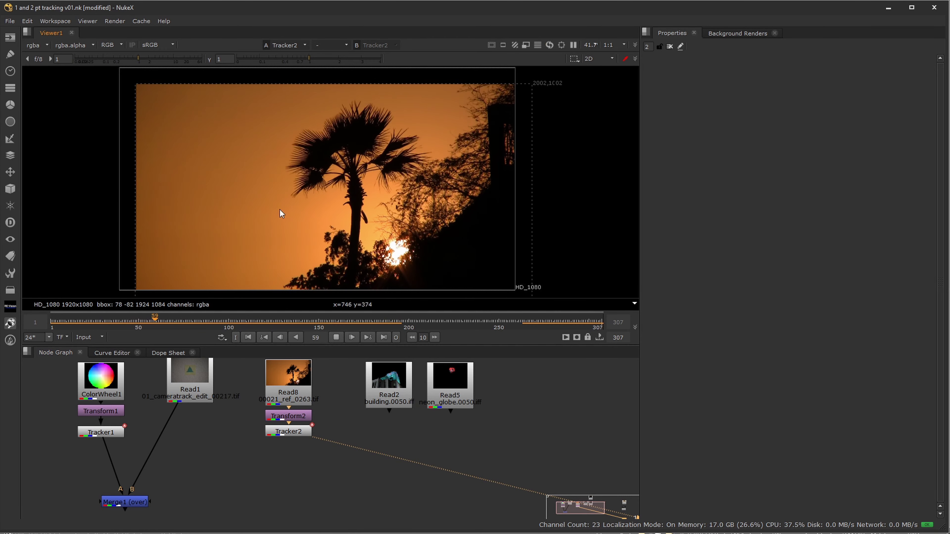
{"action": "left_click", "coordinate": [142, 321]}
{"action": "left_click", "coordinate": [335, 337]}
Add a Transform after Tracker2, scale the image to 1.2 to cover the black edges, and play the result.
{"action": "left_click", "coordinate": [300, 431]}
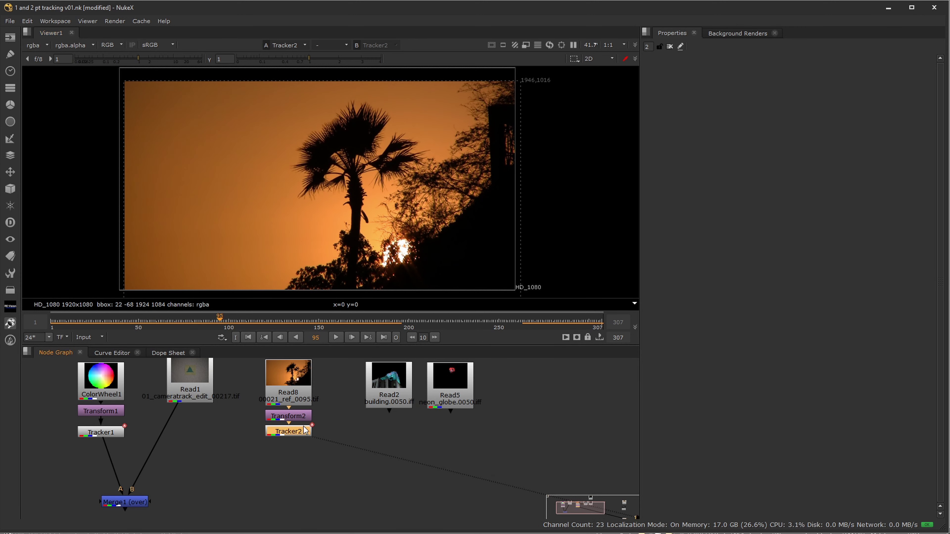
{"action": "key", "text": "t"}
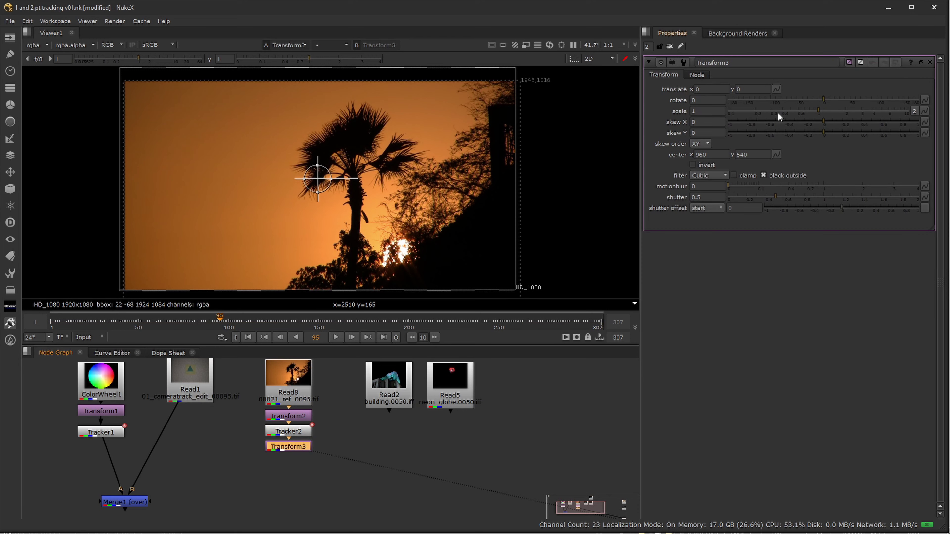
{"action": "left_click_drag", "start_coordinate": [817, 110], "coordinate": [825, 111]}
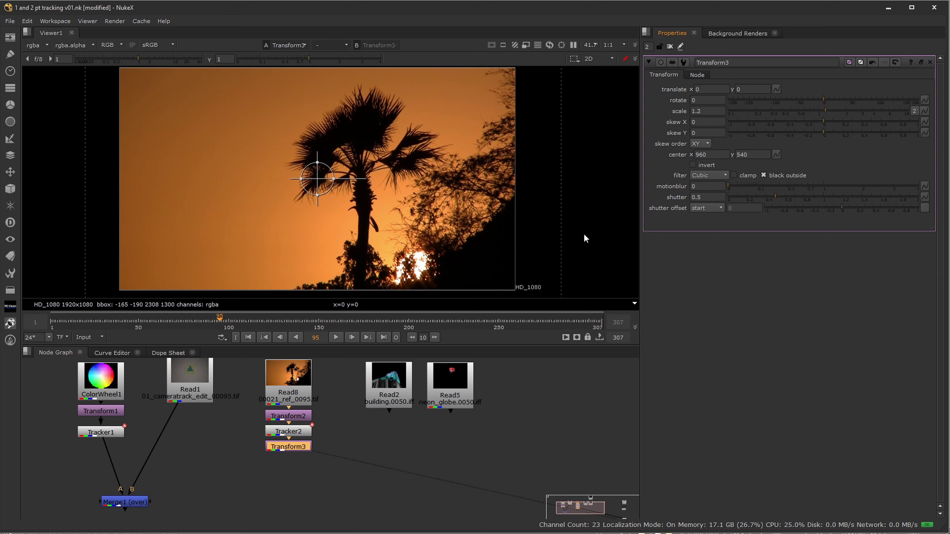
{"action": "left_click", "coordinate": [337, 337]}
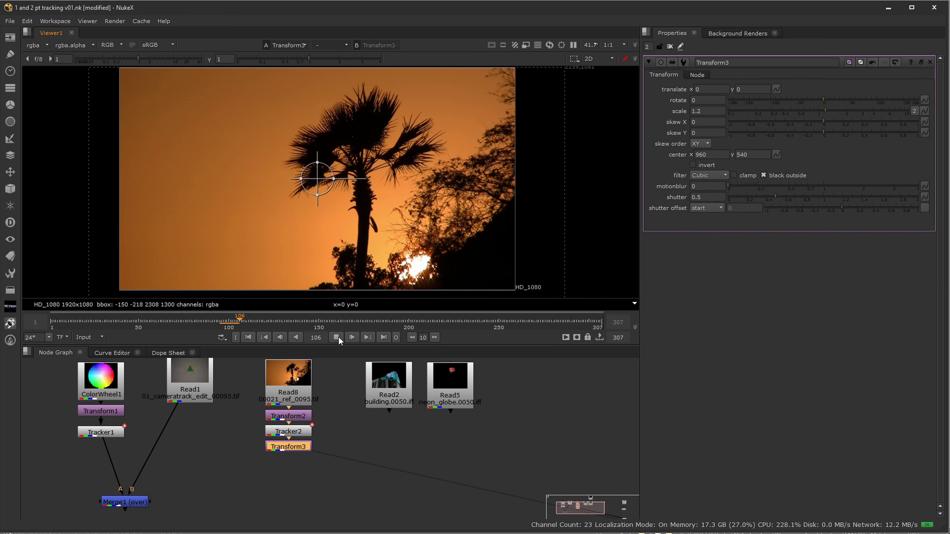
{"action": "left_click", "coordinate": [338, 337]}
View the Read2 building, the Read4 building composite and the Read5 neon globe in turn to compare the clips.
{"action": "middle_click_drag", "start_coordinate": [473, 448], "coordinate": [424, 447]}
{"action": "left_click_drag", "start_coordinate": [423, 445], "coordinate": [351, 392]}
{"action": "left_click", "coordinate": [373, 435]}
{"action": "middle_click_drag", "start_coordinate": [312, 393], "coordinate": [296, 446]}
{"action": "left_click", "coordinate": [329, 398]}
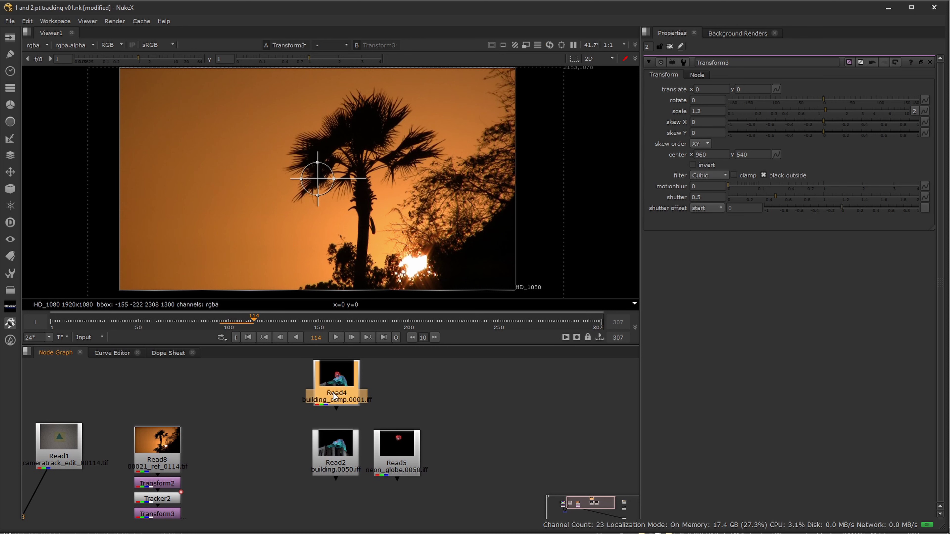
{"action": "left_click", "coordinate": [346, 438]}
{"action": "key", "text": "1"}
{"action": "left_click", "coordinate": [344, 422]}
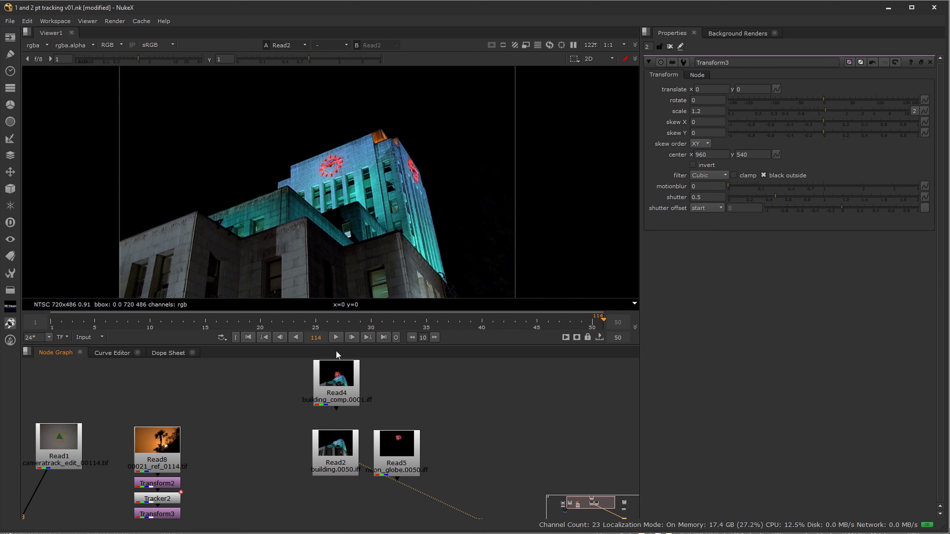
{"action": "key", "text": "2"}
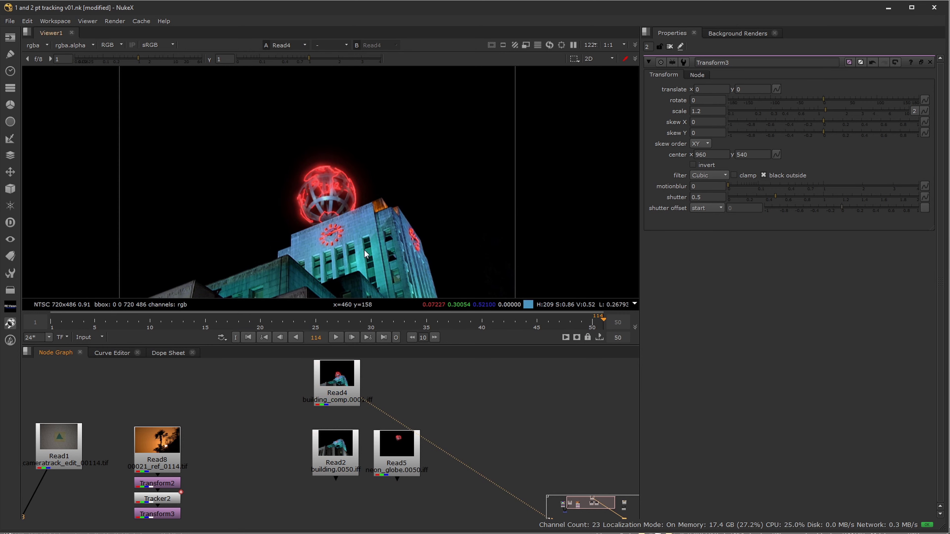
{"action": "left_click", "coordinate": [397, 446]}
{"action": "key", "text": "2"}
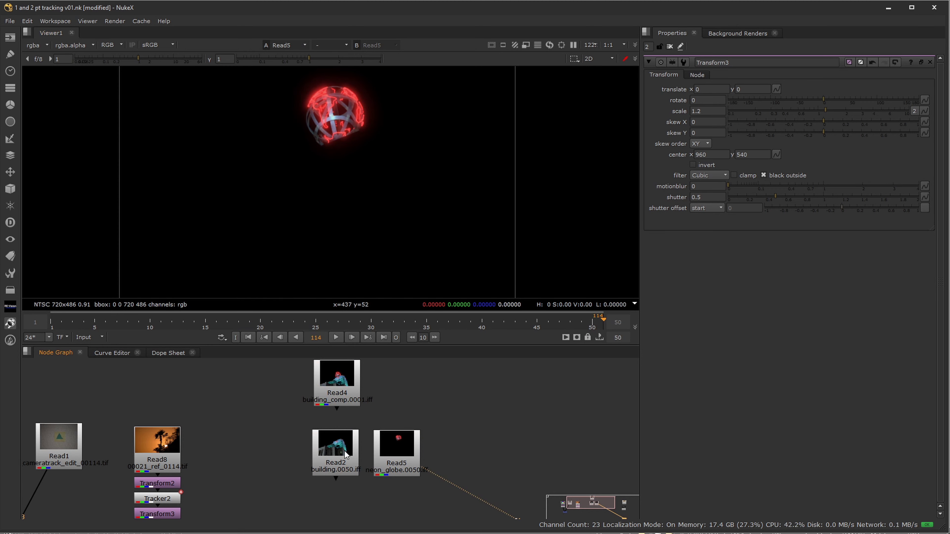
Play the Read2 building footage and switch the viewer to the Read5 neon globe to examine how each clip moves.
{"action": "key", "text": "1"}
{"action": "left_click", "coordinate": [337, 389]}
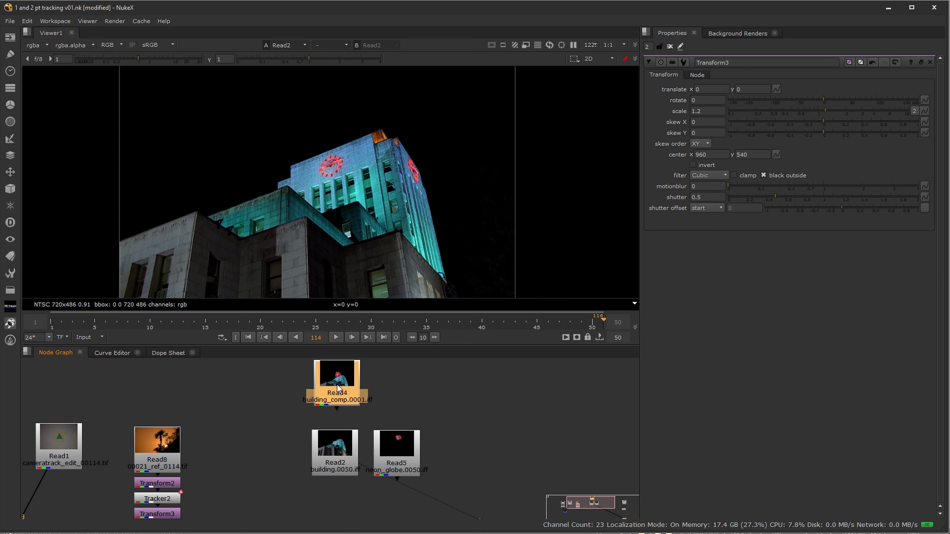
{"action": "left_click", "coordinate": [335, 337]}
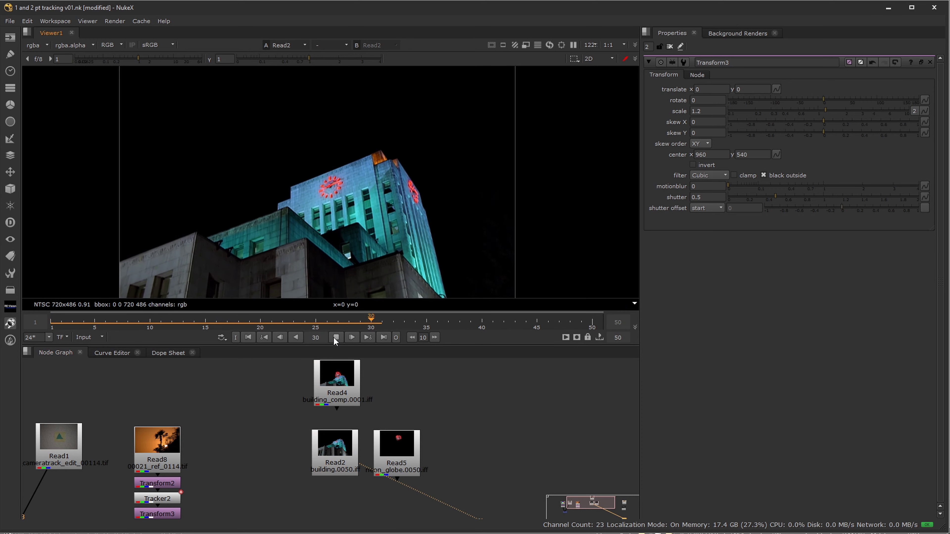
{"action": "left_click", "coordinate": [398, 441]}
{"action": "key", "text": "1"}
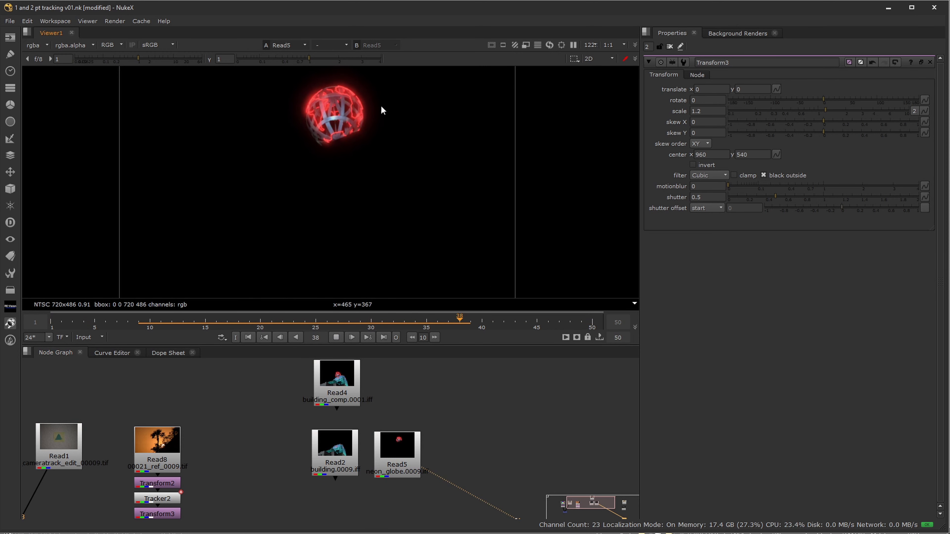
Stop playback, view the Read2 building and compare its red, green and blue channels around the clock face.
{"action": "left_click", "coordinate": [336, 338]}
{"action": "left_click", "coordinate": [336, 441]}
{"action": "key", "text": "1"}
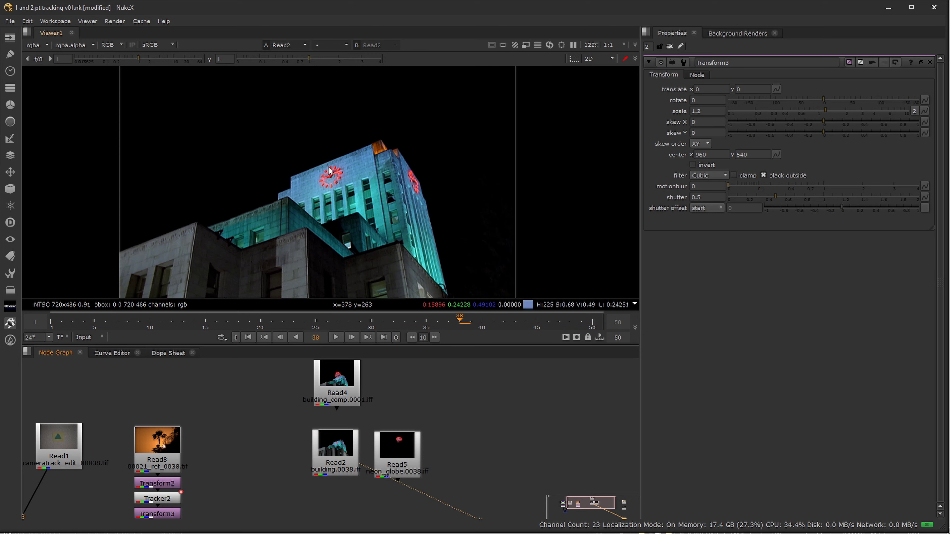
{"action": "scroll", "coordinate": [332, 181], "scroll_direction": "up", "scroll_amount": 5}
{"action": "scroll", "coordinate": [339, 195], "scroll_direction": "down", "scroll_amount": 3}
{"action": "key", "text": "y"}
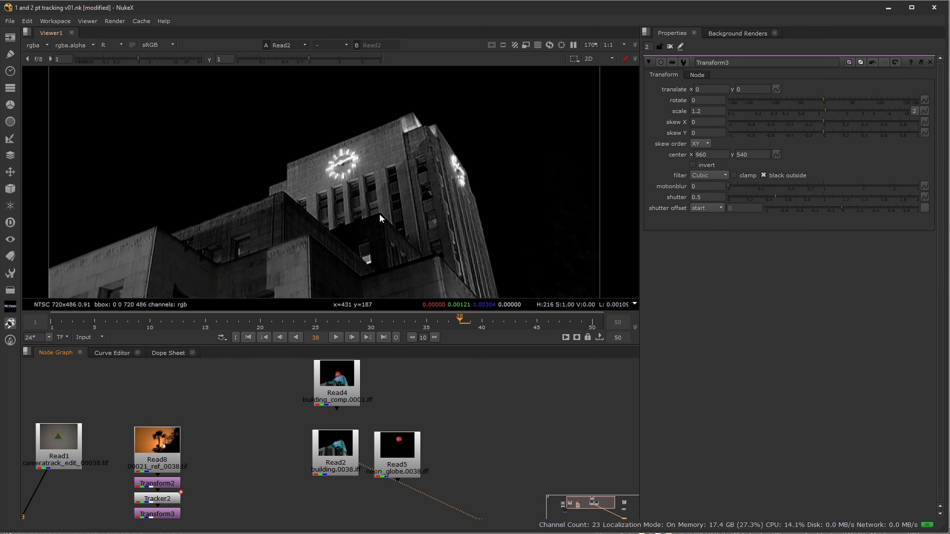
{"action": "key", "text": "g"}
{"action": "key", "text": "b"}
{"action": "key", "text": "r"}
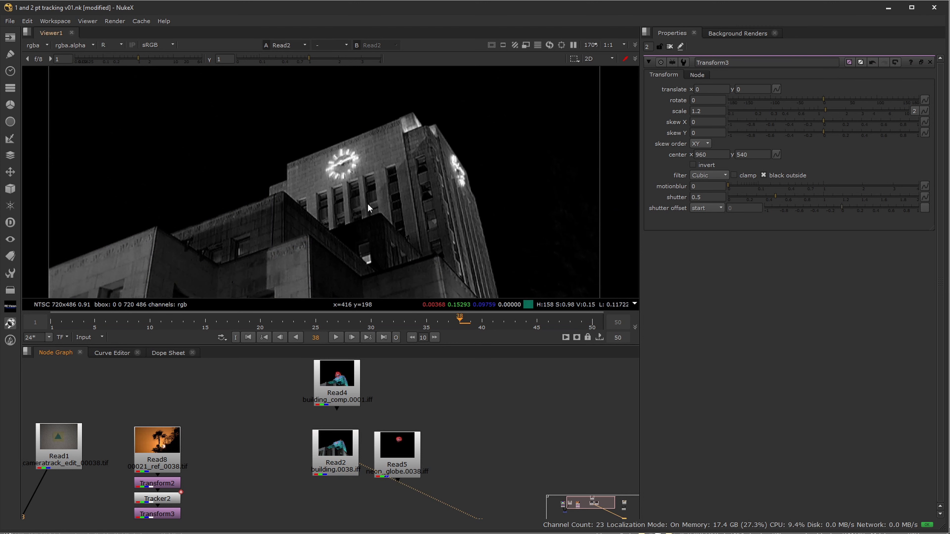
{"action": "scroll", "coordinate": [351, 194], "scroll_direction": "up", "scroll_amount": 3}
{"action": "scroll", "coordinate": [354, 204], "scroll_direction": "up", "scroll_amount": 2}
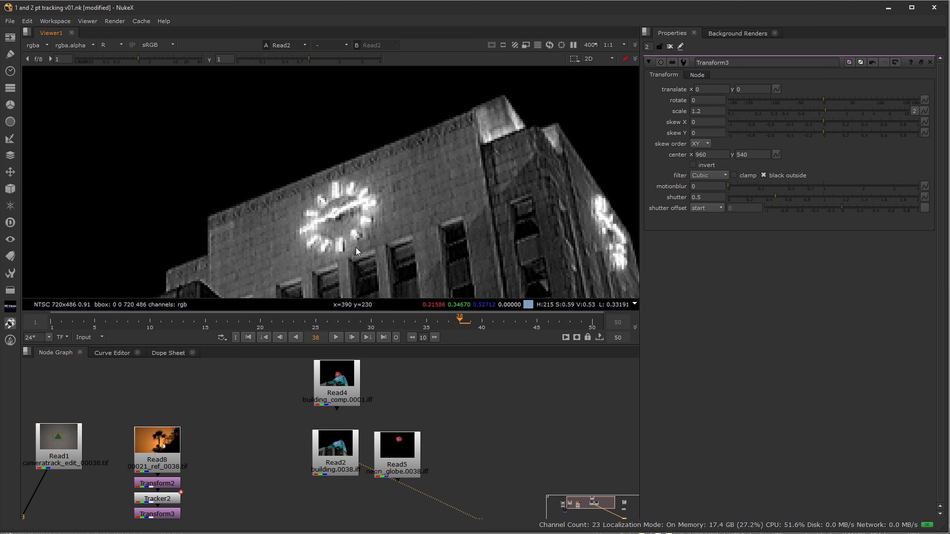
{"action": "scroll", "coordinate": [375, 212], "scroll_direction": "down", "scroll_amount": 3}
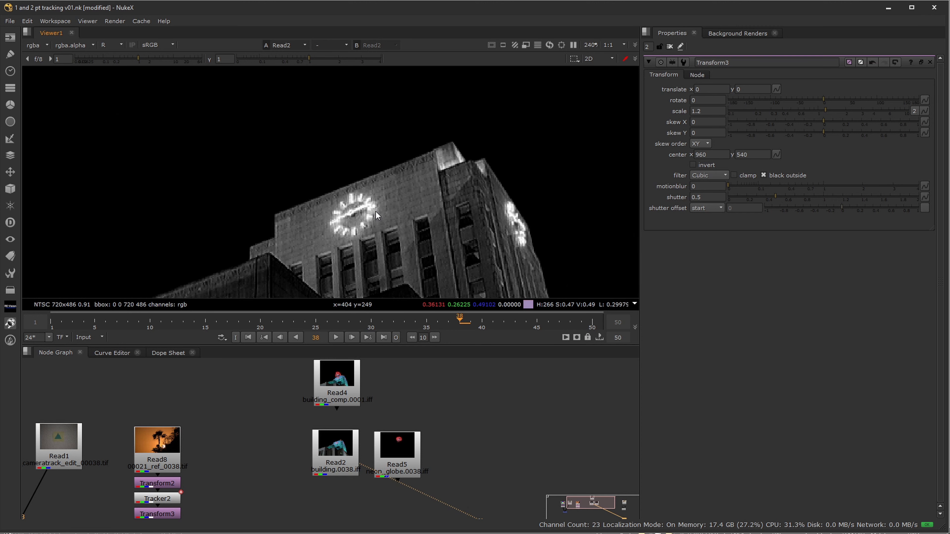
{"action": "key", "text": "r"}
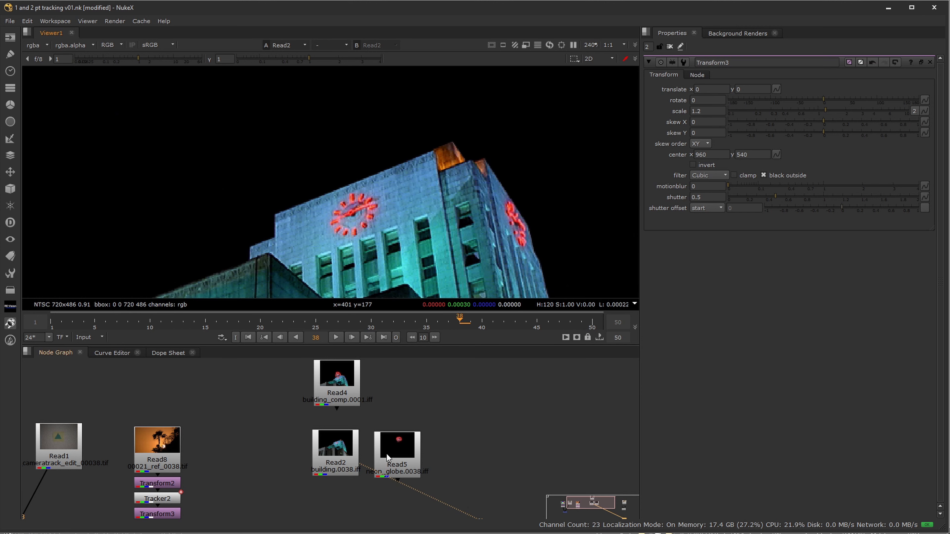
Move Read5 away from Read2 and add a Shuffle after Read2 that routes the red channel into red, green, blue and alpha.
{"action": "left_click_drag", "start_coordinate": [397, 459], "coordinate": [467, 451]}
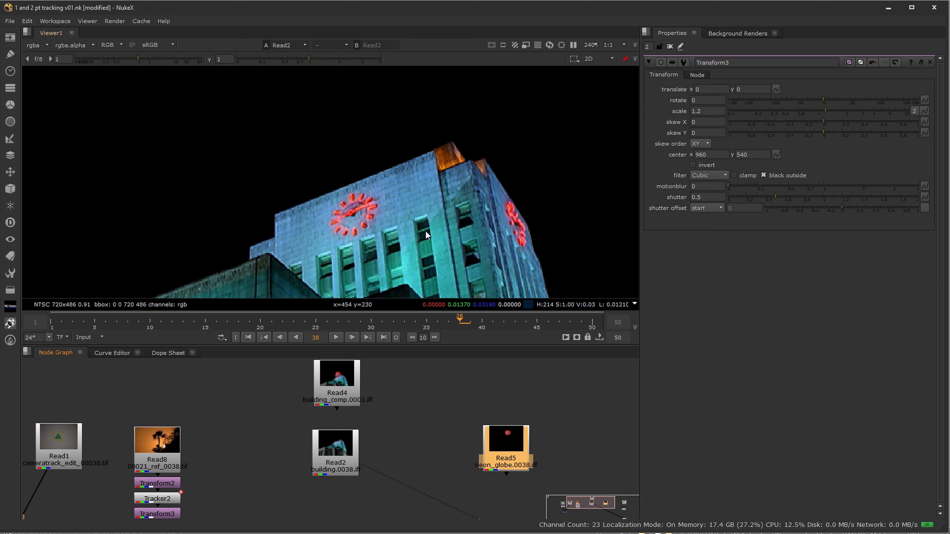
{"action": "left_click", "coordinate": [336, 456]}
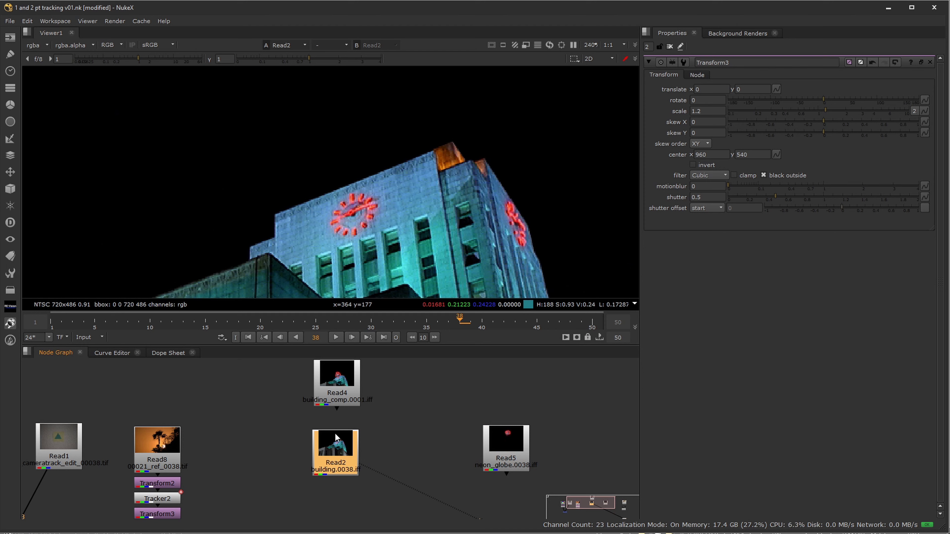
{"action": "key", "text": "Tab"}
{"action": "type", "text": "shuffle"}
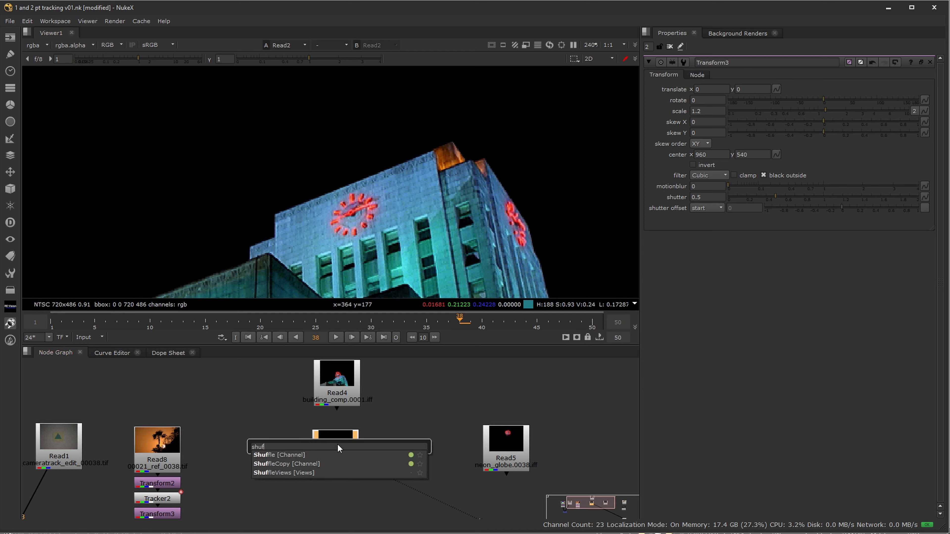
{"action": "key", "text": "Return"}
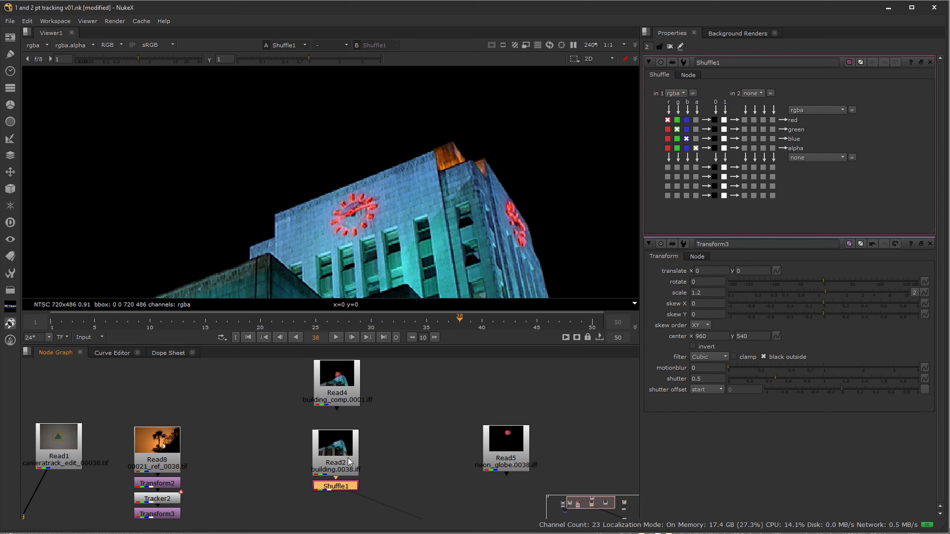
{"action": "left_click", "coordinate": [667, 129]}
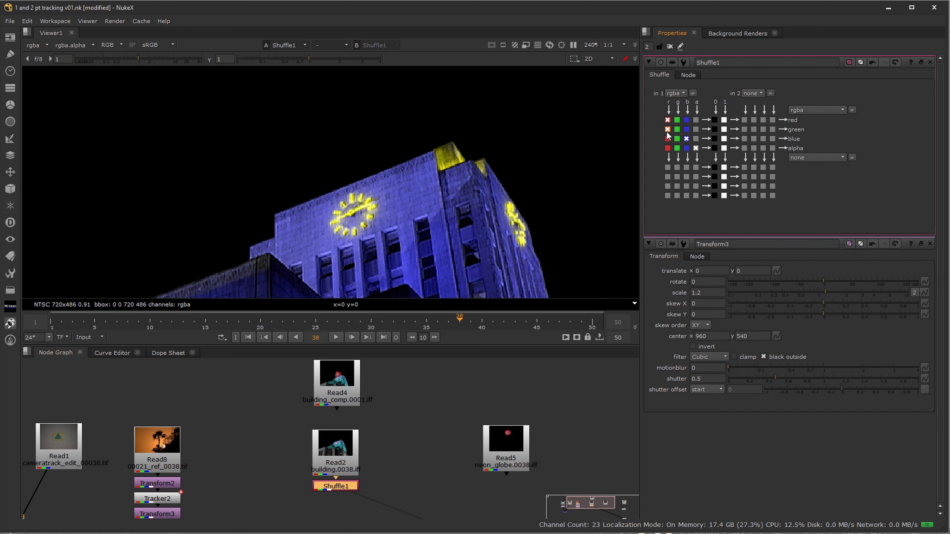
{"action": "left_click", "coordinate": [667, 139]}
{"action": "left_click", "coordinate": [667, 148]}
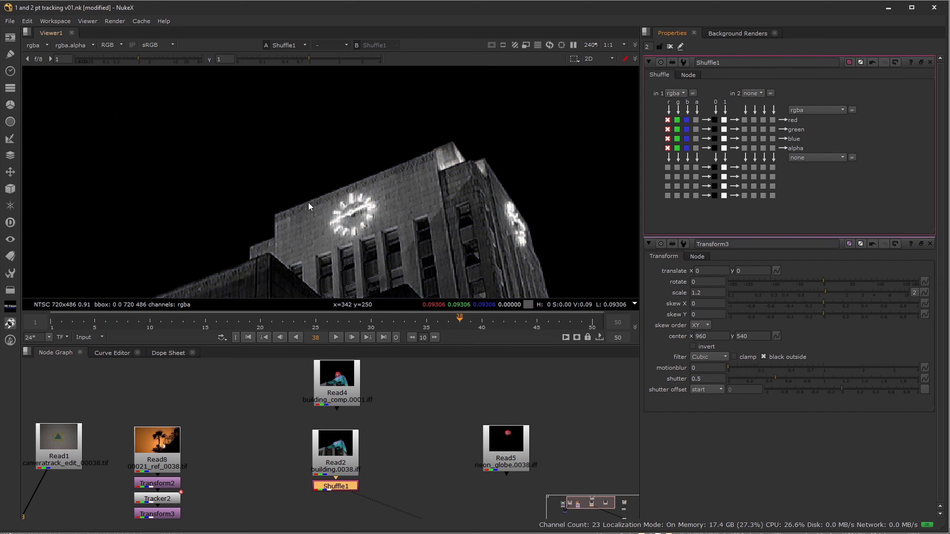
Move Read5 slightly closer to the building branch and add a Tracker after Shuffle1.
{"action": "middle_click_drag", "start_coordinate": [478, 421], "coordinate": [477, 389]}
{"action": "left_click", "coordinate": [500, 408]}
{"action": "left_click_drag", "start_coordinate": [499, 404], "coordinate": [470, 406]}
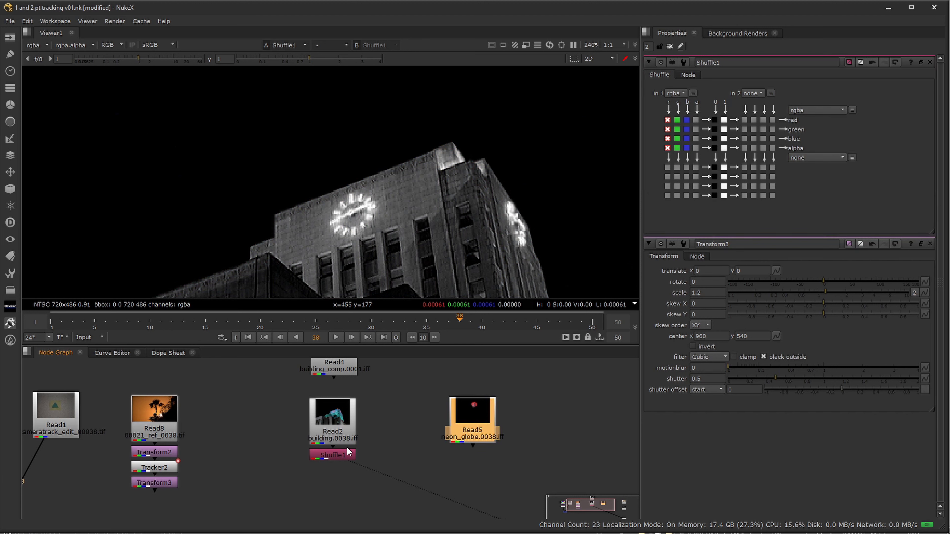
{"action": "left_click", "coordinate": [347, 455]}
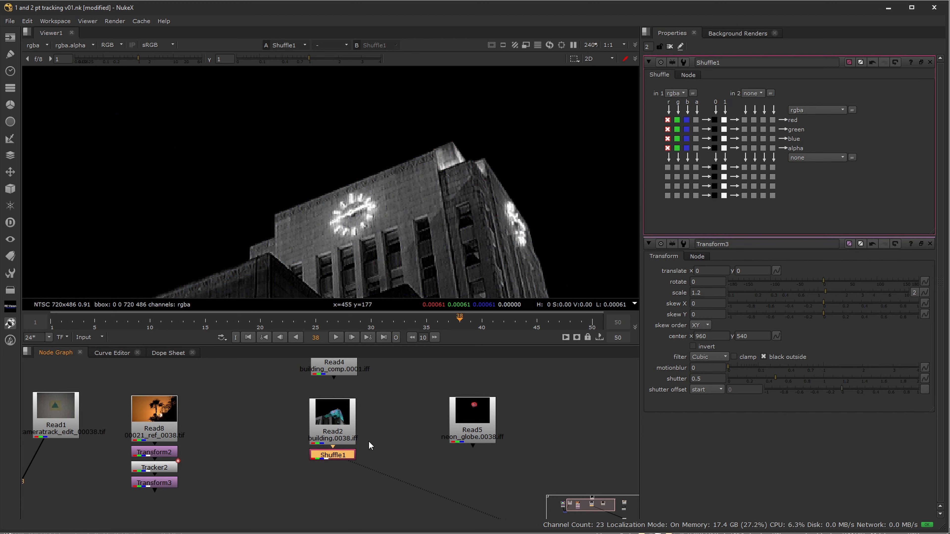
{"action": "key", "text": "Tab"}
{"action": "type", "text": "tracker"}
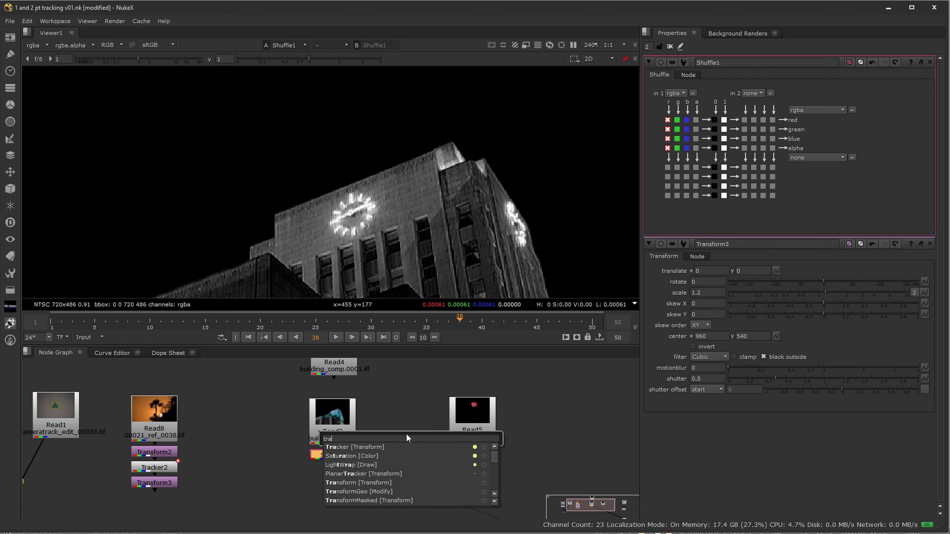
{"action": "key", "text": "Return"}
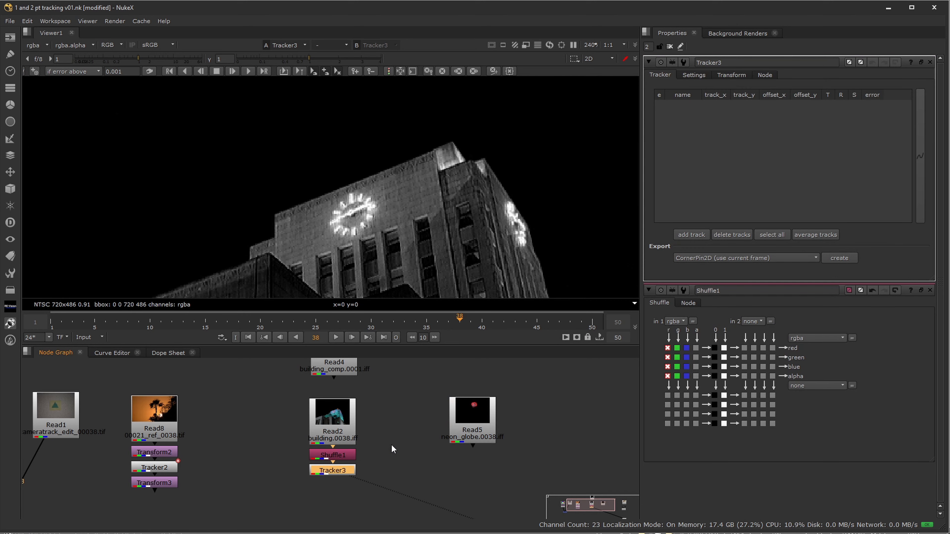
Label the Shuffle1 node "R" and return to its channel settings.
{"action": "double_click", "coordinate": [331, 440]}
{"action": "double_click", "coordinate": [341, 455]}
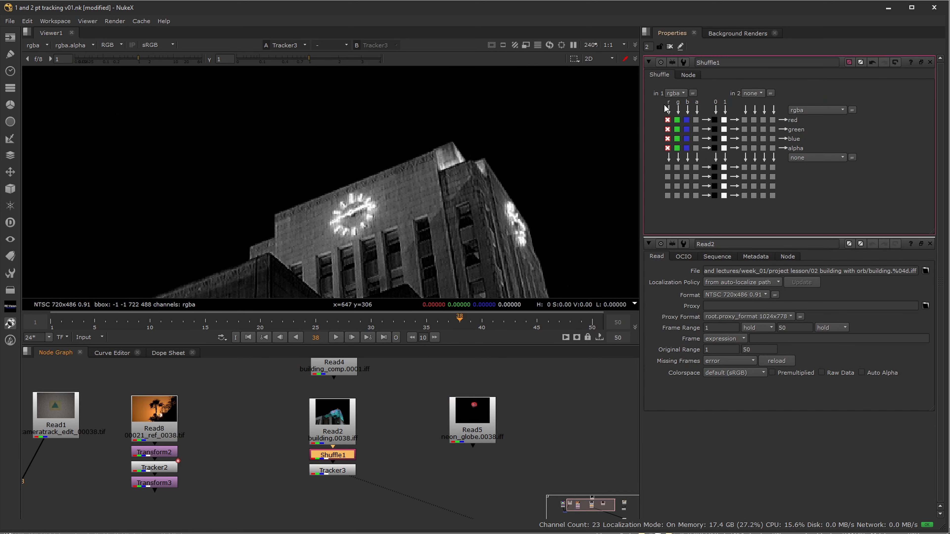
{"action": "left_click", "coordinate": [688, 76]}
{"action": "type", "text": "R"}
{"action": "left_click", "coordinate": [659, 75]}
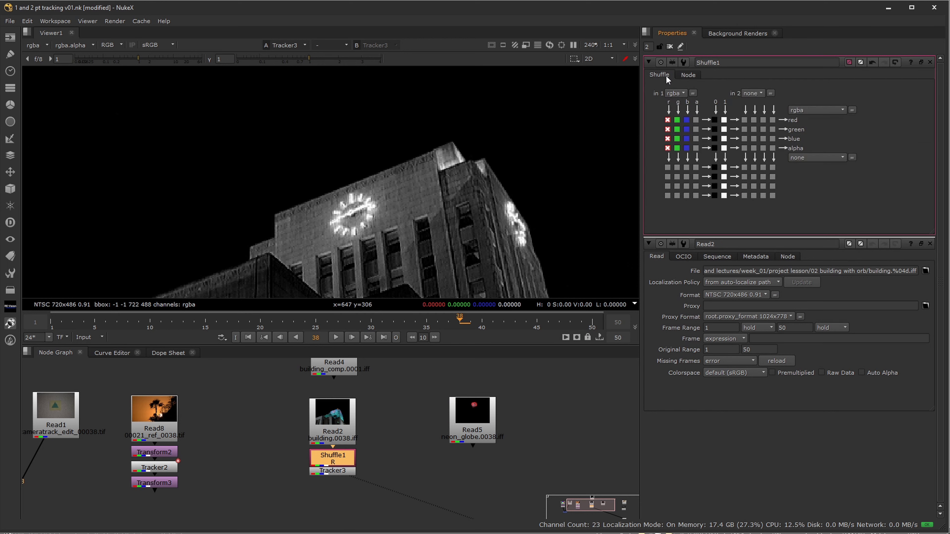
Add a track in Tracker3, centre it on the front clock face at frame 38, and fit its pattern and search boxes around the clock.
{"action": "left_click", "coordinate": [317, 490]}
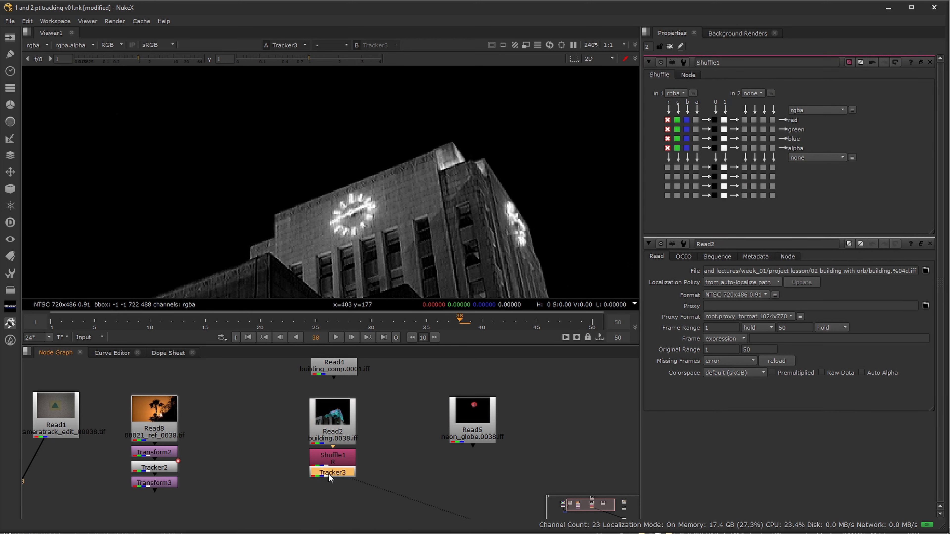
{"action": "double_click", "coordinate": [328, 478]}
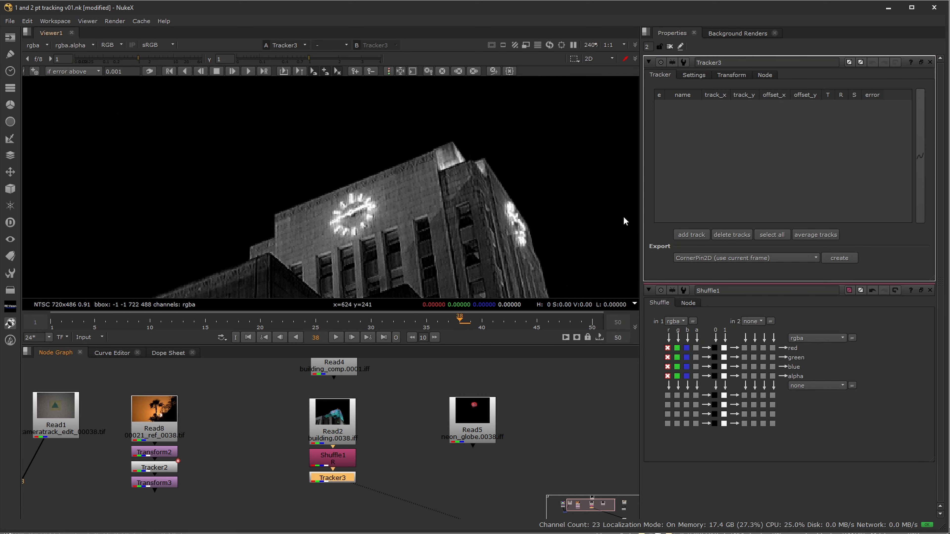
{"action": "left_click", "coordinate": [691, 234]}
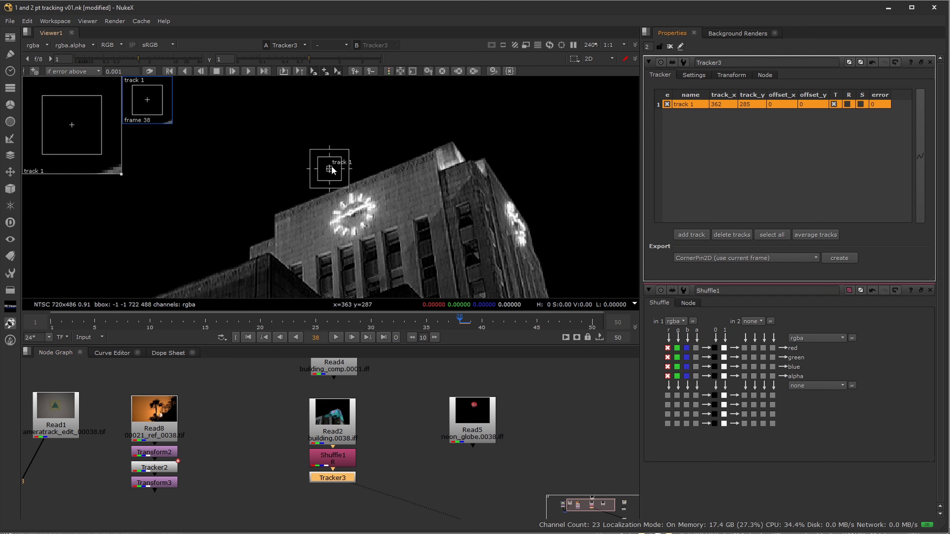
{"action": "left_click_drag", "start_coordinate": [329, 171], "coordinate": [353, 216]}
{"action": "scroll", "coordinate": [382, 224], "scroll_direction": "up", "scroll_amount": 3}
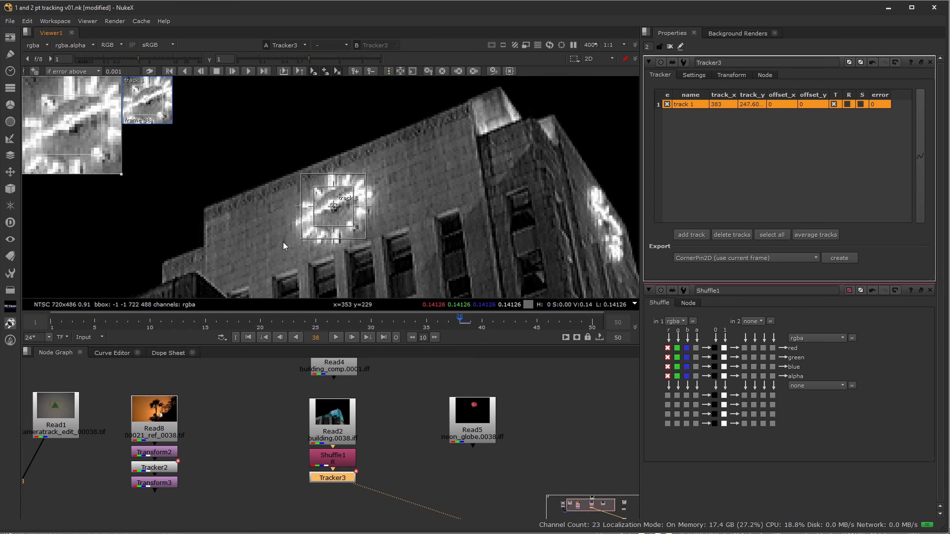
{"action": "mouse_move", "coordinate": [301, 239]}
{"action": "left_mouse_down"}
{"action": "mouse_move", "coordinate": [289, 250]}
{"action": "mouse_move", "coordinate": [300, 243]}
{"action": "left_mouse_up"}
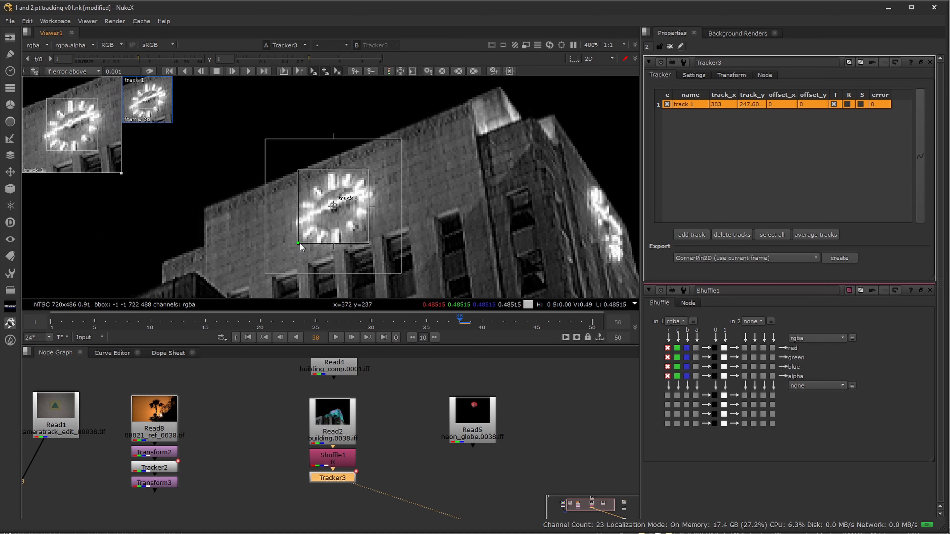
{"action": "left_click_drag", "start_coordinate": [265, 274], "coordinate": [291, 279]}
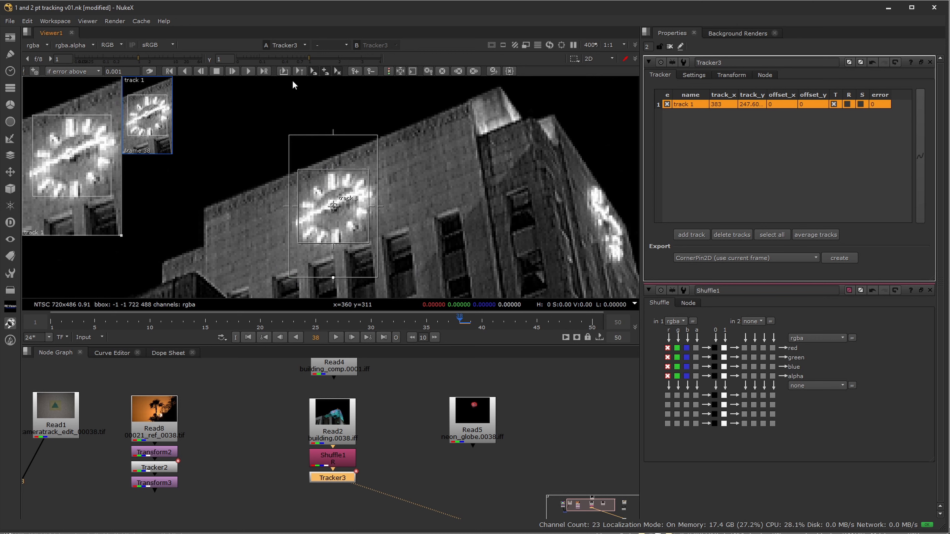
Track the clock face backward from frame 38 to frame 1, and forward from frame 37 to frame 50.
{"action": "left_click", "coordinate": [186, 72]}
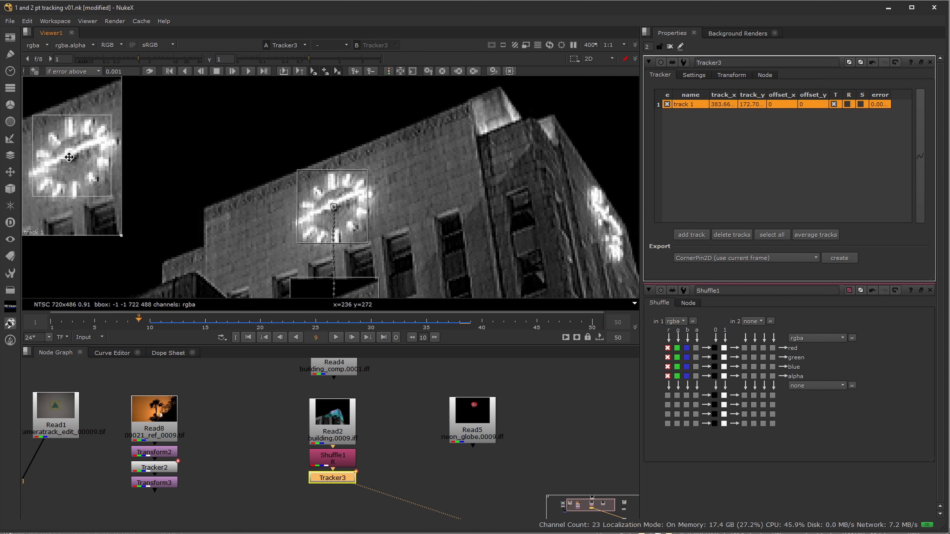
{"action": "left_click", "coordinate": [453, 321]}
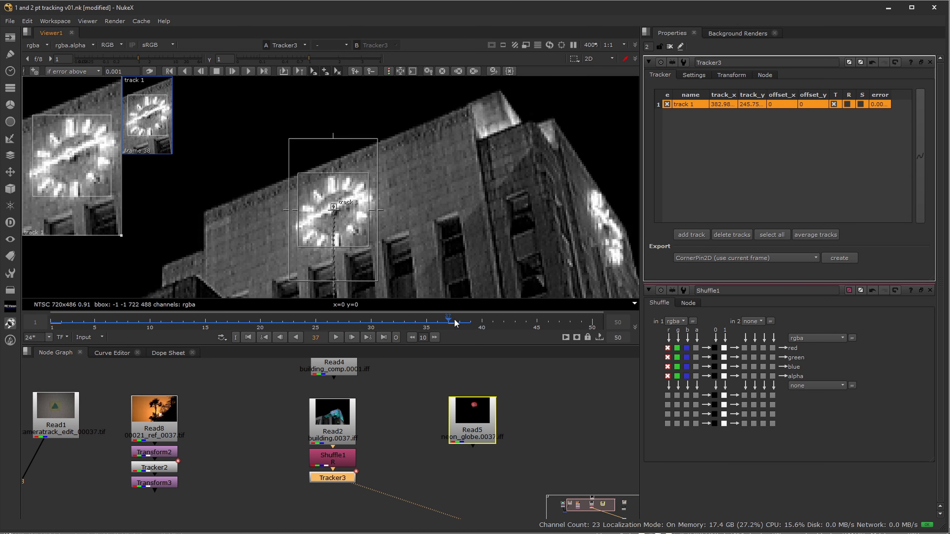
{"action": "left_click", "coordinate": [247, 71]}
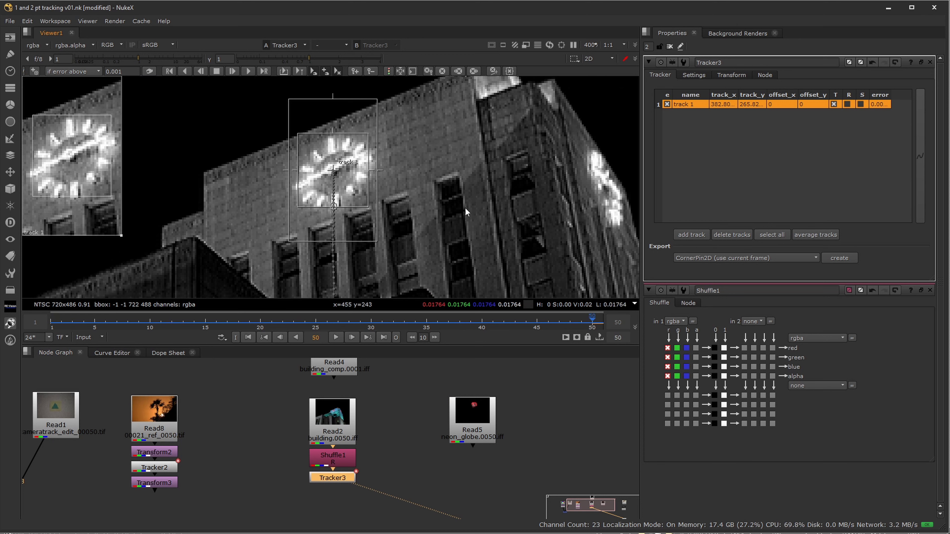
{"action": "scroll", "coordinate": [459, 230], "scroll_direction": "down", "scroll_amount": 1}
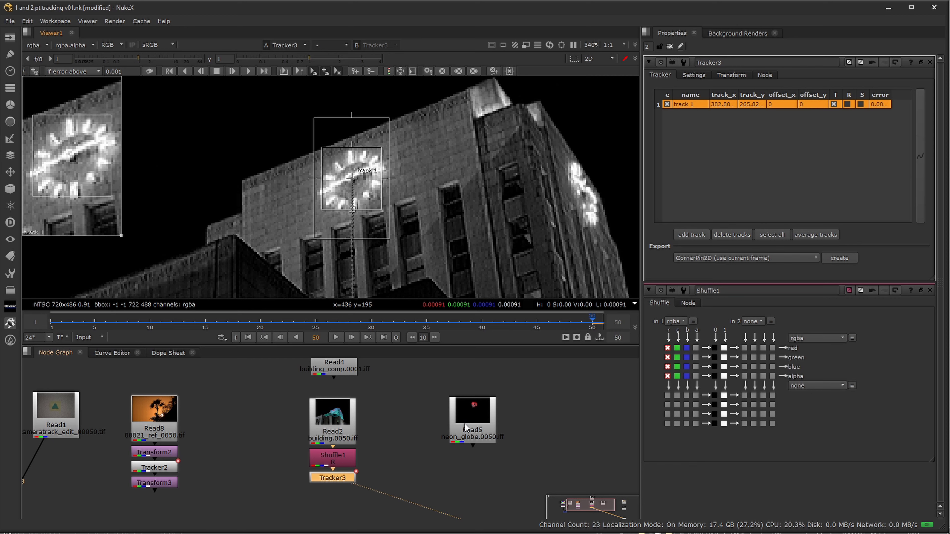
Set Tracker3's transform to stabilize 1-pt and play the stabilized building footage, stopping at frame 15.
{"action": "left_click", "coordinate": [730, 76]}
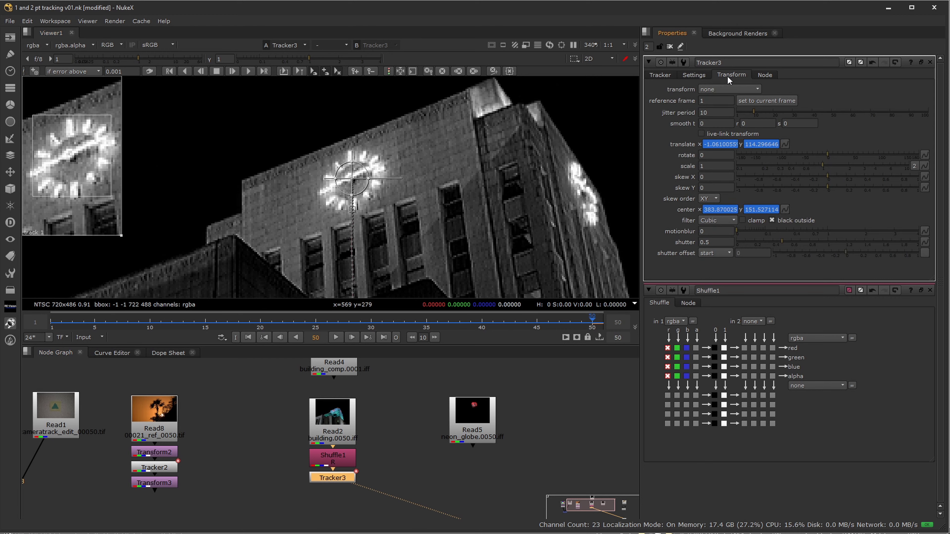
{"action": "left_click", "coordinate": [722, 89]}
{"action": "left_click", "coordinate": [717, 111]}
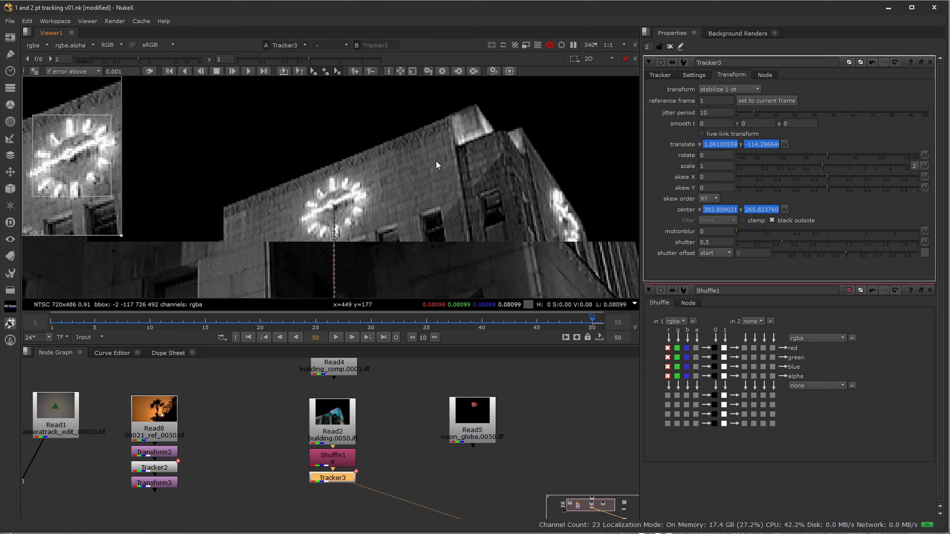
{"action": "left_click", "coordinate": [335, 337]}
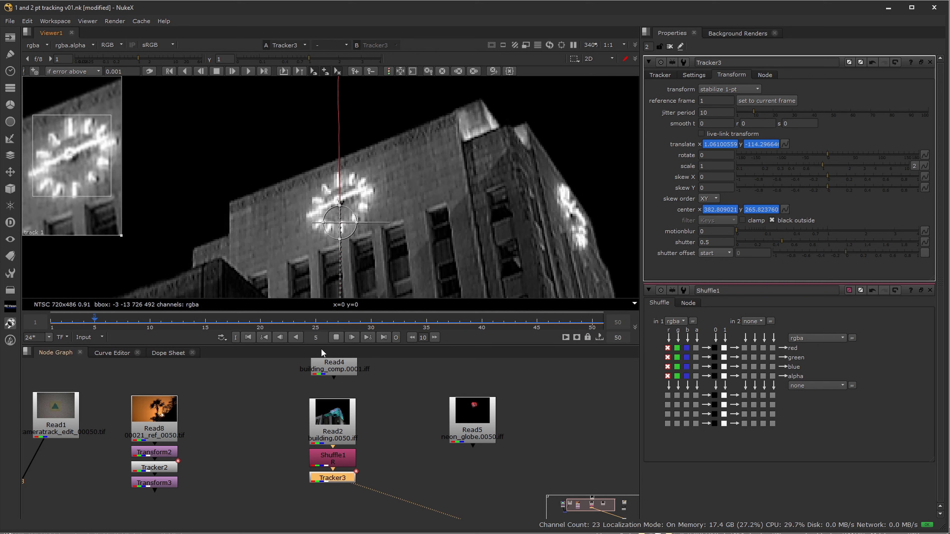
{"action": "left_click", "coordinate": [340, 335]}
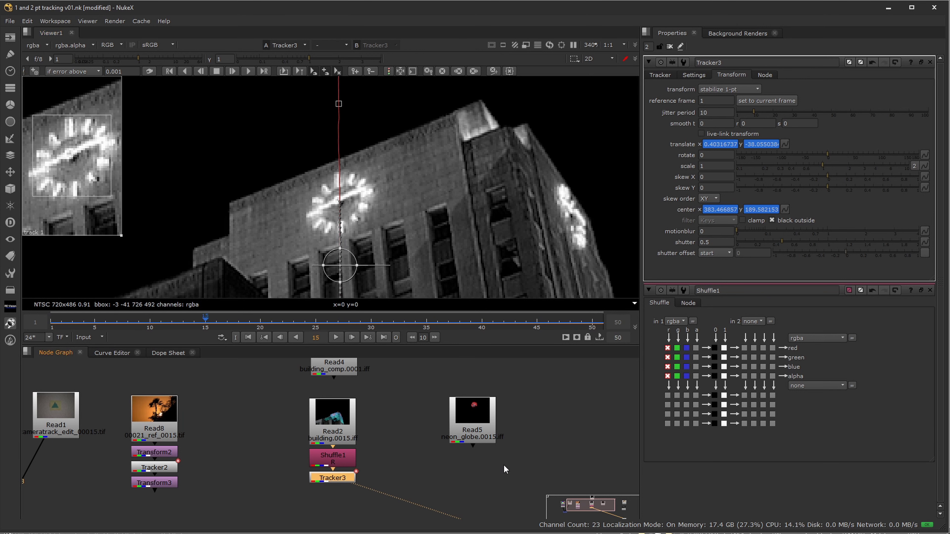
Detach Tracker3 from Shuffle1 and place it beside the building branch, towards Read5.
{"action": "scroll", "coordinate": [385, 394], "scroll_direction": "down", "scroll_amount": 1}
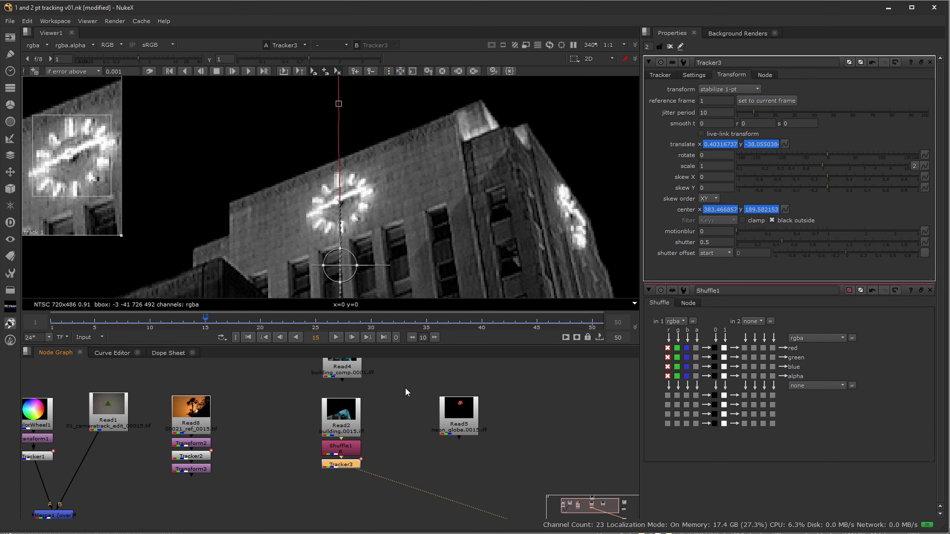
{"action": "middle_click_drag", "start_coordinate": [405, 387], "coordinate": [410, 408]}
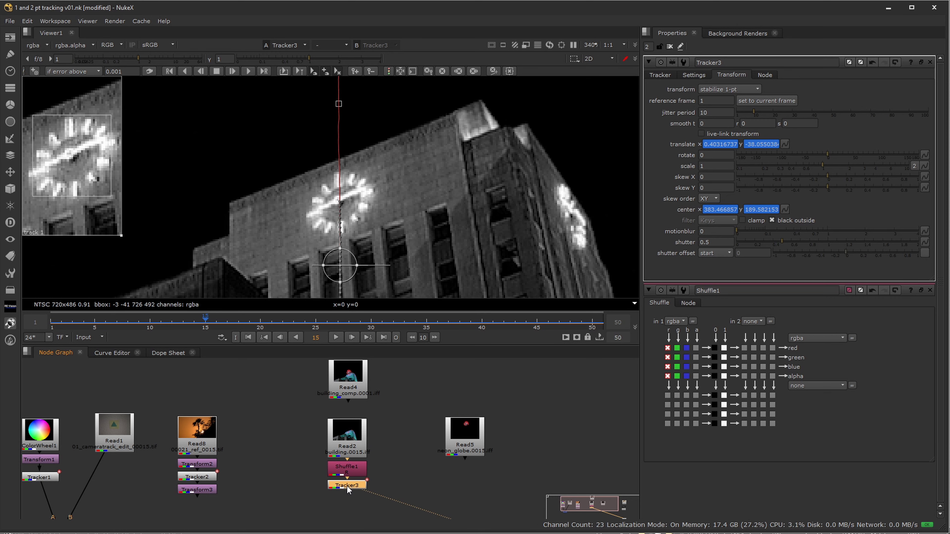
{"action": "left_click_drag", "start_coordinate": [347, 486], "coordinate": [404, 487]}
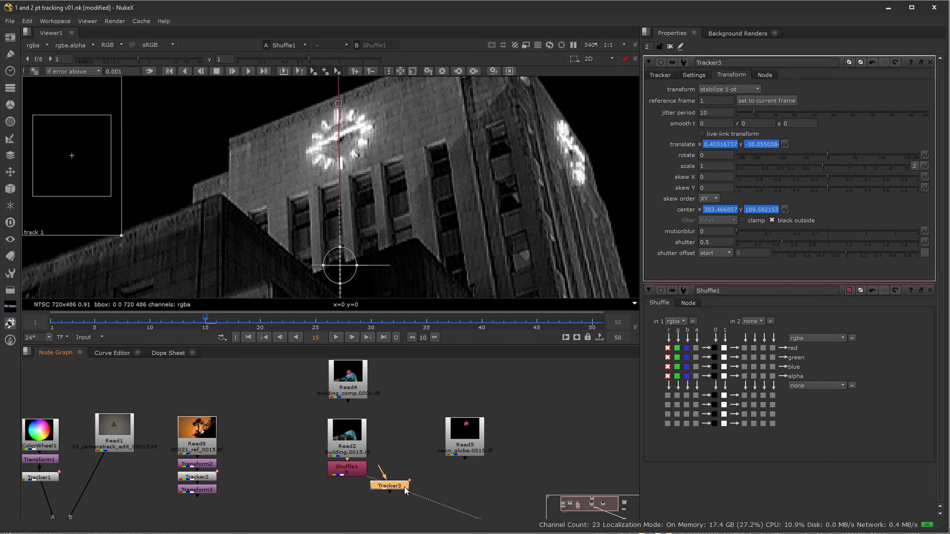
Connect Tracker3 beneath Read5's neon globe and set its transform to match-move 1-pt.
{"action": "left_click_drag", "start_coordinate": [478, 491], "coordinate": [465, 473]}
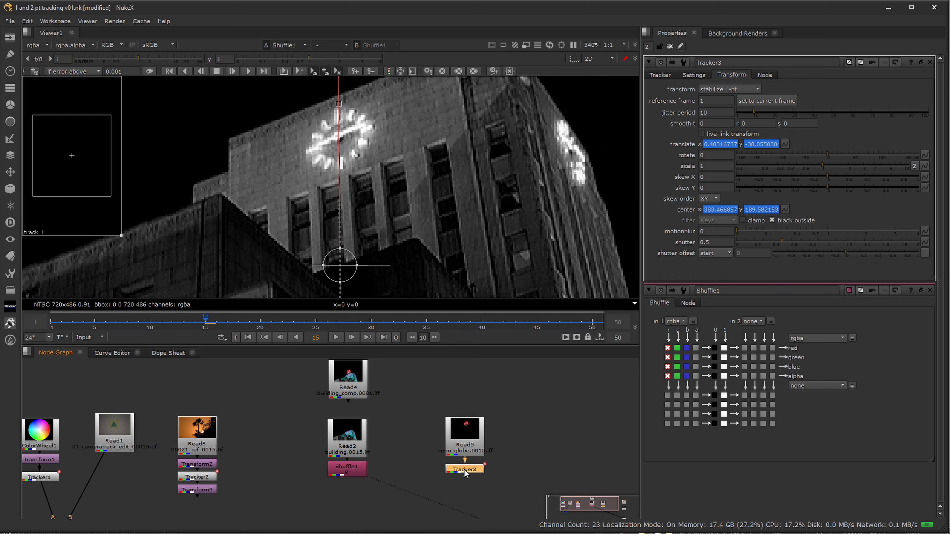
{"action": "left_click", "coordinate": [723, 90]}
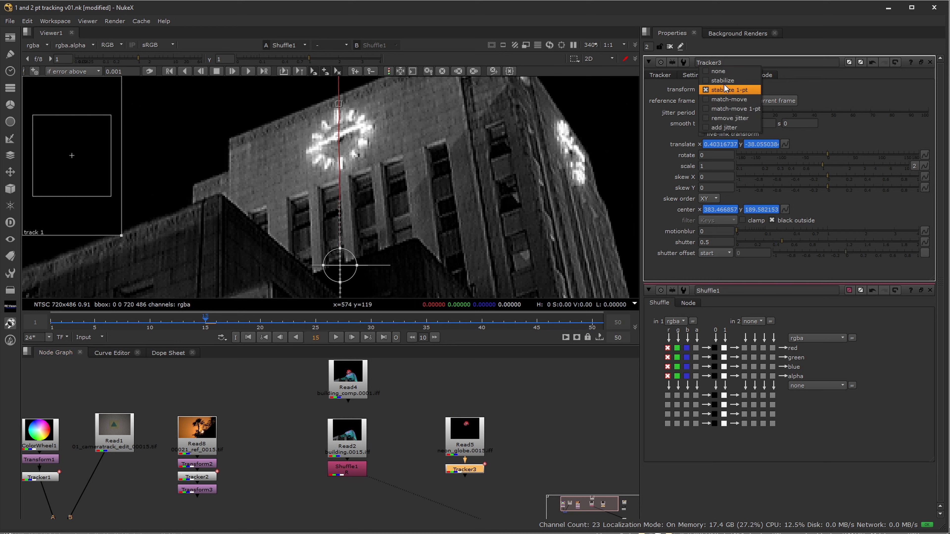
{"action": "left_click", "coordinate": [731, 108]}
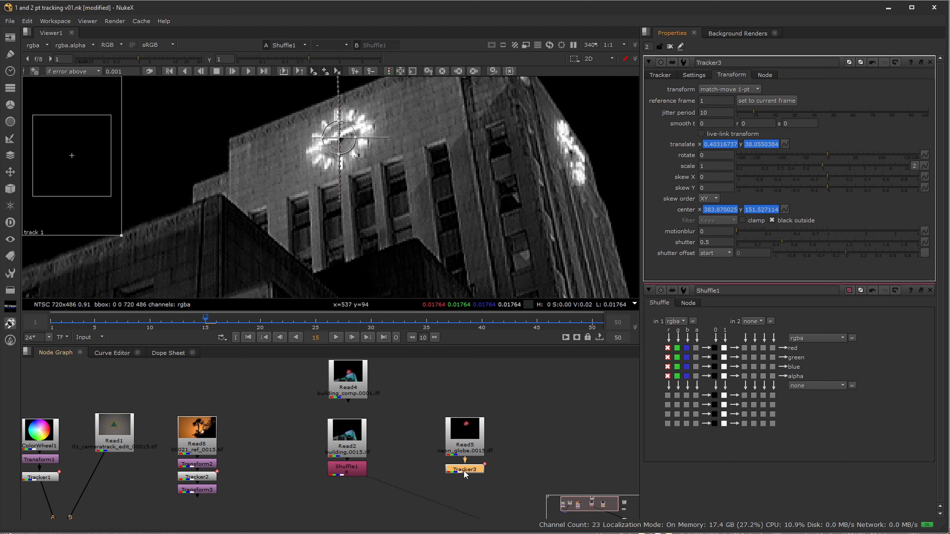
View Tracker3's output and play the match-moved neon globe, stopping at frame 32.
{"action": "key", "text": "1"}
{"action": "scroll", "coordinate": [472, 216], "scroll_direction": "down", "scroll_amount": 3}
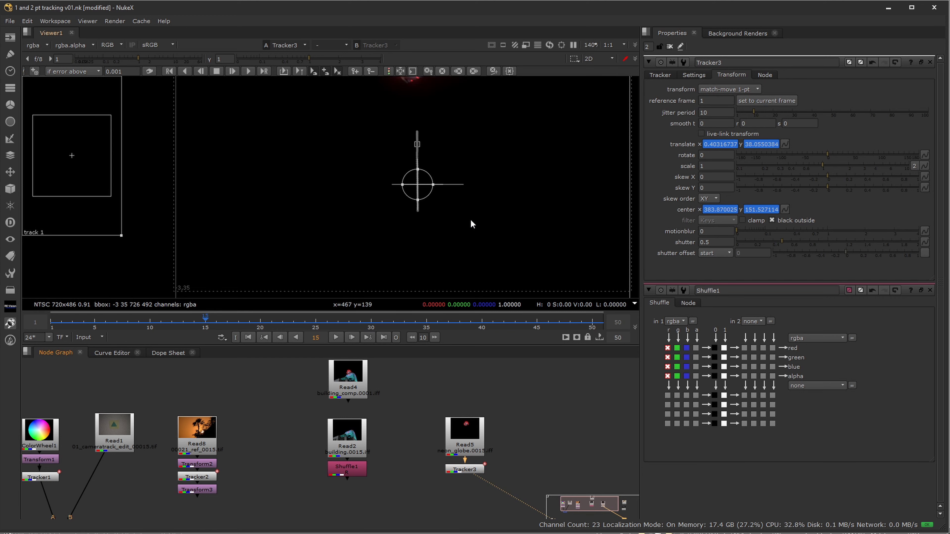
{"action": "left_click", "coordinate": [337, 337]}
{"action": "scroll", "coordinate": [556, 205], "scroll_direction": "up", "scroll_amount": 1}
{"action": "scroll", "coordinate": [552, 219], "scroll_direction": "down", "scroll_amount": 2}
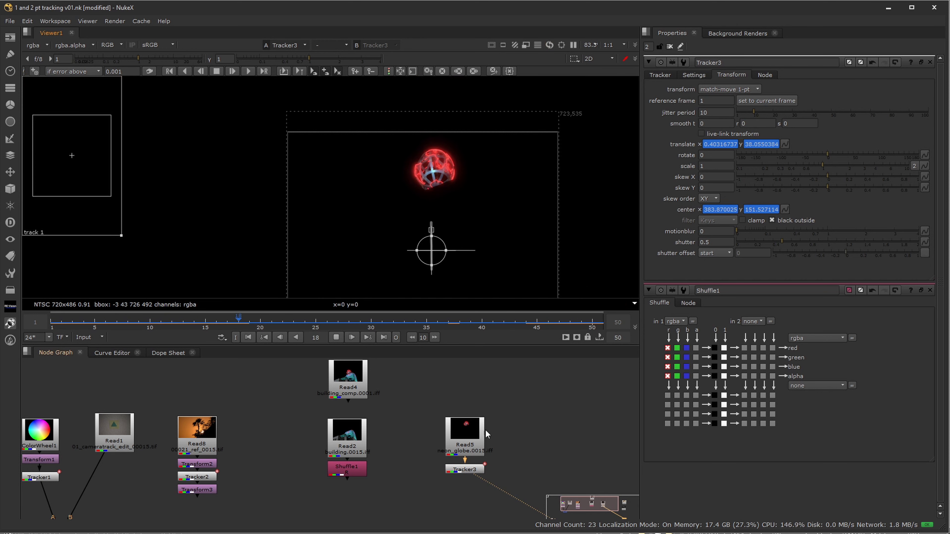
{"action": "left_click", "coordinate": [472, 470]}
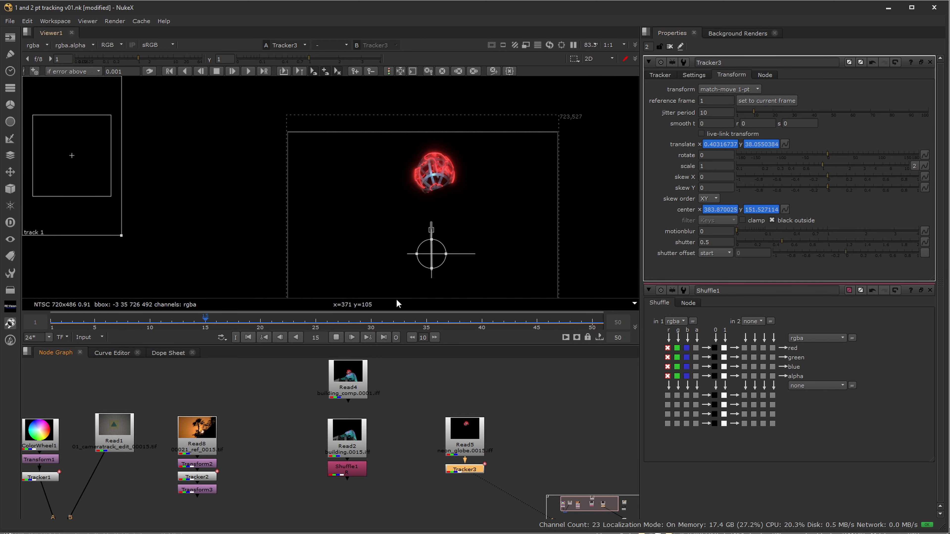
{"action": "key", "text": "k"}
Delete Shuffle1 and merge Tracker3's neon globe as input A over Read2's building as input B.
{"action": "left_click_drag", "start_coordinate": [351, 471], "coordinate": [345, 489]}
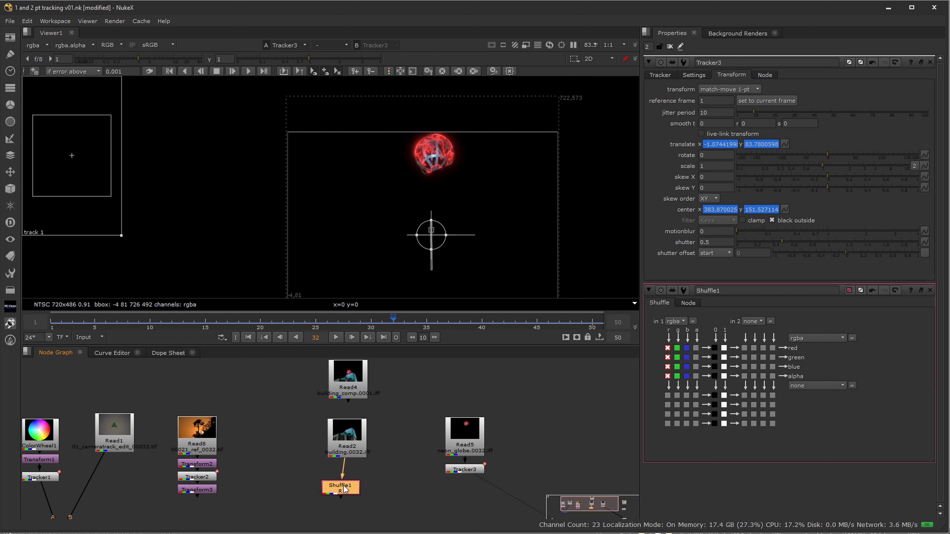
{"action": "key", "text": "Delete"}
{"action": "left_click", "coordinate": [470, 471]}
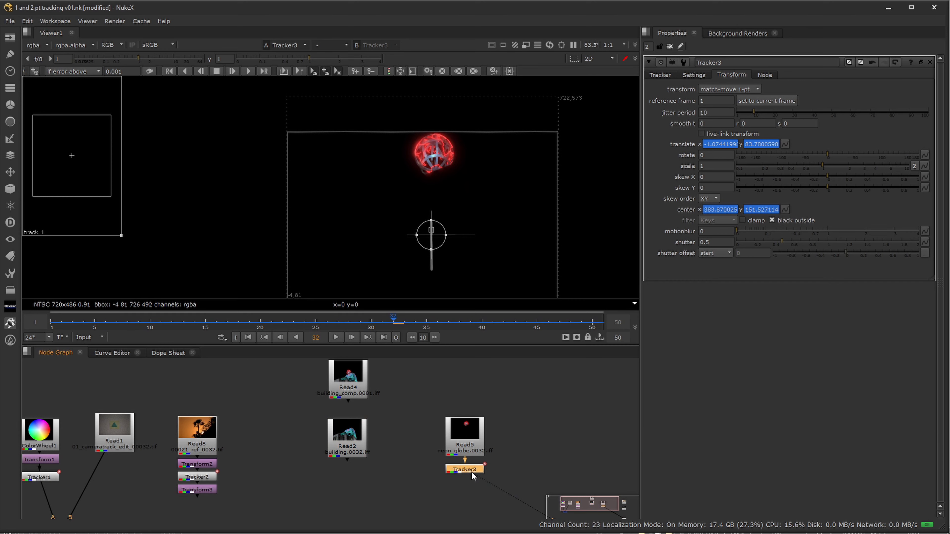
{"action": "key", "text": "m"}
{"action": "left_click_drag", "start_coordinate": [525, 471], "coordinate": [363, 507]}
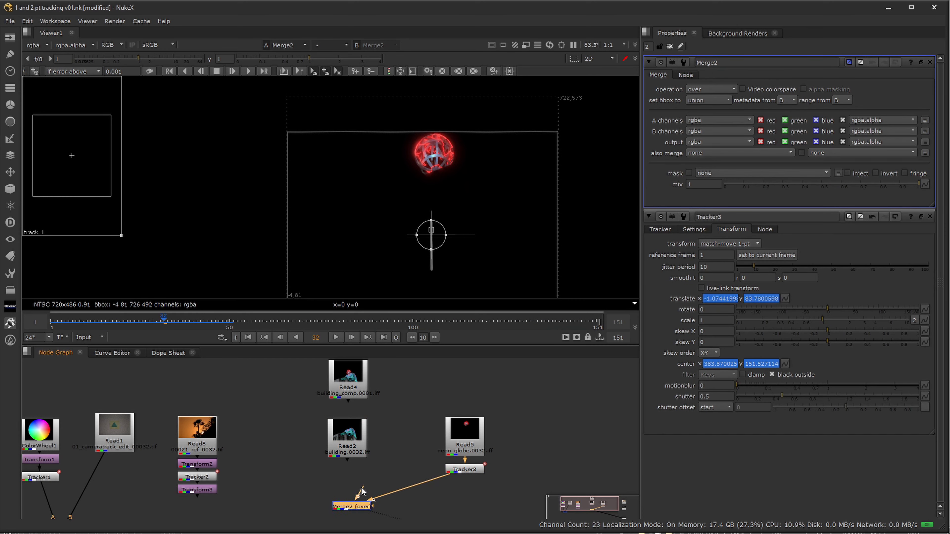
{"action": "left_click_drag", "start_coordinate": [355, 455], "coordinate": [355, 454]}
{"action": "left_click_drag", "start_coordinate": [362, 507], "coordinate": [356, 505]}
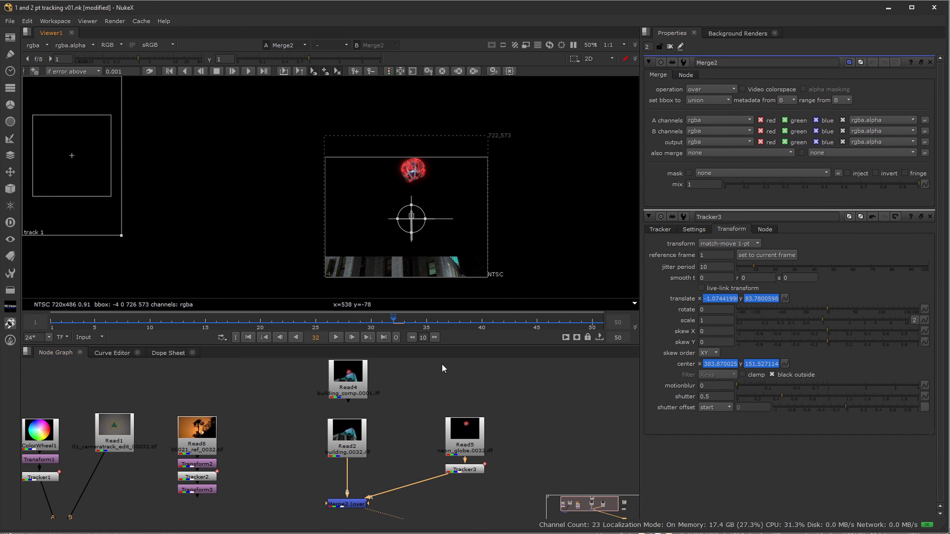
View Read5's neon globe on its own, inspect its green channel, and return the viewer to the merged result.
{"action": "left_click", "coordinate": [468, 434]}
{"action": "key", "text": "1"}
{"action": "key", "text": "g"}
{"action": "key", "text": "g"}
{"action": "key", "text": "g"}
{"action": "key", "text": "g"}
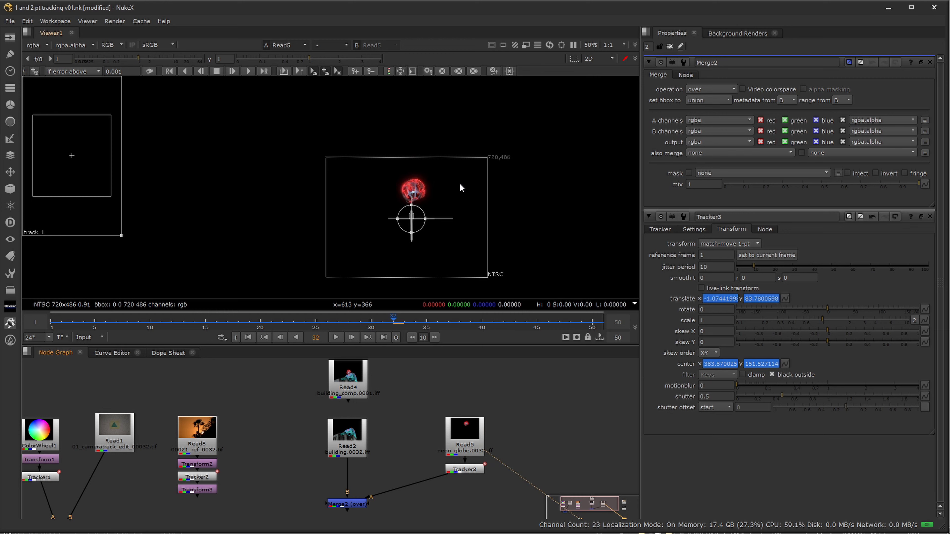
{"action": "left_click", "coordinate": [351, 504]}
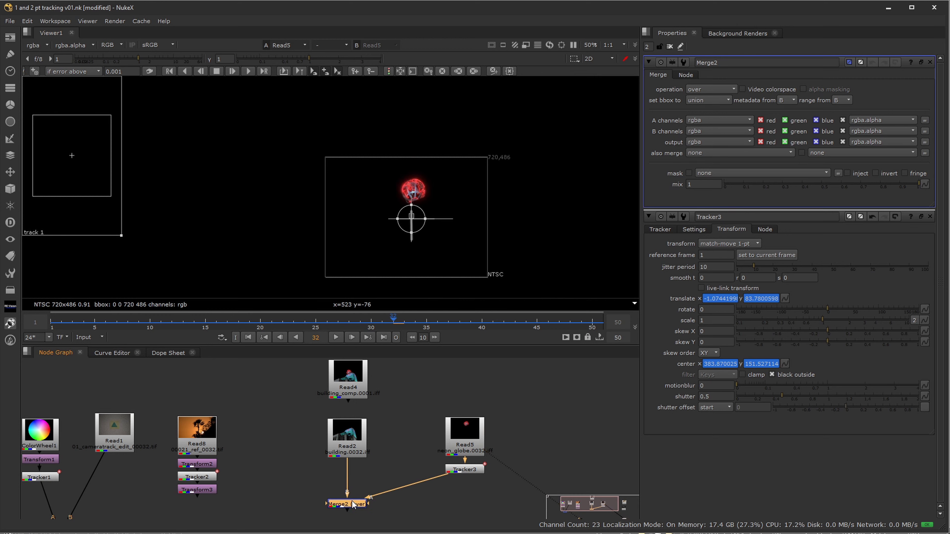
{"action": "key", "text": "1"}
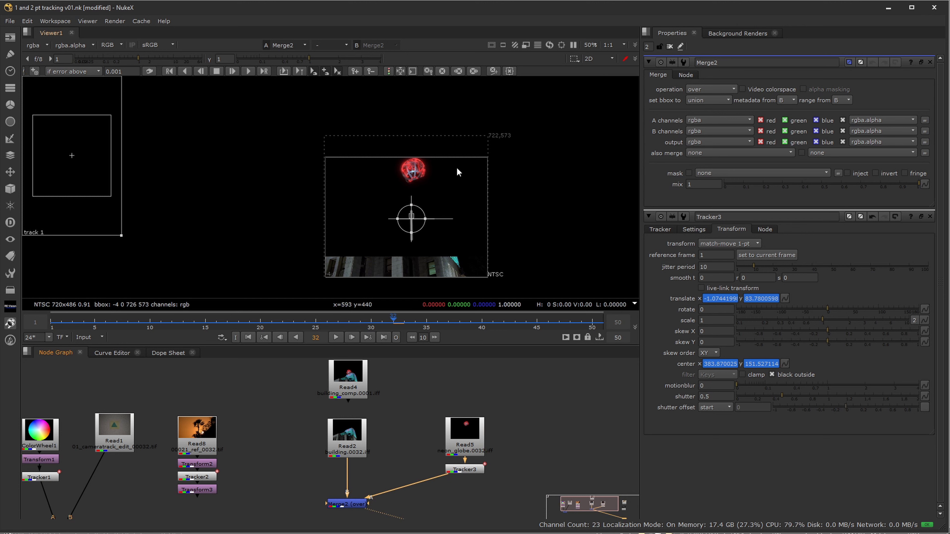
Set Merge2's operation to screen.
{"action": "scroll", "coordinate": [444, 432], "scroll_direction": "up", "scroll_amount": 2}
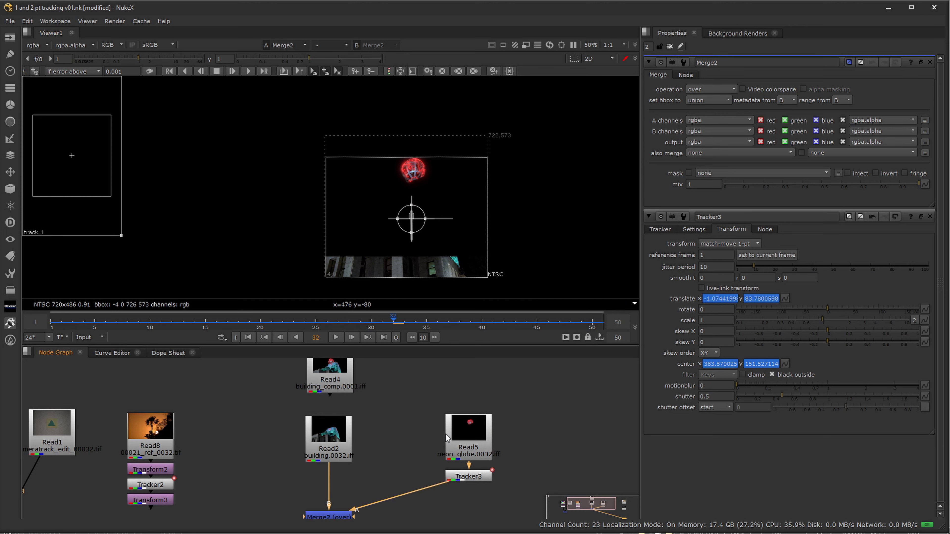
{"action": "left_click", "coordinate": [337, 517]}
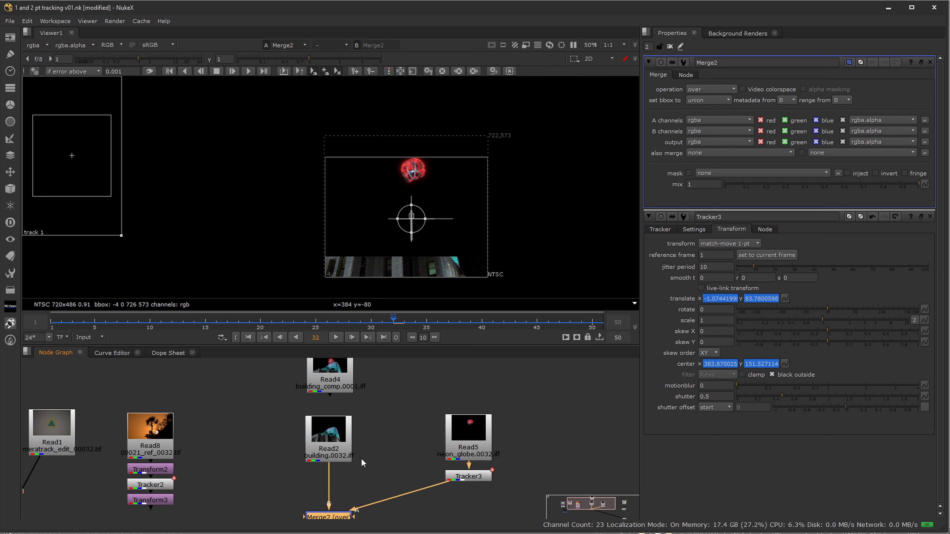
{"action": "middle_click_drag", "start_coordinate": [360, 459], "coordinate": [370, 441]}
{"action": "left_click", "coordinate": [708, 89]}
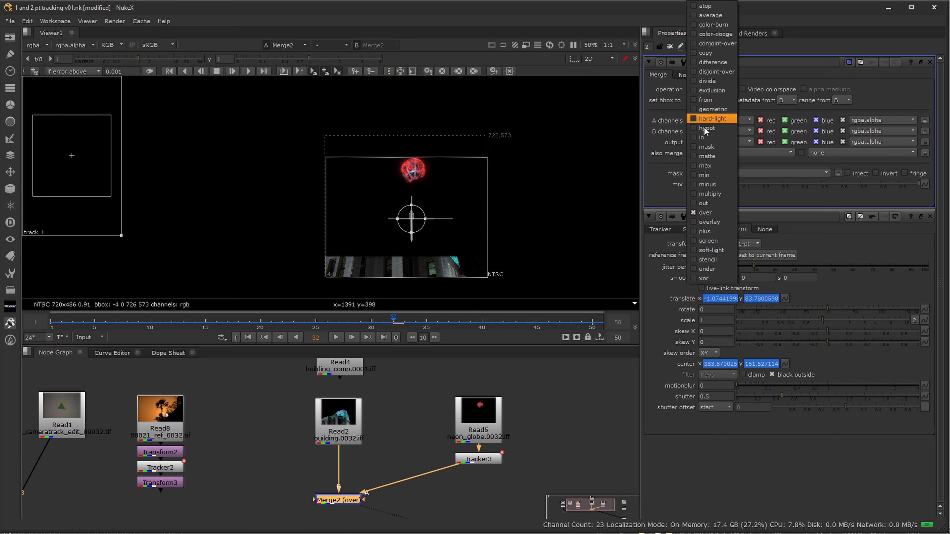
{"action": "left_click", "coordinate": [712, 242]}
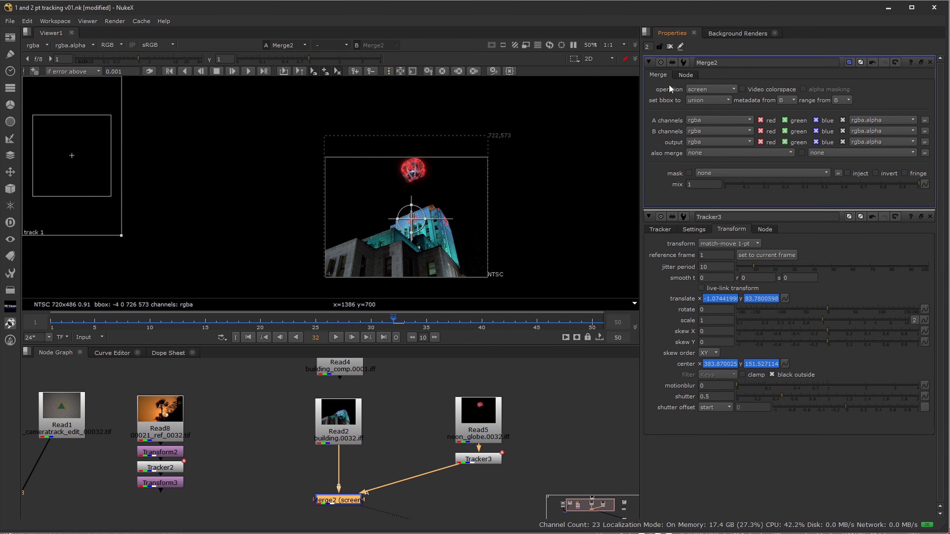
Close the Merge2 and Tracker3 properties and play the globe-over-building composite, stopping at frame 1.
{"action": "left_click", "coordinate": [930, 63]}
{"action": "left_click", "coordinate": [930, 63]}
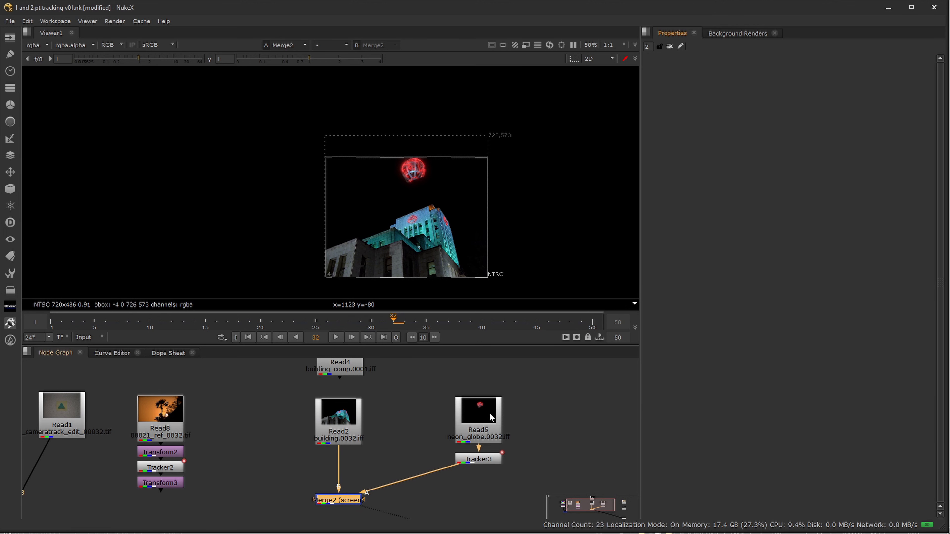
{"action": "left_click", "coordinate": [336, 338]}
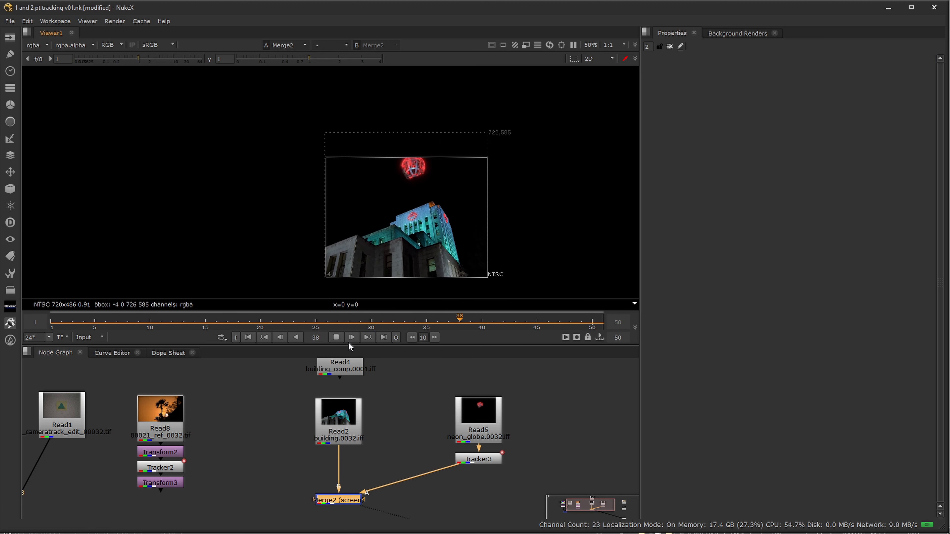
{"action": "left_click", "coordinate": [338, 339]}
Extract Tracker3 from the globe branch and connect it to Read2 as a side branch beside Merge2.
{"action": "left_click_drag", "start_coordinate": [481, 462], "coordinate": [479, 472]}
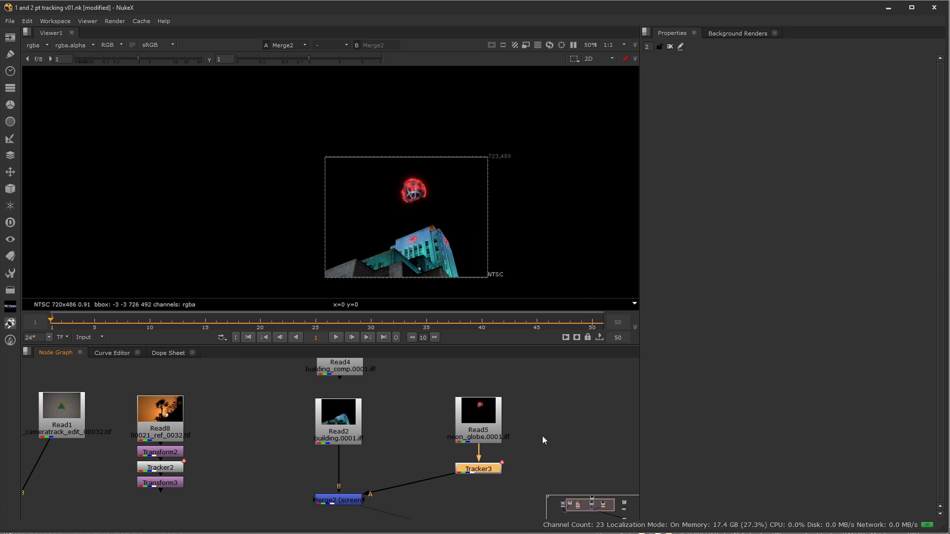
{"action": "left_click_drag", "start_coordinate": [488, 472], "coordinate": [318, 442]}
{"action": "left_click_drag", "start_coordinate": [261, 513], "coordinate": [259, 499]}
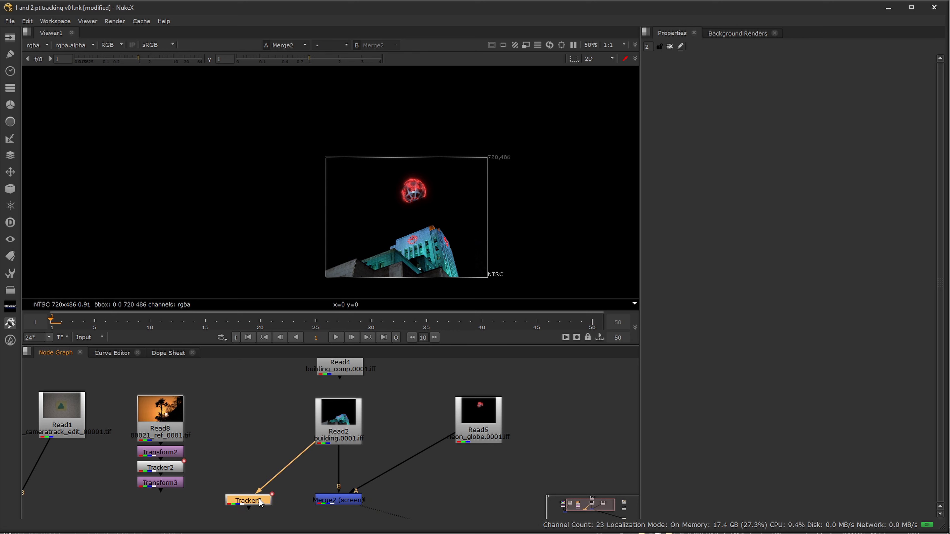
Export Tracker3's track as a Transform (match-move) node.
{"action": "double_click", "coordinate": [259, 500]}
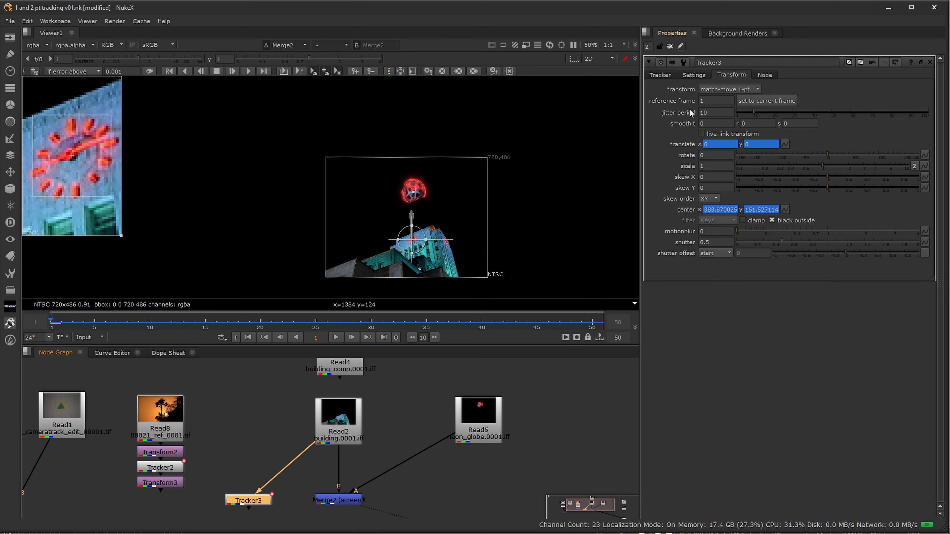
{"action": "left_click", "coordinate": [660, 75]}
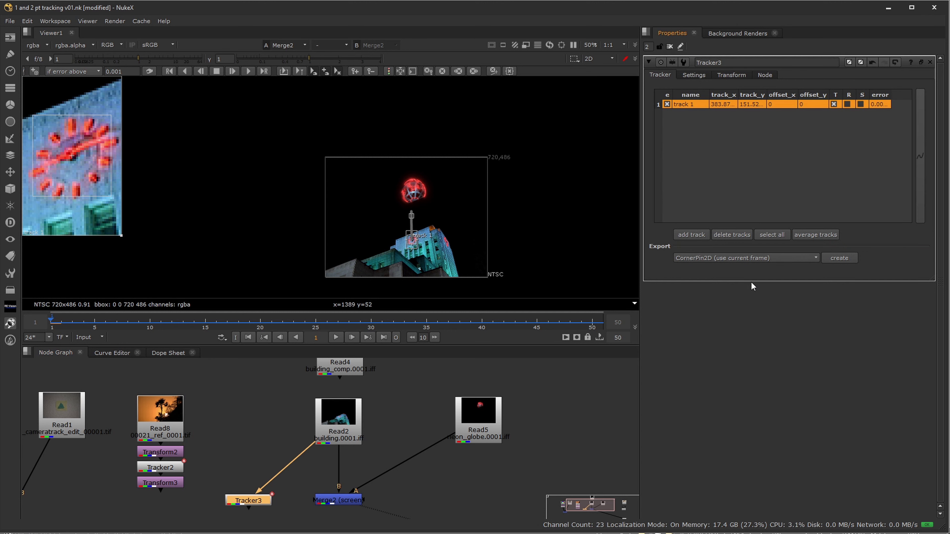
{"action": "left_click", "coordinate": [770, 259]}
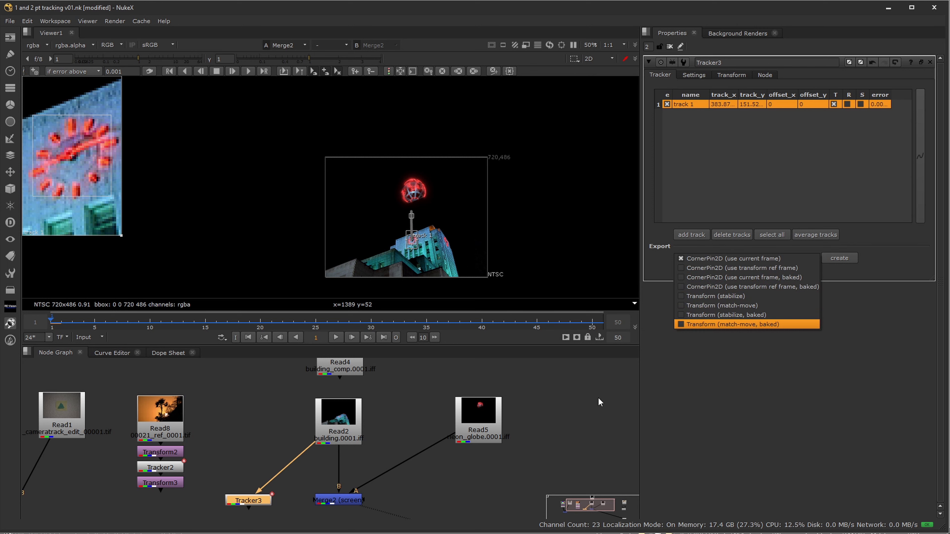
{"action": "left_click", "coordinate": [765, 305]}
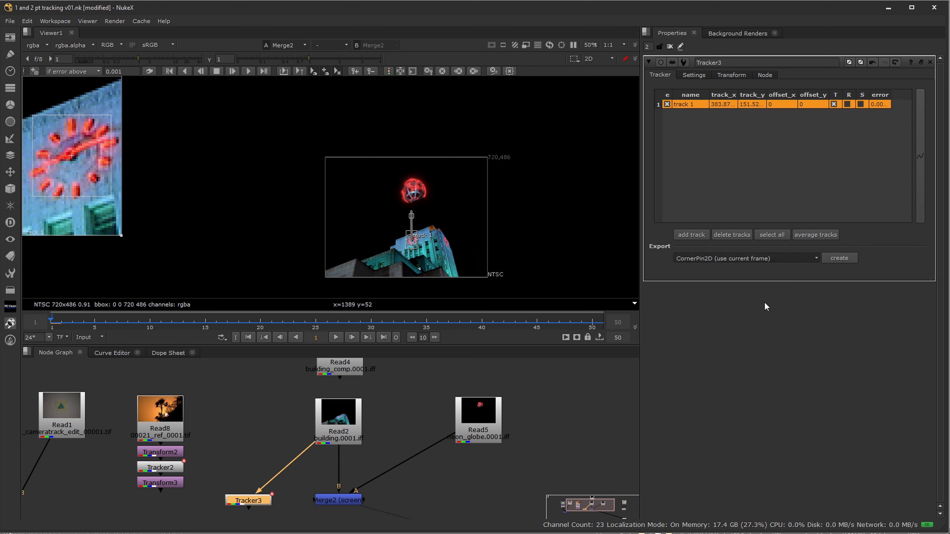
{"action": "left_click", "coordinate": [839, 259]}
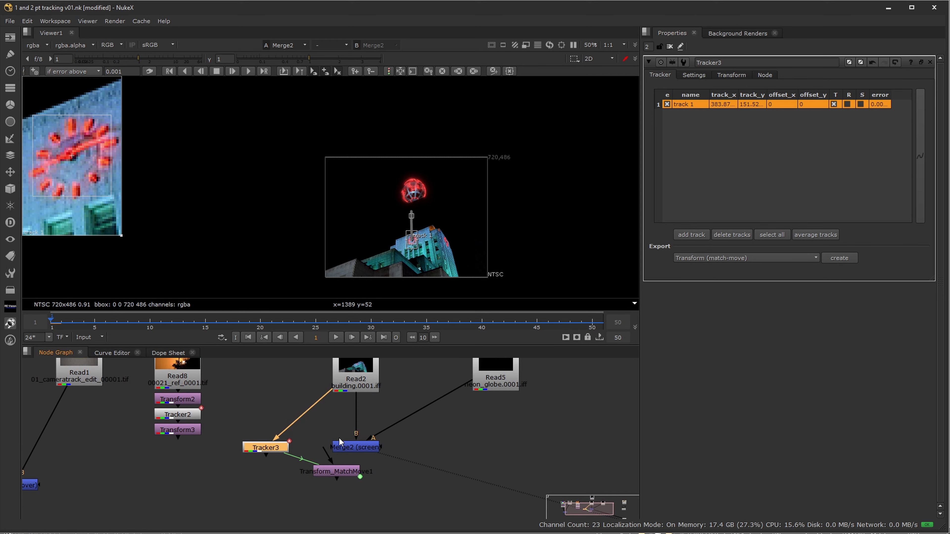
Insert the exported match-move transform between Read5's neon globe and Merge2's A input.
{"action": "left_click", "coordinate": [339, 476]}
{"action": "left_click", "coordinate": [180, 431]}
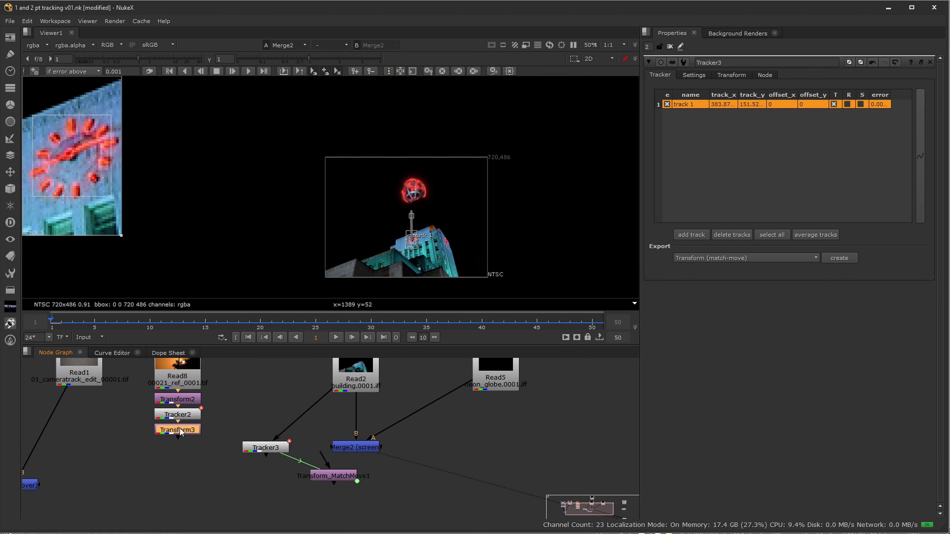
{"action": "left_click_drag", "start_coordinate": [319, 480], "coordinate": [343, 498]}
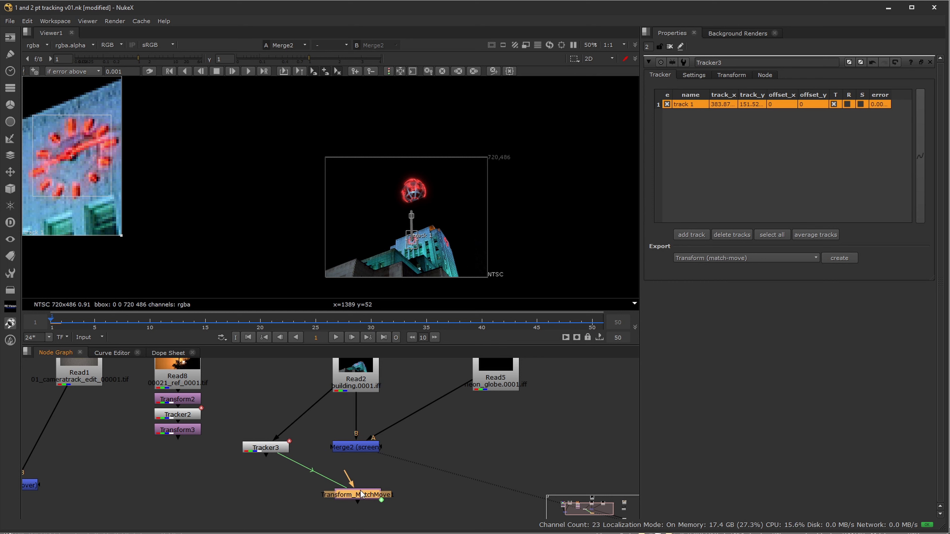
{"action": "left_click_drag", "start_coordinate": [357, 494], "coordinate": [498, 435]}
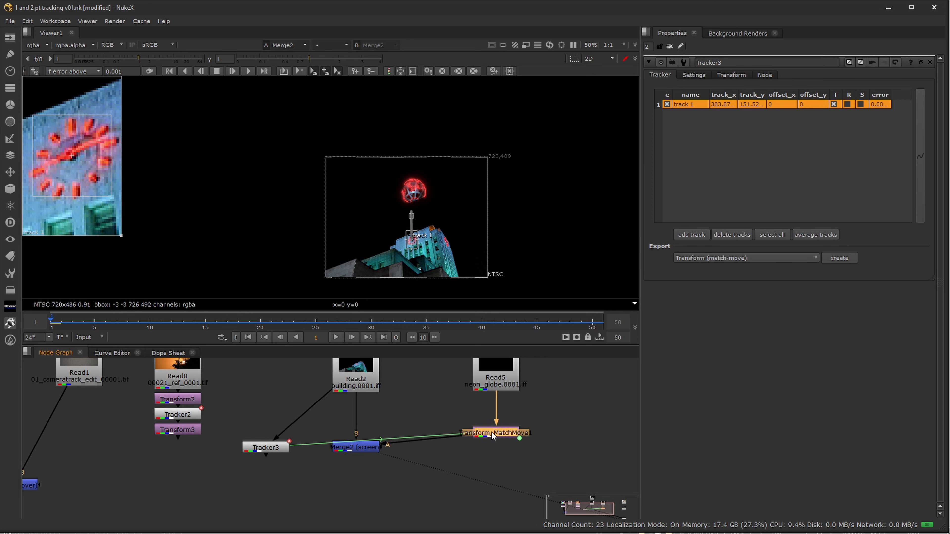
Line Tracker3 up level with the match-move transform, play the composite, and close Tracker3's properties.
{"action": "left_click", "coordinate": [360, 448]}
{"action": "left_click_drag", "start_coordinate": [266, 448], "coordinate": [267, 433]}
{"action": "left_click", "coordinate": [343, 337]}
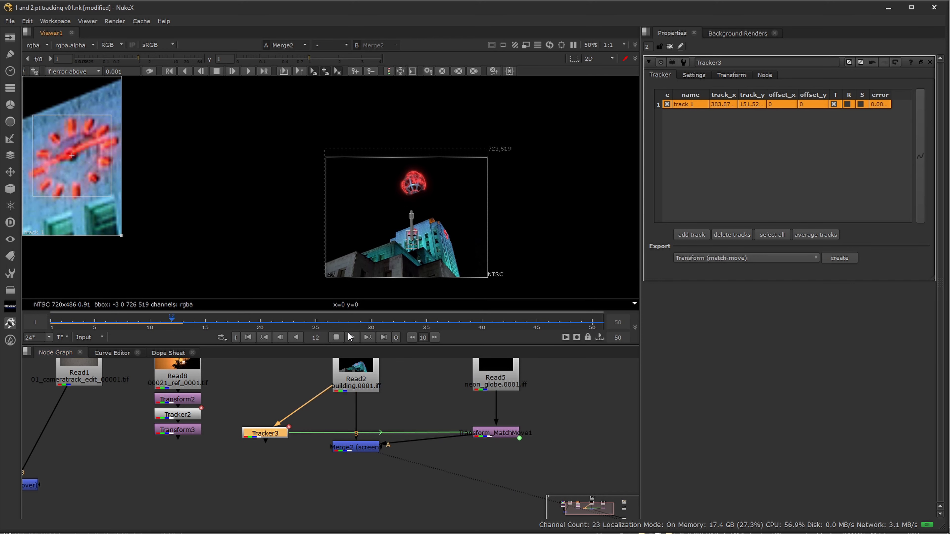
{"action": "left_click", "coordinate": [930, 62]}
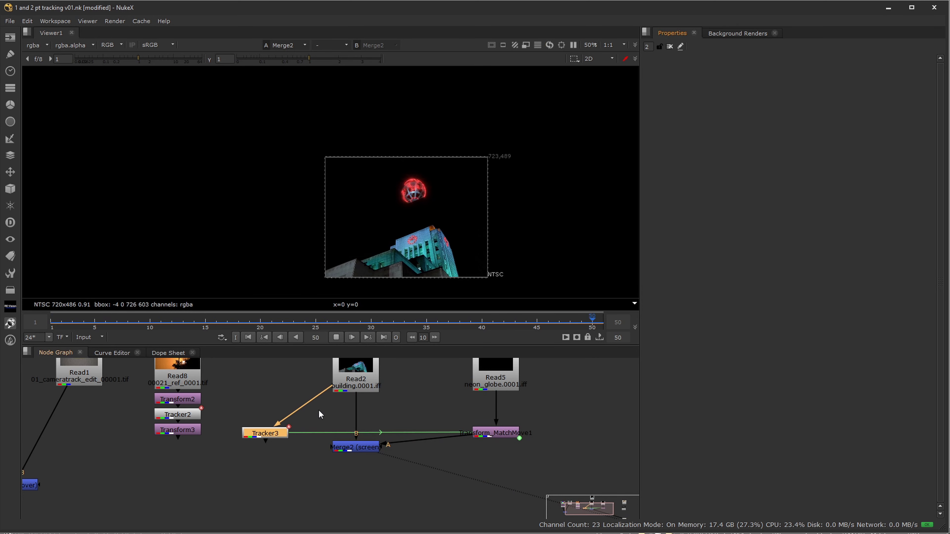
{"action": "middle_click_drag", "start_coordinate": [323, 413], "coordinate": [312, 433]}
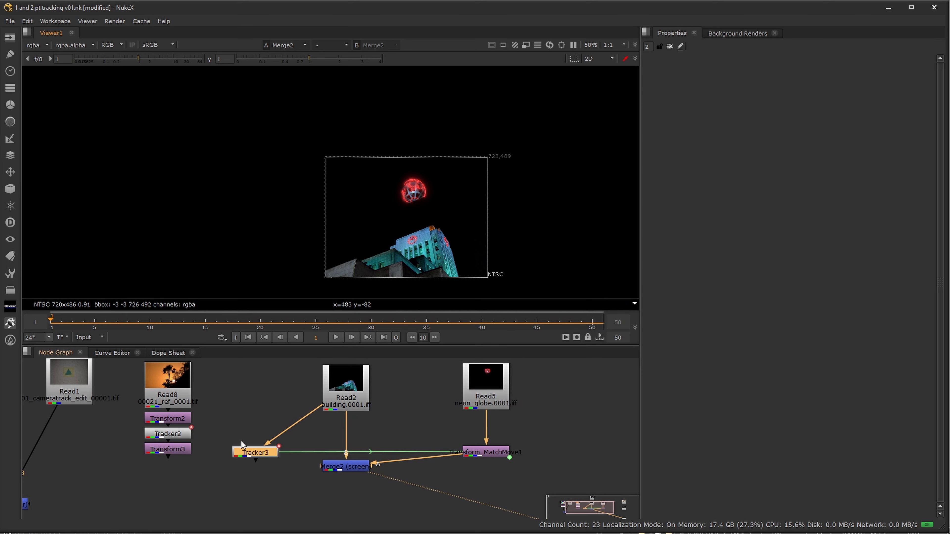
Open the properties of Tracker3 and the exported match-move transform to examine how they are linked.
{"action": "double_click", "coordinate": [270, 454]}
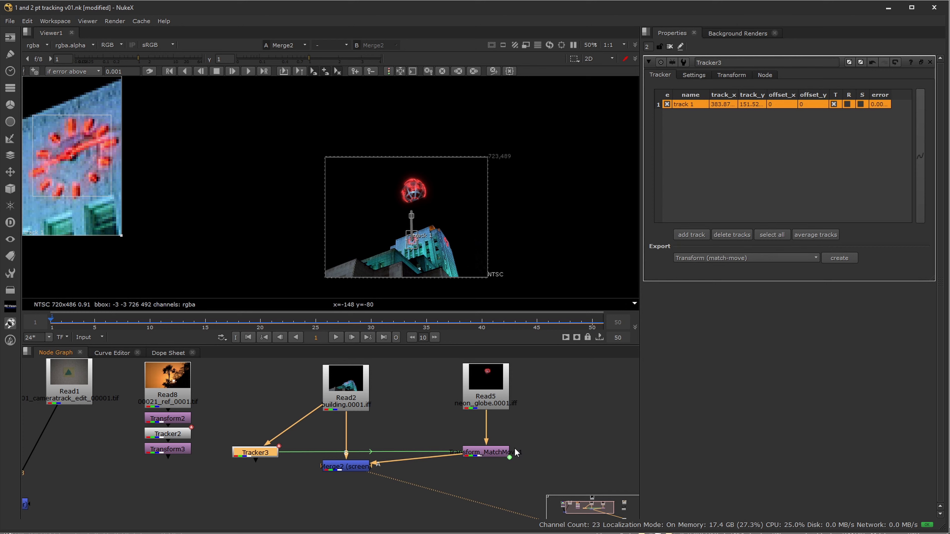
{"action": "double_click", "coordinate": [491, 455]}
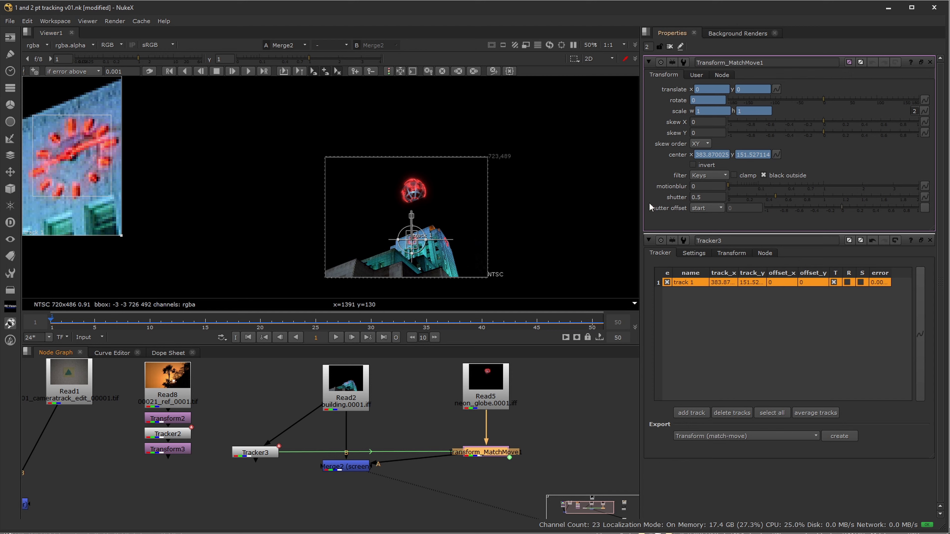
{"action": "double_click", "coordinate": [260, 454]}
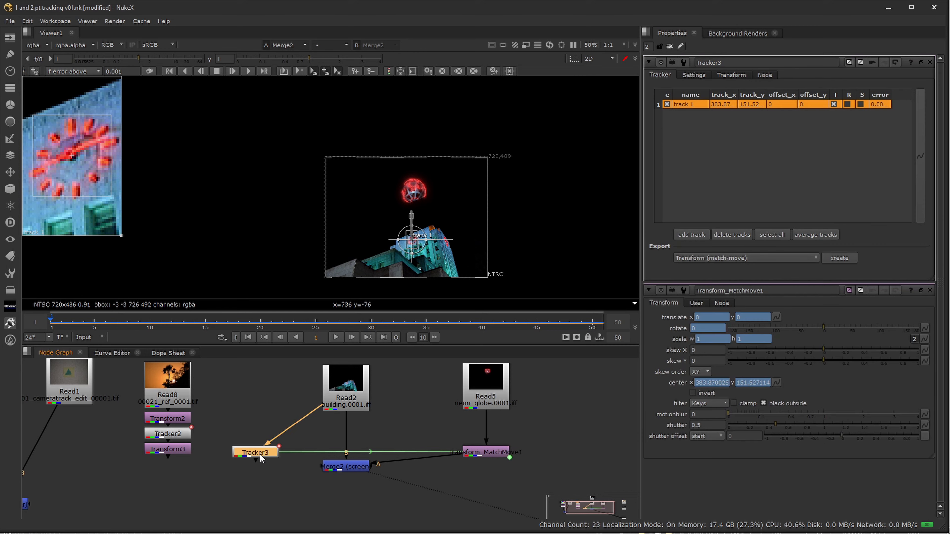
Examine Tracker3's transform values and export options, and the center x expression that links the exported match-move transform to it.
{"action": "left_click", "coordinate": [733, 76]}
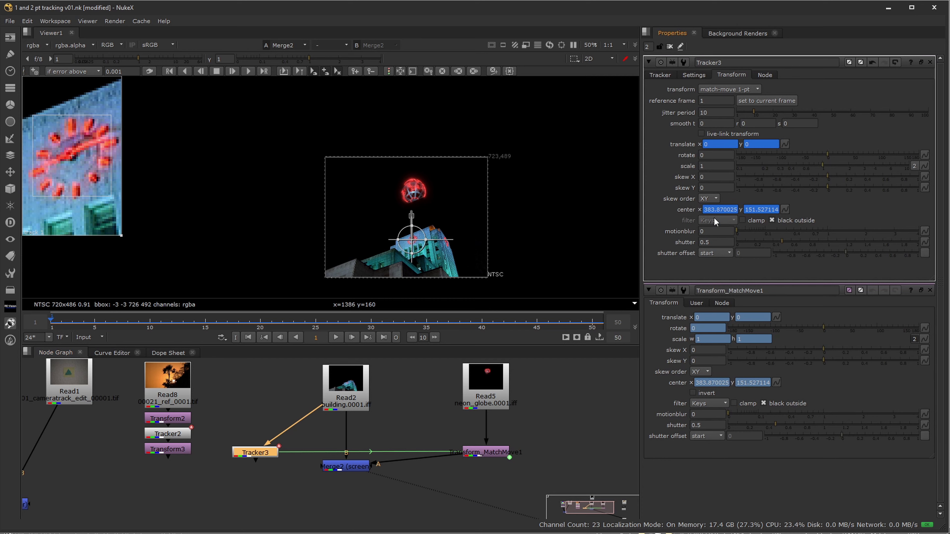
{"action": "double_click", "coordinate": [493, 453]}
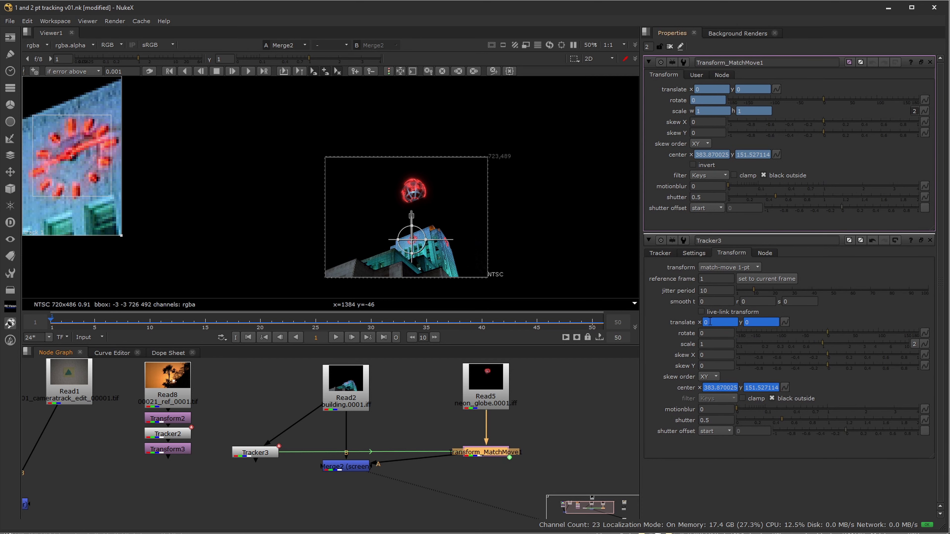
{"action": "right_click", "coordinate": [714, 155]}
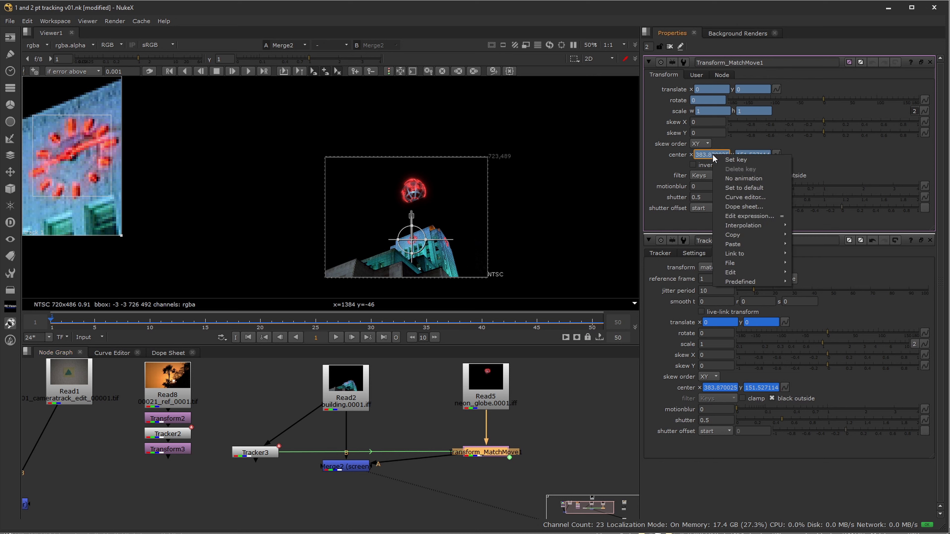
{"action": "left_click", "coordinate": [752, 219]}
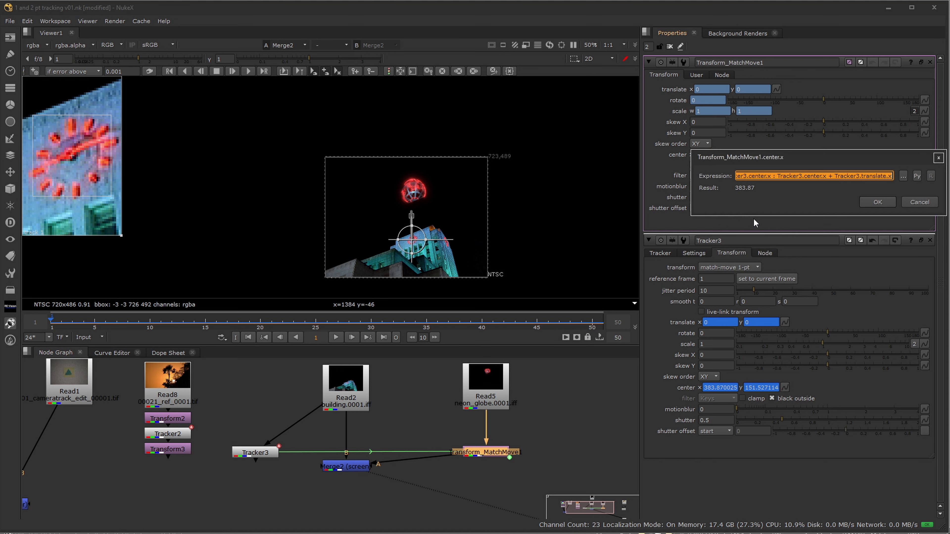
{"action": "left_click_drag", "start_coordinate": [818, 173], "coordinate": [722, 173]}
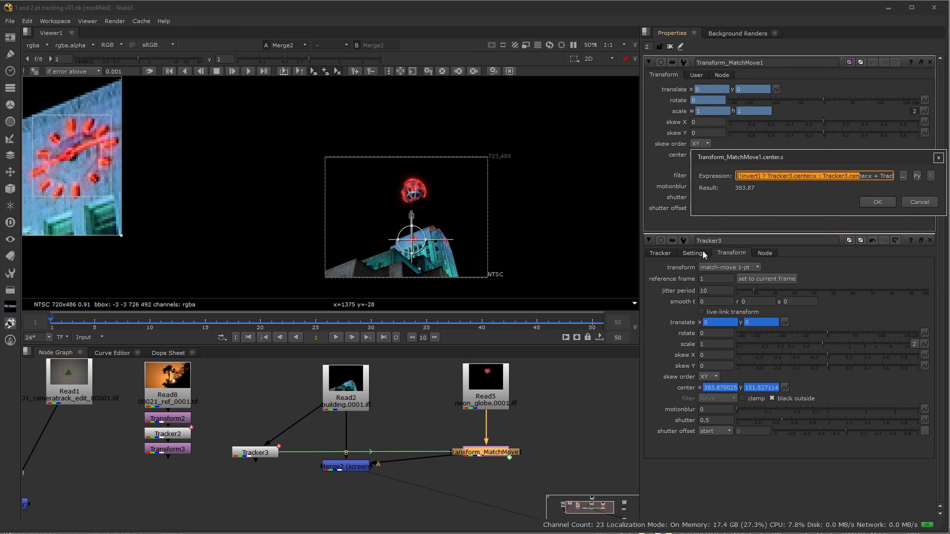
{"action": "left_click", "coordinate": [917, 204]}
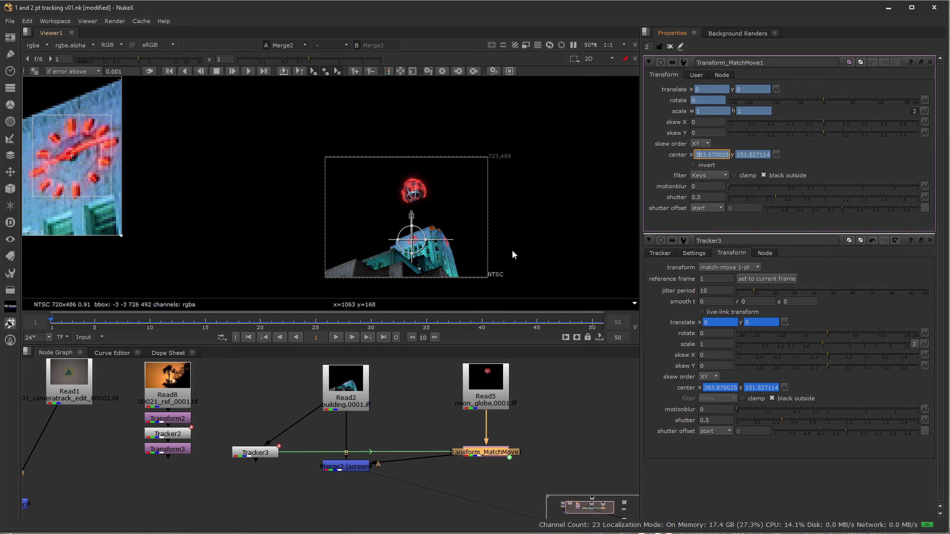
{"action": "double_click", "coordinate": [257, 454]}
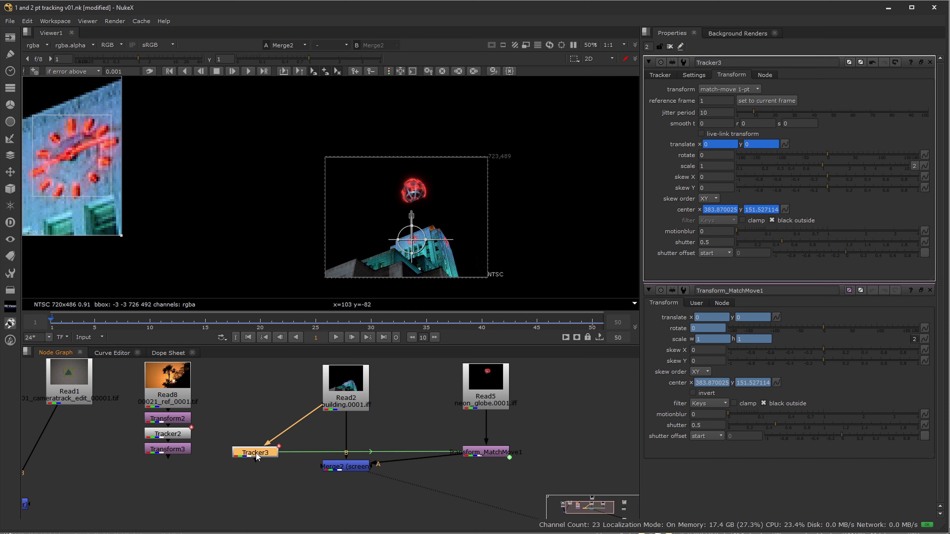
{"action": "left_click", "coordinate": [659, 75]}
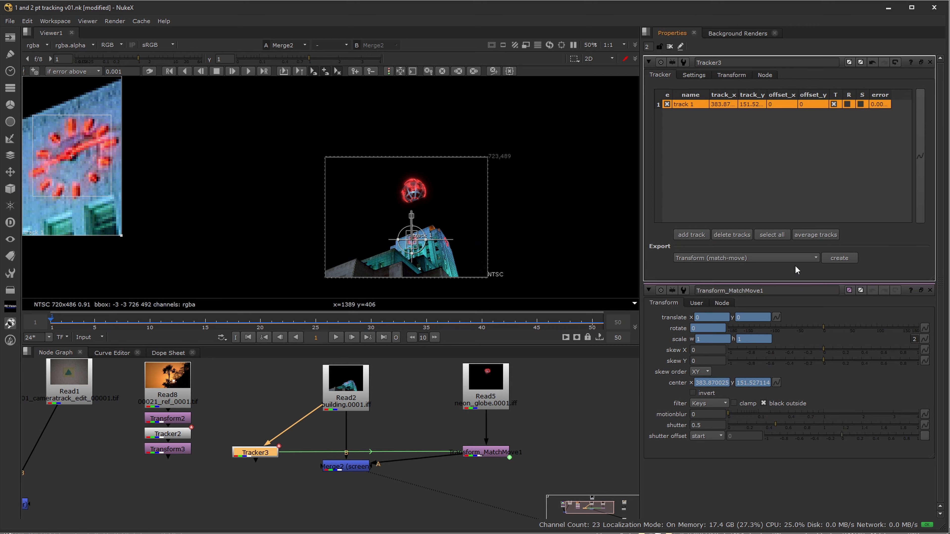
Move the match-move transform up closer to Read5, fit the viewer to the frame, and play the composite.
{"action": "left_click_drag", "start_coordinate": [488, 456], "coordinate": [488, 444]}
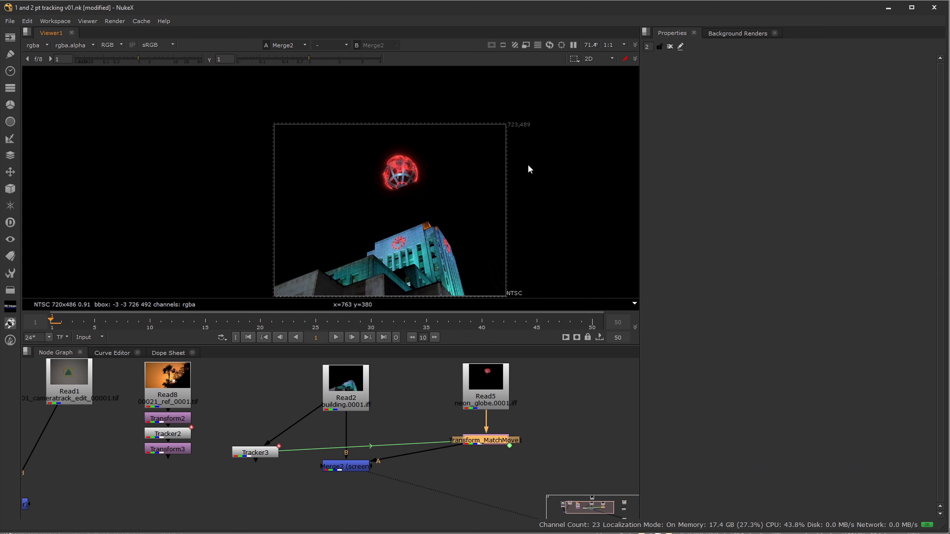
{"action": "key", "text": "f"}
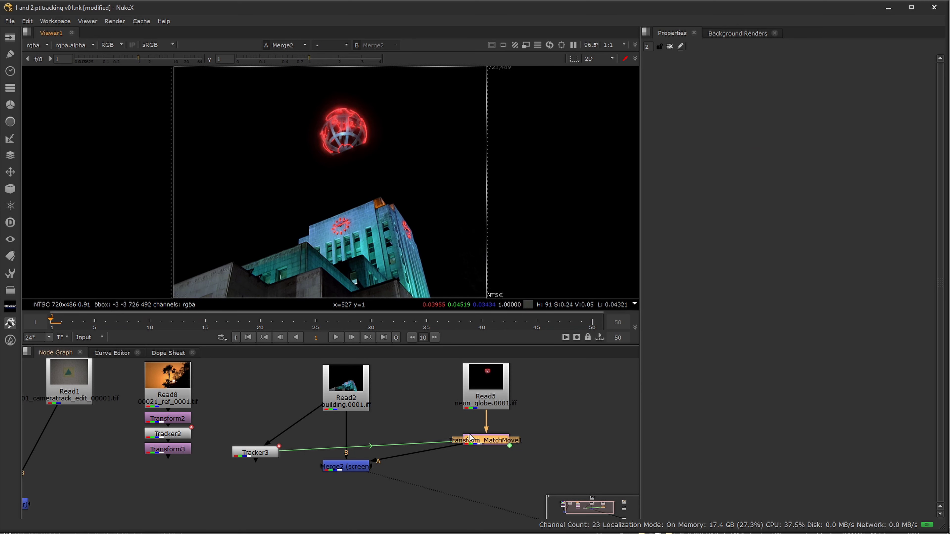
{"action": "left_click", "coordinate": [336, 337]}
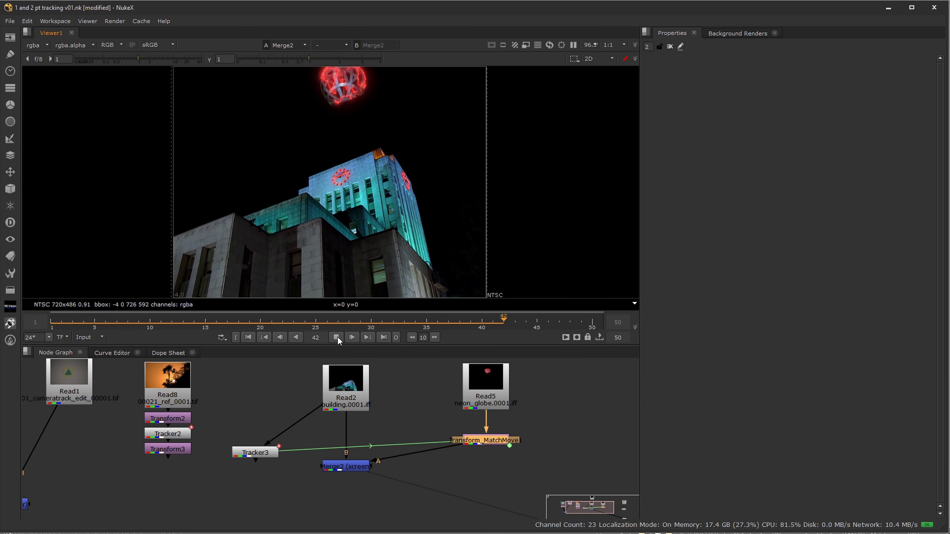
{"action": "left_click", "coordinate": [337, 337]}
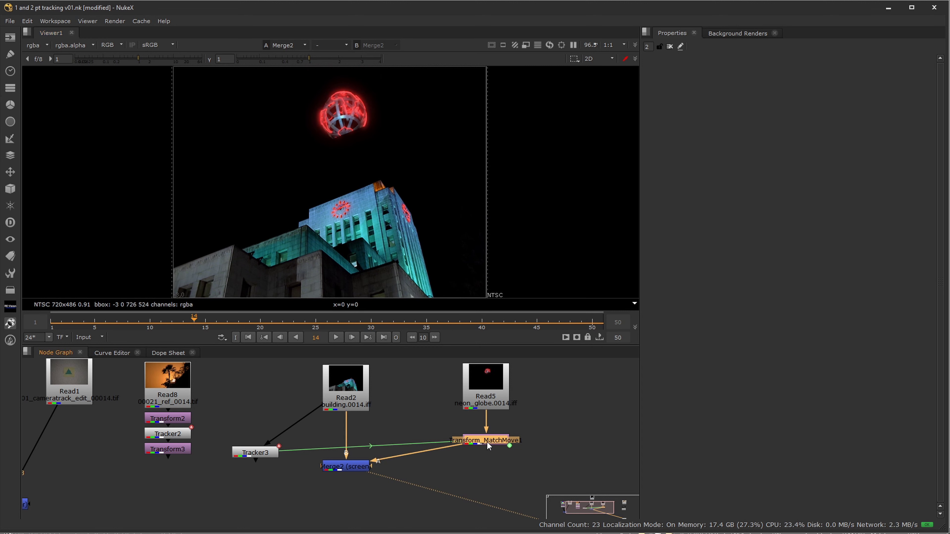
Insert a Transform between Read5 and the match-move transform and set its translate y to -127 to lower the globe onto the roof.
{"action": "left_click", "coordinate": [484, 386]}
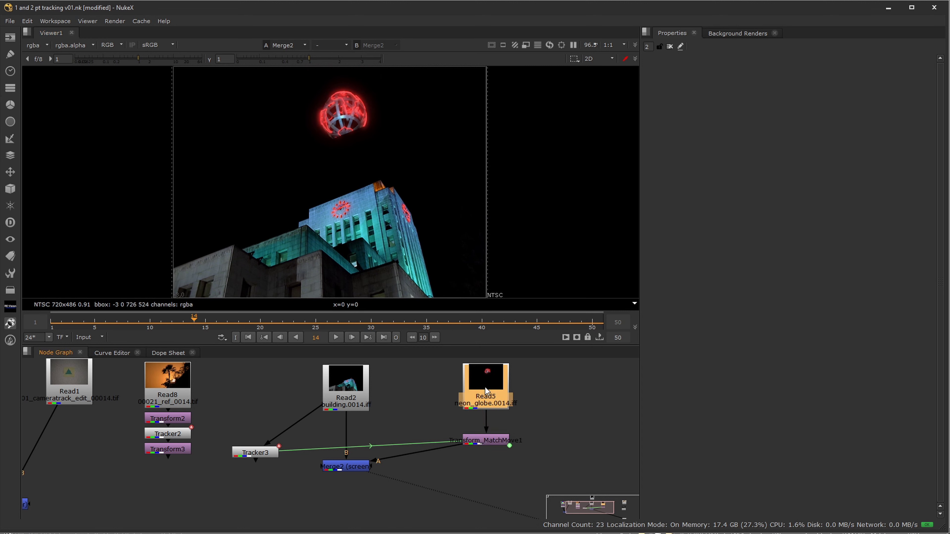
{"action": "key", "text": "t"}
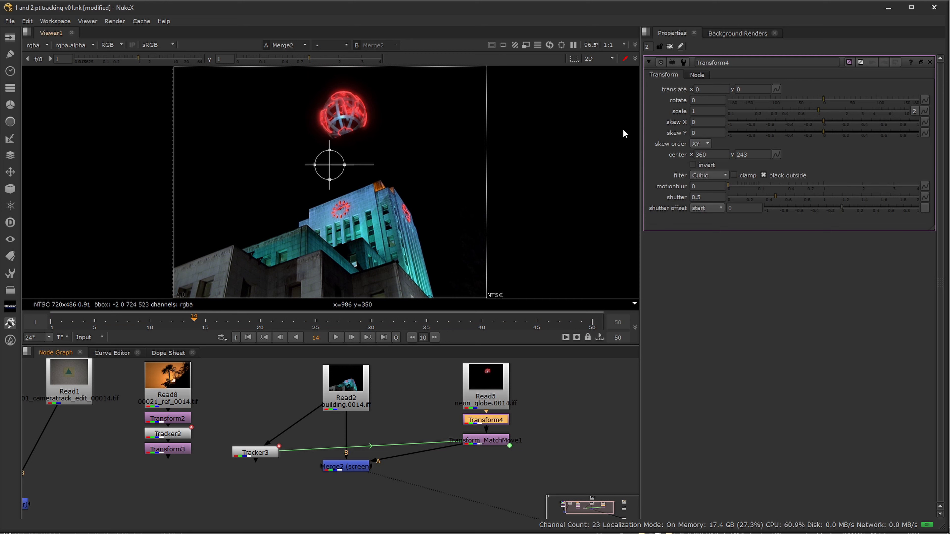
{"action": "left_click", "coordinate": [759, 91]}
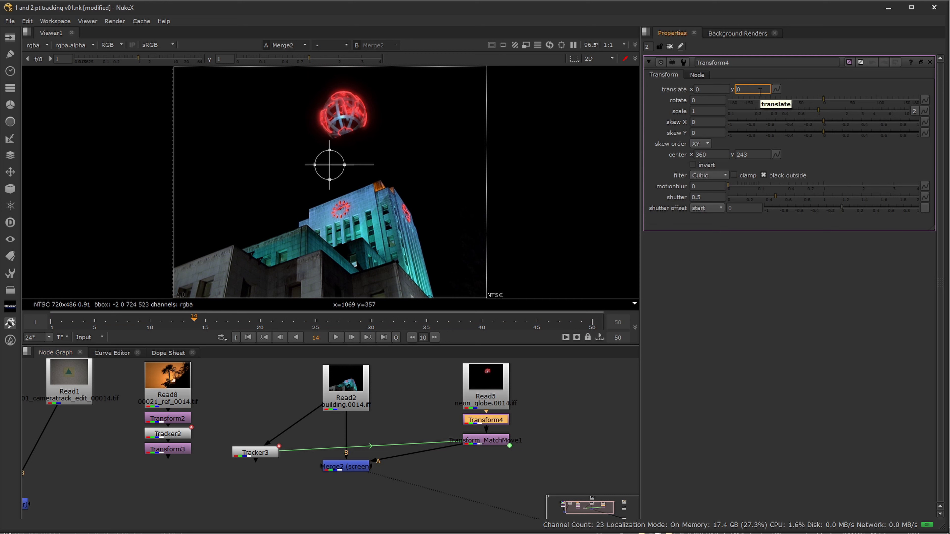
{"action": "key", "text": "Down"}
{"action": "key", "text": "Down"}
{"action": "key", "text": "Down"}
{"action": "key", "text": "Down"}
{"action": "key", "text": "Down"}
{"action": "key", "text": "Down"}
{"action": "key", "text": "Down"}
{"action": "key", "text": "Down"}
{"action": "key", "text": "Down"}
{"action": "key", "text": "Down"}
{"action": "key", "text": "Down"}
{"action": "key", "text": "Down"}
{"action": "key", "text": "Down"}
{"action": "key", "text": "Down"}
{"action": "key", "text": "Down"}
{"action": "key", "text": "Down"}
{"action": "key", "text": "Down"}
{"action": "key", "text": "Down"}
{"action": "key", "text": "Down"}
{"action": "key", "text": "Down"}
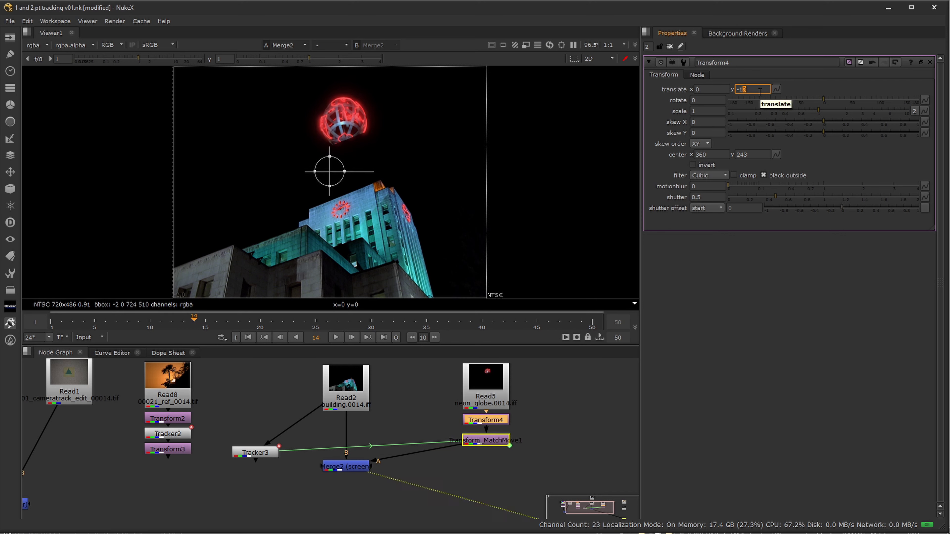
{"action": "key", "text": "Down"}
{"action": "key", "text": "Down"}
{"action": "key", "text": "Down"}
{"action": "key", "text": "Down"}
{"action": "key", "text": "Down"}
{"action": "key", "text": "Down"}
{"action": "key", "text": "Down"}
{"action": "key", "text": "Down"}
{"action": "key", "text": "Down"}
{"action": "key", "text": "Down"}
{"action": "key", "text": "Down"}
{"action": "key", "text": "Down"}
{"action": "key", "text": "Down"}
{"action": "key", "text": "Down"}
{"action": "key", "text": "Down"}
{"action": "key", "text": "Down"}
{"action": "key", "text": "Down"}
{"action": "key", "text": "Down"}
{"action": "key", "text": "Down"}
{"action": "key", "text": "Down"}
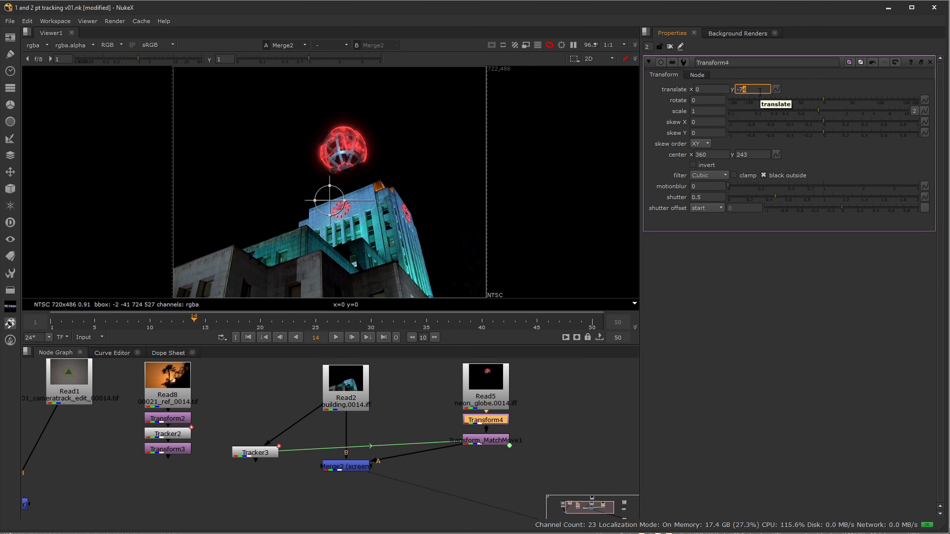
{"action": "key", "text": "Down"}
{"action": "key", "text": "Down"}
{"action": "key", "text": "Down"}
{"action": "key", "text": "Down"}
{"action": "key", "text": "Down"}
{"action": "key", "text": "Down"}
{"action": "key", "text": "Down"}
{"action": "key", "text": "Down"}
{"action": "key", "text": "Down"}
{"action": "key", "text": "Down"}
{"action": "key", "text": "Down"}
{"action": "key", "text": "Down"}
{"action": "key", "text": "Down"}
{"action": "key", "text": "Down"}
{"action": "key", "text": "Down"}
{"action": "key", "text": "Down"}
{"action": "key", "text": "Down"}
{"action": "key", "text": "Down"}
{"action": "key", "text": "Down"}
{"action": "key", "text": "Down"}
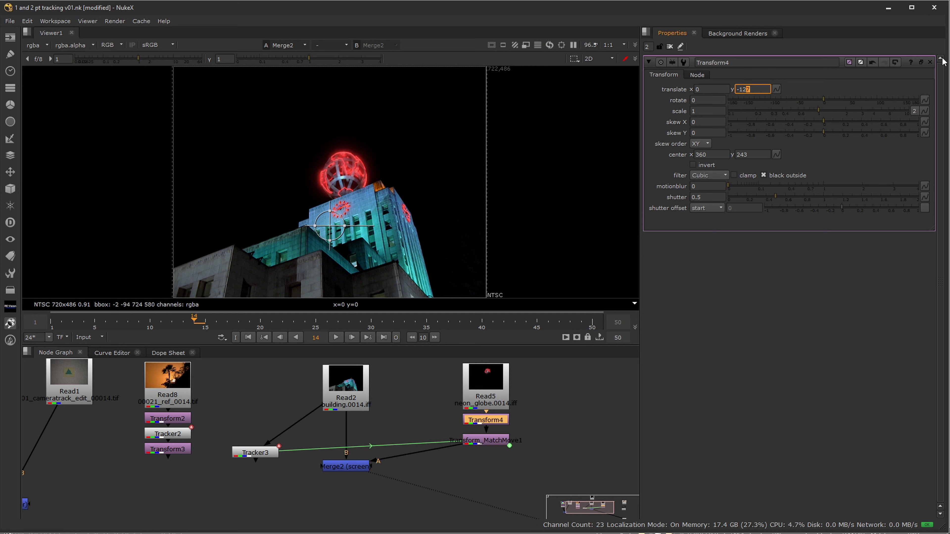
Close the globe Transform's properties and play the composite to check the globe against the rooftop.
{"action": "left_click", "coordinate": [931, 63]}
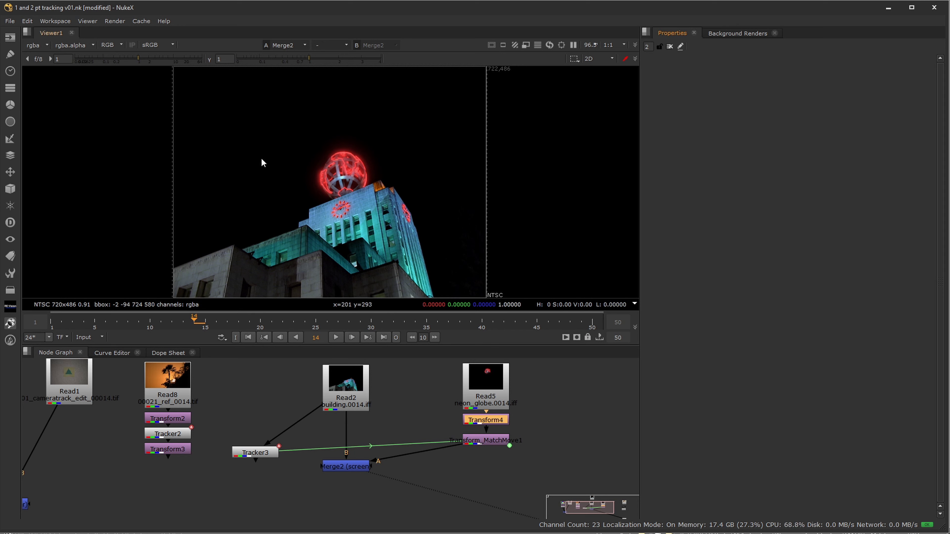
{"action": "left_click", "coordinate": [335, 337]}
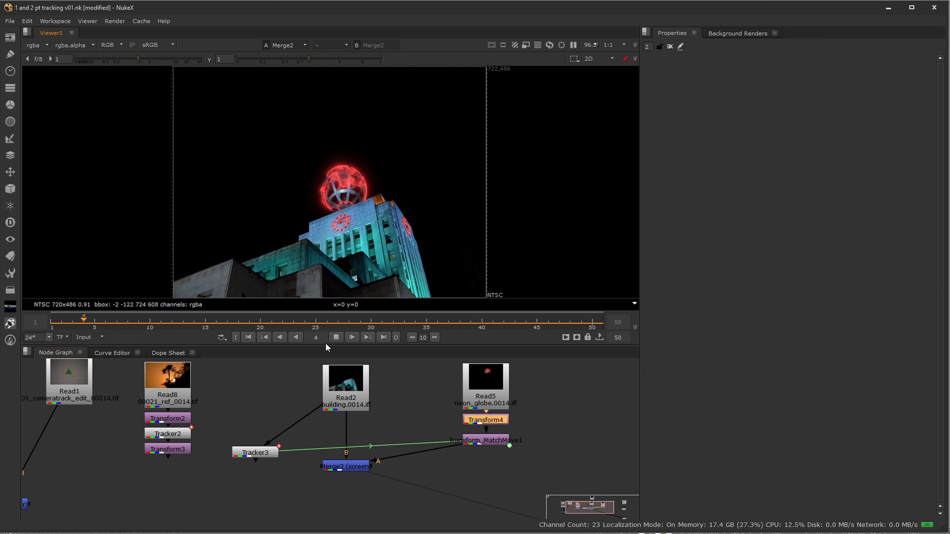
{"action": "key", "text": "k"}
Duplicate the exported match-move transform as an unconnected copy and place it below and to the right of the original.
{"action": "left_click", "coordinate": [492, 441]}
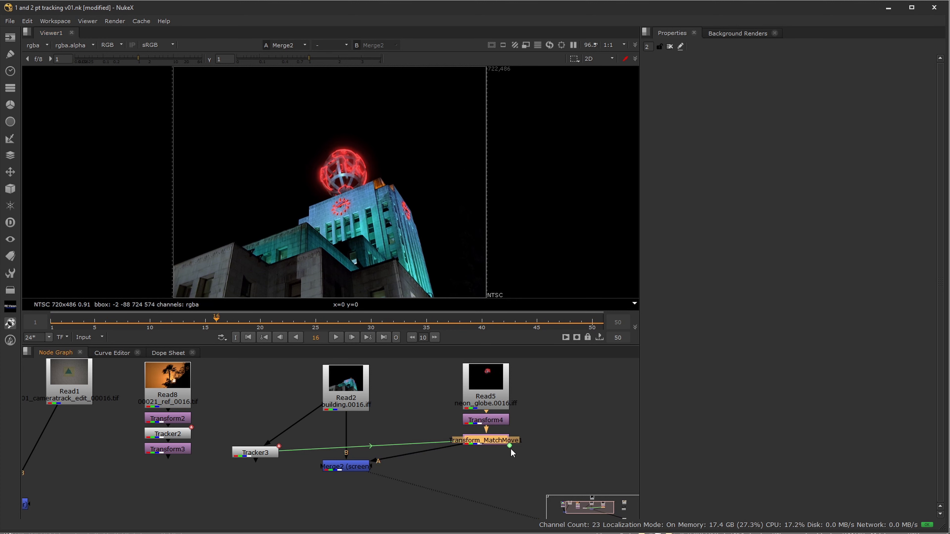
{"action": "key", "text": "ctrl+v"}
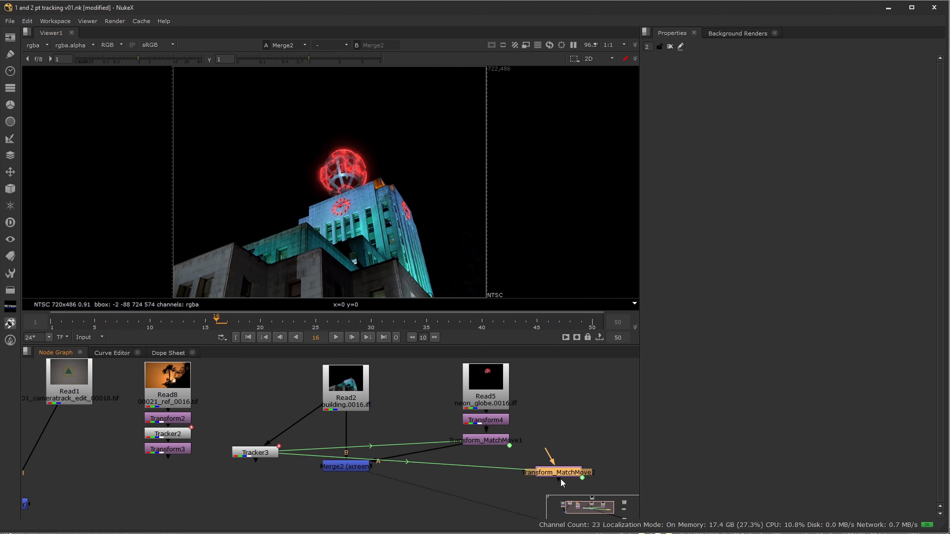
{"action": "left_click_drag", "start_coordinate": [559, 469], "coordinate": [576, 487]}
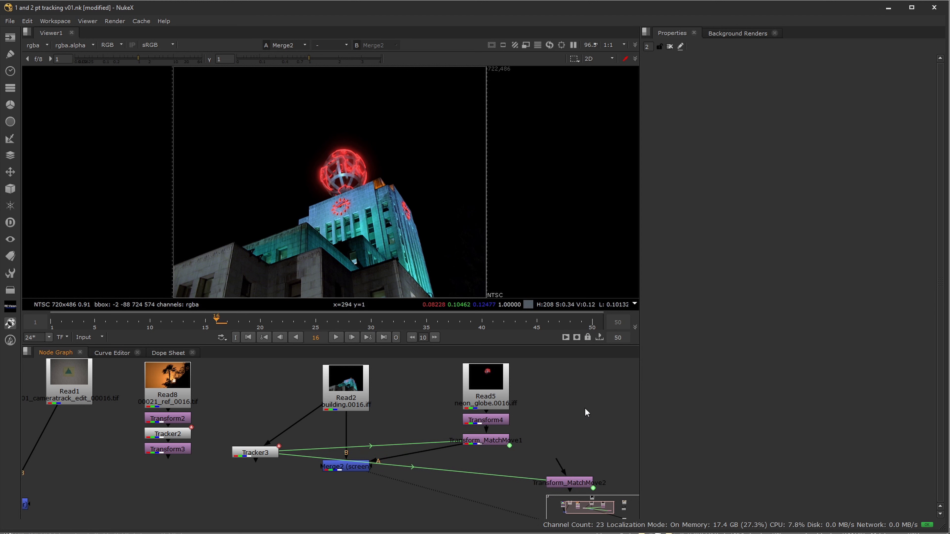
{"action": "key", "text": "Tab"}
{"action": "type", "text": "color"}
{"action": "key", "text": "Down"}
{"action": "key", "text": "Return"}
{"action": "key", "text": "Delete"}
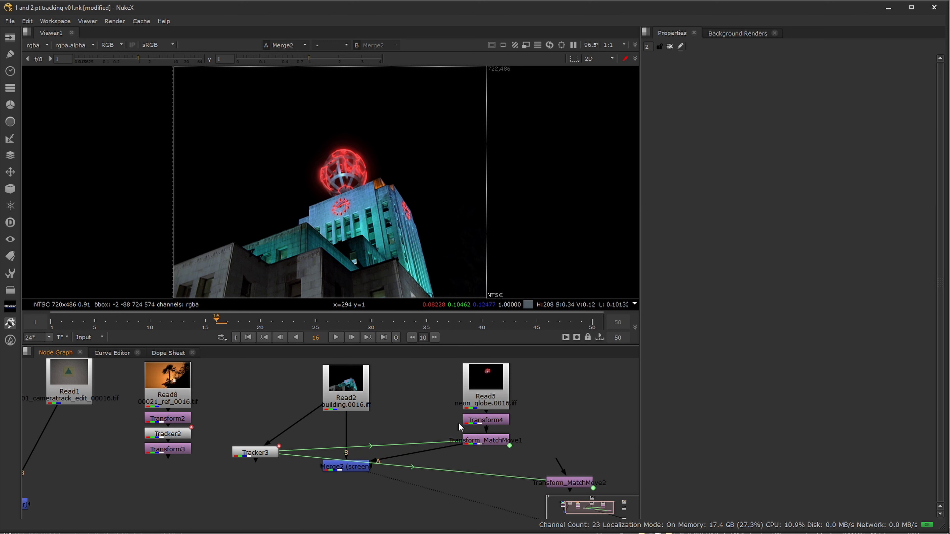
Duplicate ColorWheel1 with its Transform beside the building setup and feed the copied Transform into the second match-move transform.
{"action": "middle_click_drag", "start_coordinate": [458, 423], "coordinate": [539, 422]}
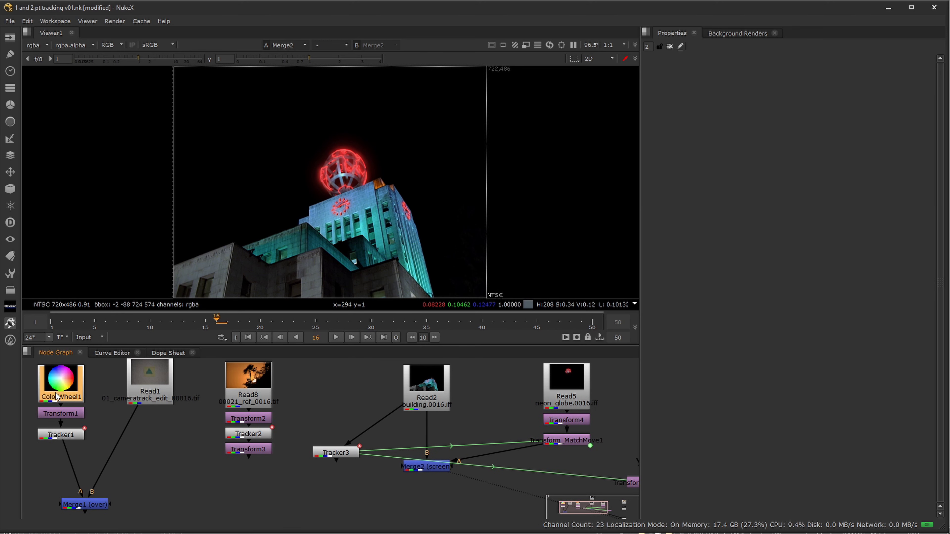
{"action": "left_click_drag", "start_coordinate": [101, 420], "coordinate": [29, 363]}
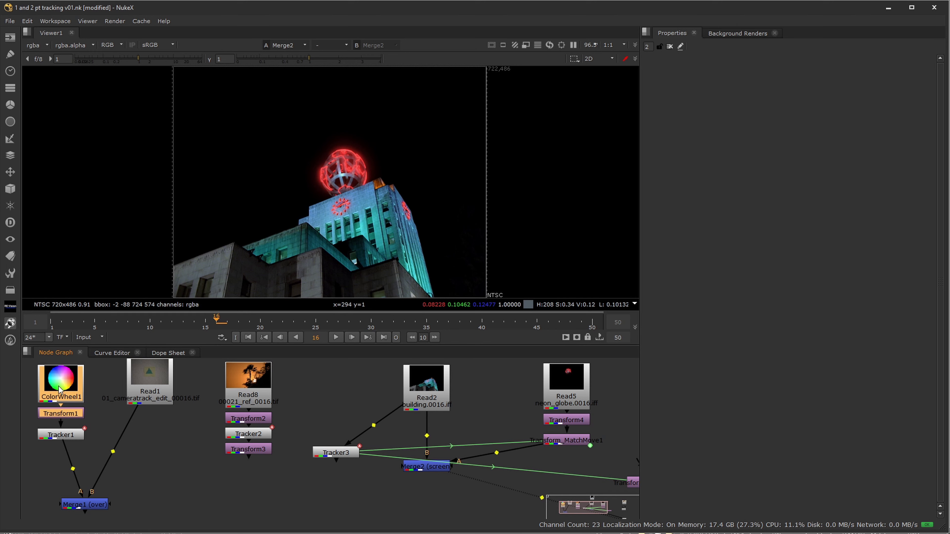
{"action": "middle_click_drag", "start_coordinate": [412, 465], "coordinate": [381, 436]}
{"action": "key", "text": "ctrl+v"}
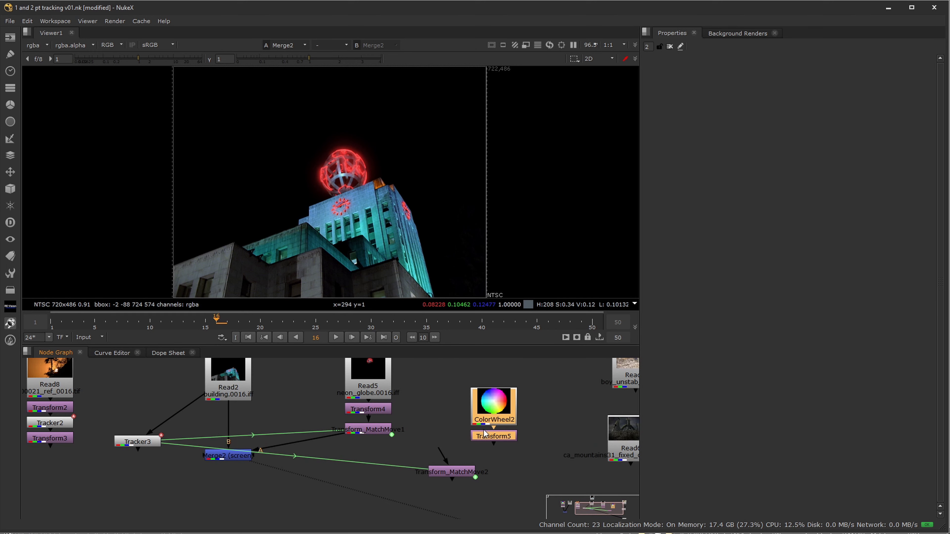
{"action": "left_click_drag", "start_coordinate": [473, 451], "coordinate": [494, 438]}
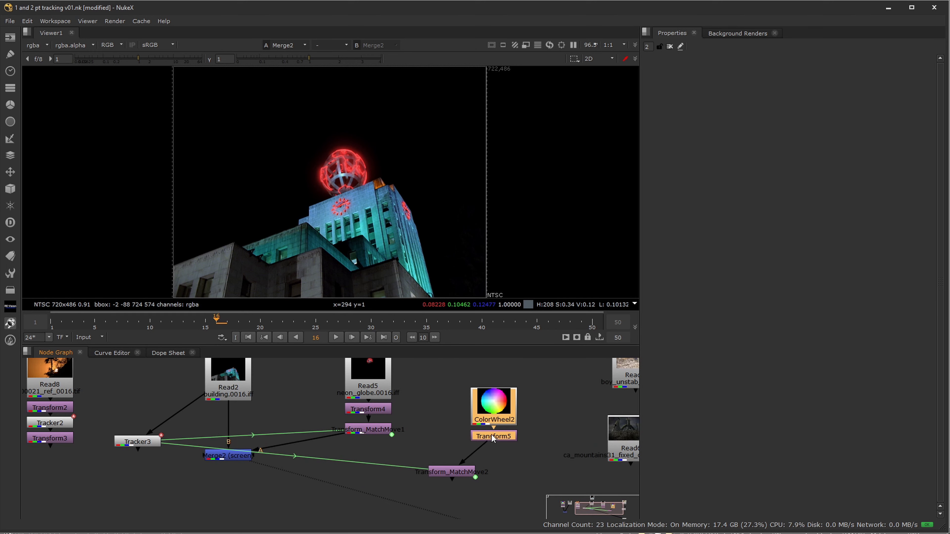
Merge the second match-move transform over Merge2's output with a new Merge (over) and view the result.
{"action": "left_click", "coordinate": [447, 472]}
{"action": "key", "text": "m"}
{"action": "left_click_drag", "start_coordinate": [515, 468], "coordinate": [231, 456]}
{"action": "left_click", "coordinate": [242, 504]}
{"action": "key", "text": "1"}
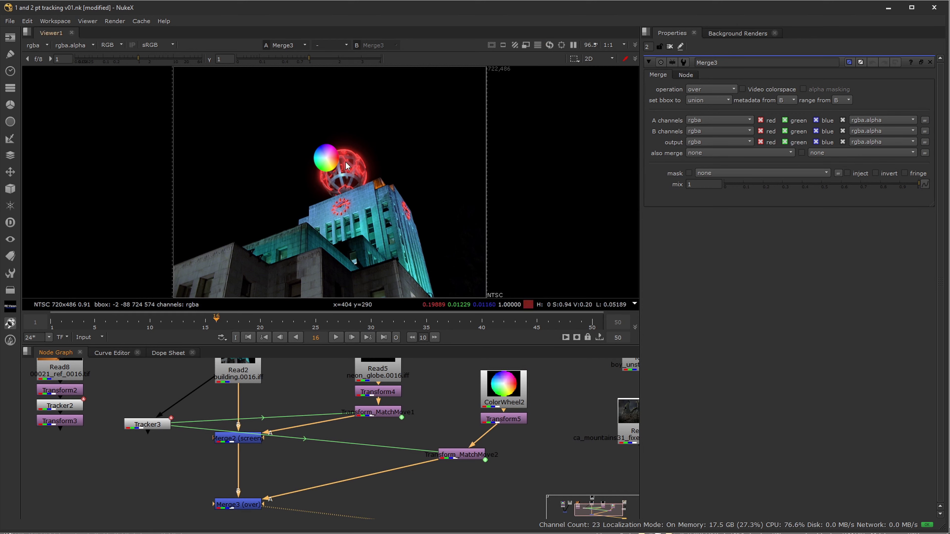
Move the copied color wheel to the building's upper-left edge at translate x -716, y -624, and play the composite.
{"action": "double_click", "coordinate": [500, 419]}
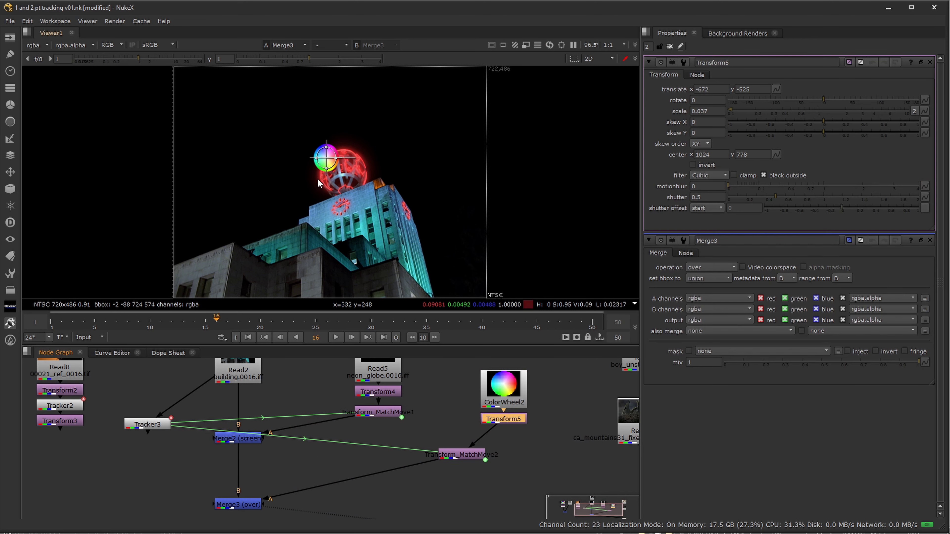
{"action": "left_click_drag", "start_coordinate": [326, 158], "coordinate": [306, 207]}
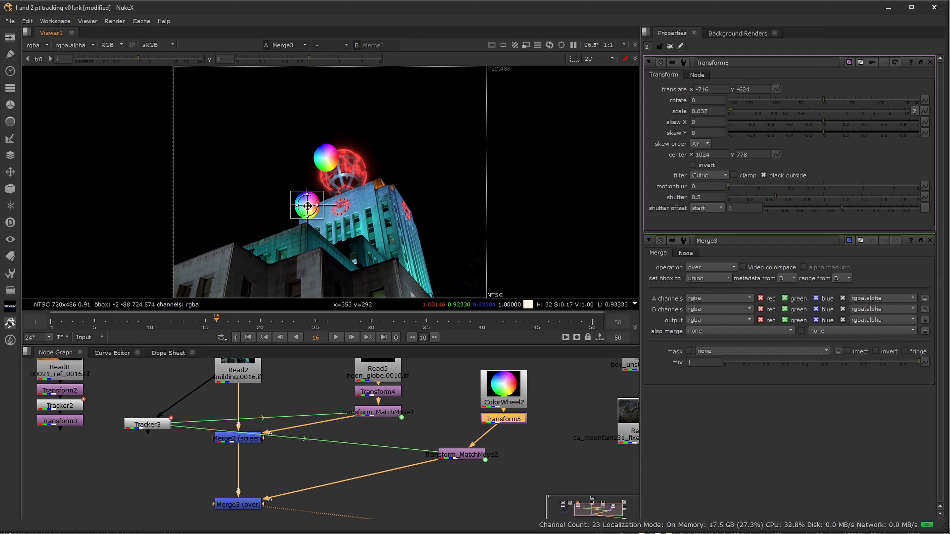
{"action": "left_click", "coordinate": [334, 338]}
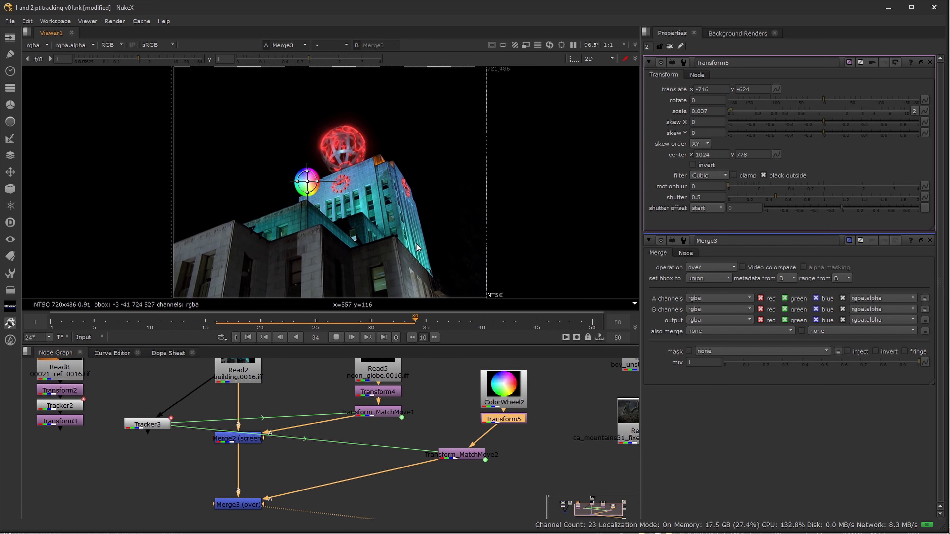
Line the second match-move transform up directly beneath the copied color wheel's Transform.
{"action": "middle_click_drag", "start_coordinate": [474, 417], "coordinate": [466, 448]}
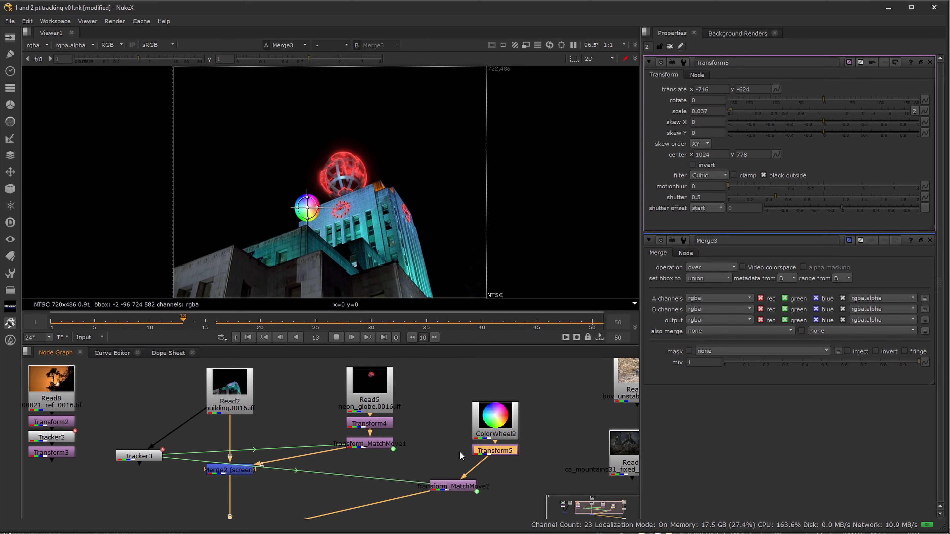
{"action": "left_click", "coordinate": [455, 488]}
{"action": "left_click_drag", "start_coordinate": [455, 488], "coordinate": [498, 471]}
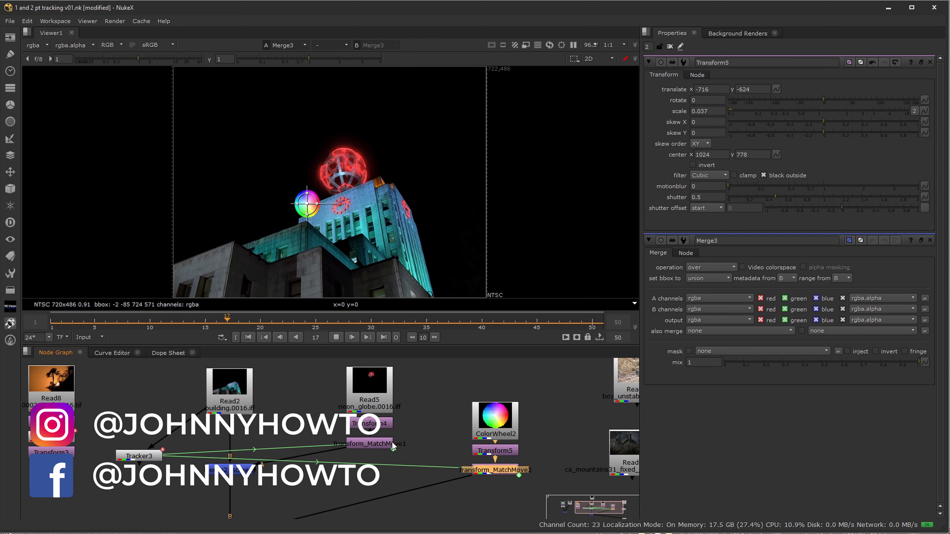
Stop the playback and close the properties of Transform5 and Merge3.
{"action": "left_click", "coordinate": [335, 338]}
{"action": "left_click", "coordinate": [930, 62]}
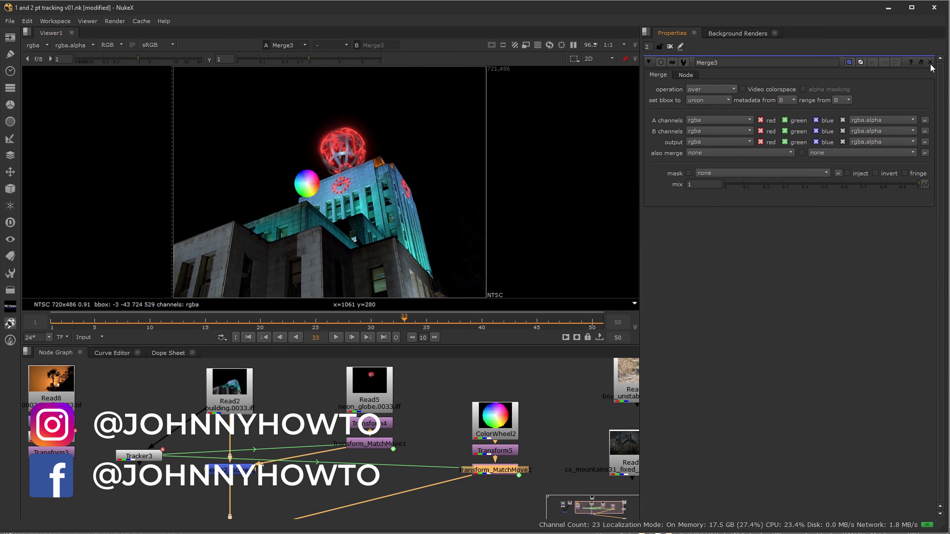
{"action": "left_click", "coordinate": [930, 63]}
{"action": "middle_click_drag", "start_coordinate": [223, 432], "coordinate": [402, 442]}
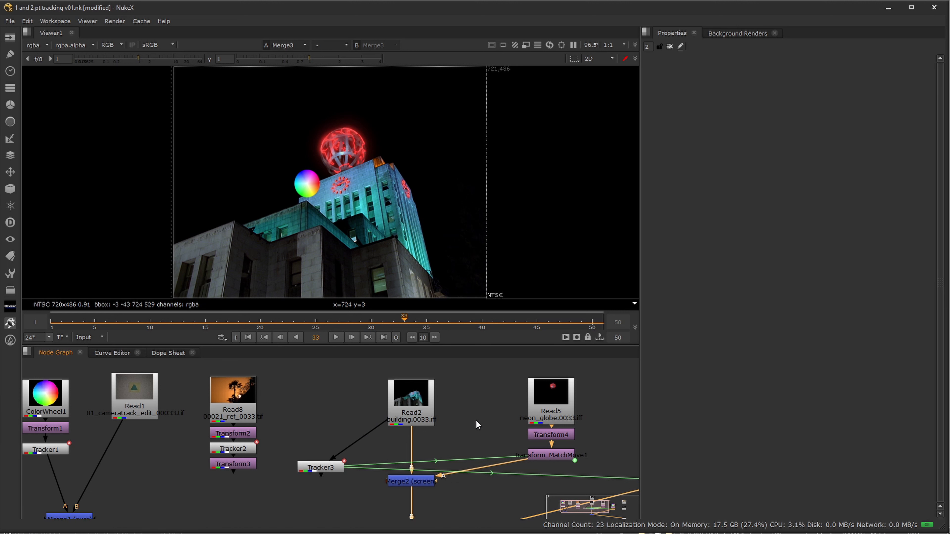
{"action": "key", "text": "ctrl+v"}
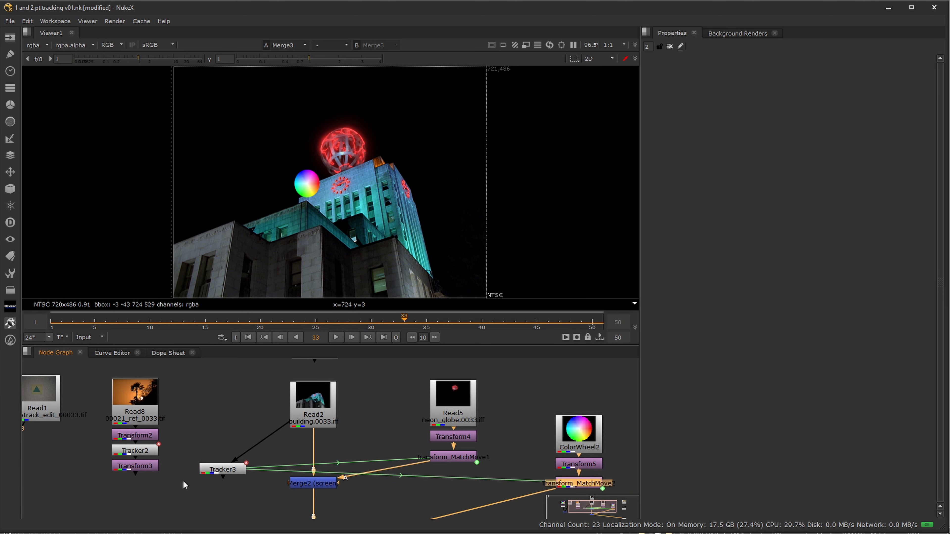